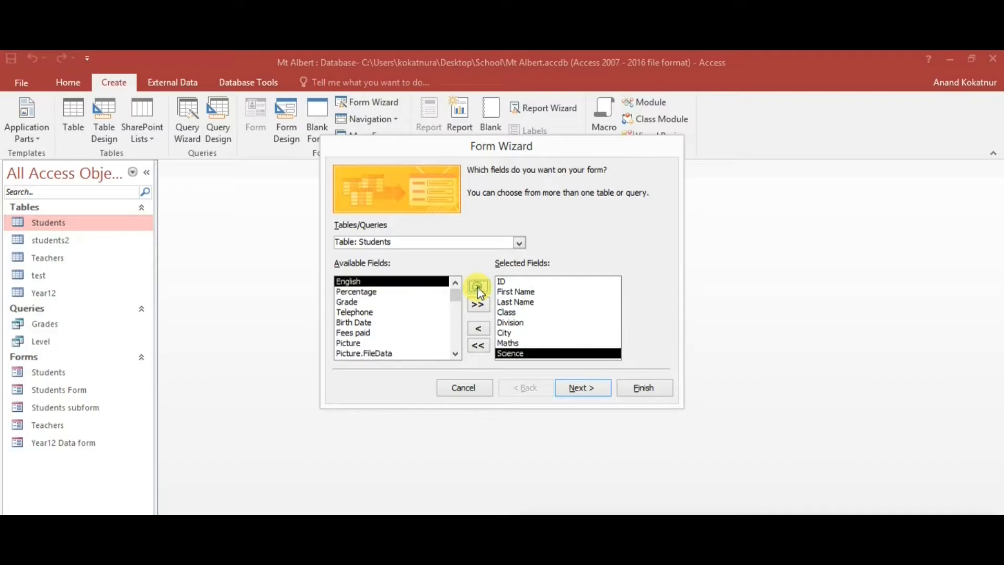
Step: Add the English, Percentage, Grade, Telephone, Birth Date, Fees paid and Picture fields to the form's selected fields
left_click(478, 287)
left_click(478, 287)
left_click(478, 288)
left_click(478, 288)
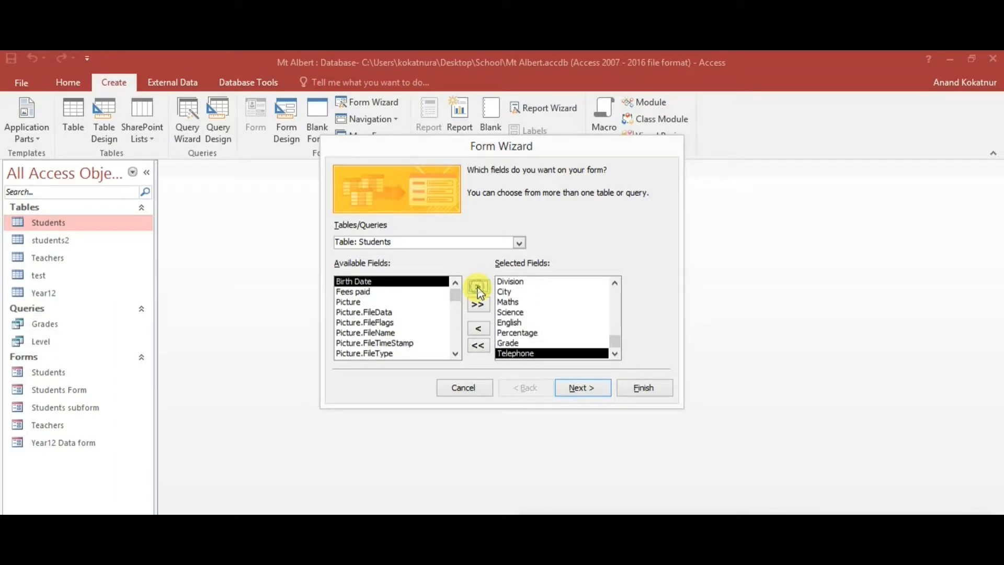
left_click(478, 288)
left_click(478, 287)
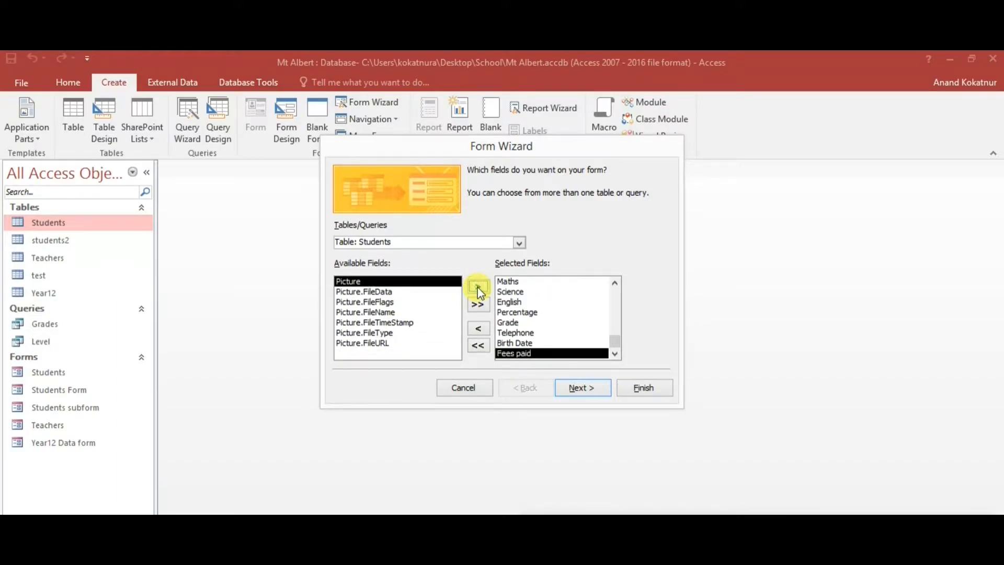
left_click(478, 288)
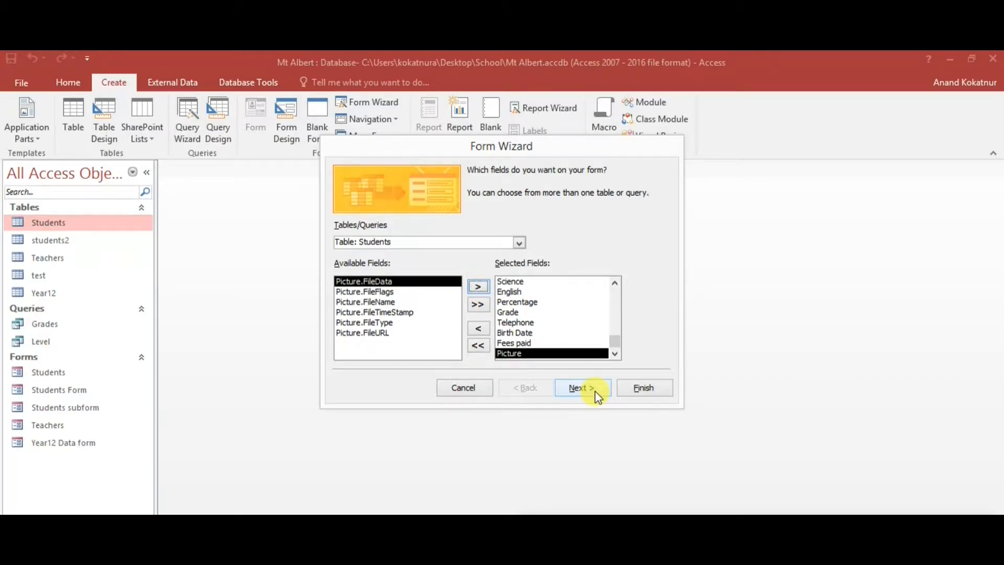
left_click(581, 387)
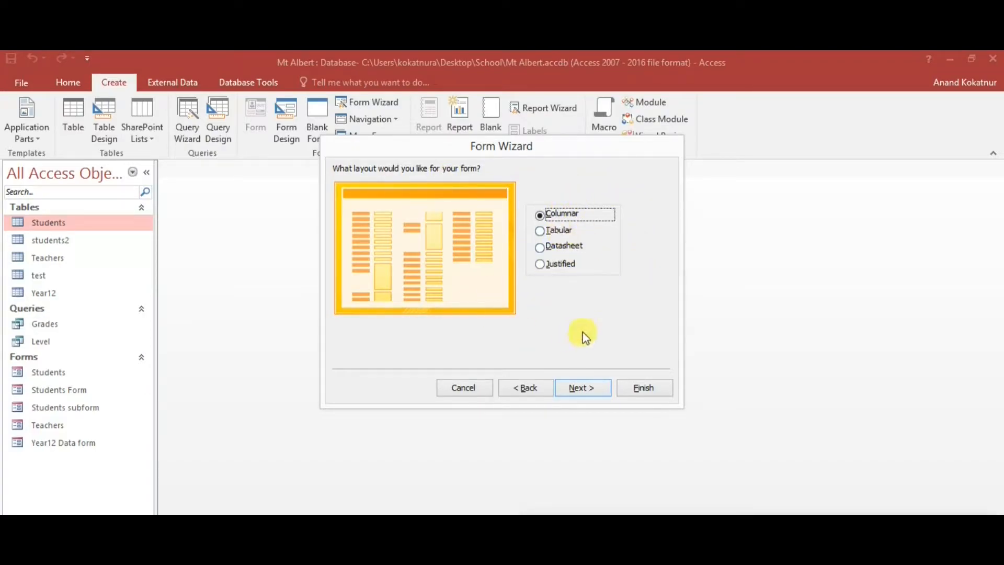
Step: Keep the Columnar layout and create the form with the title Students Data Form, opening it to modify its design
left_click(588, 388)
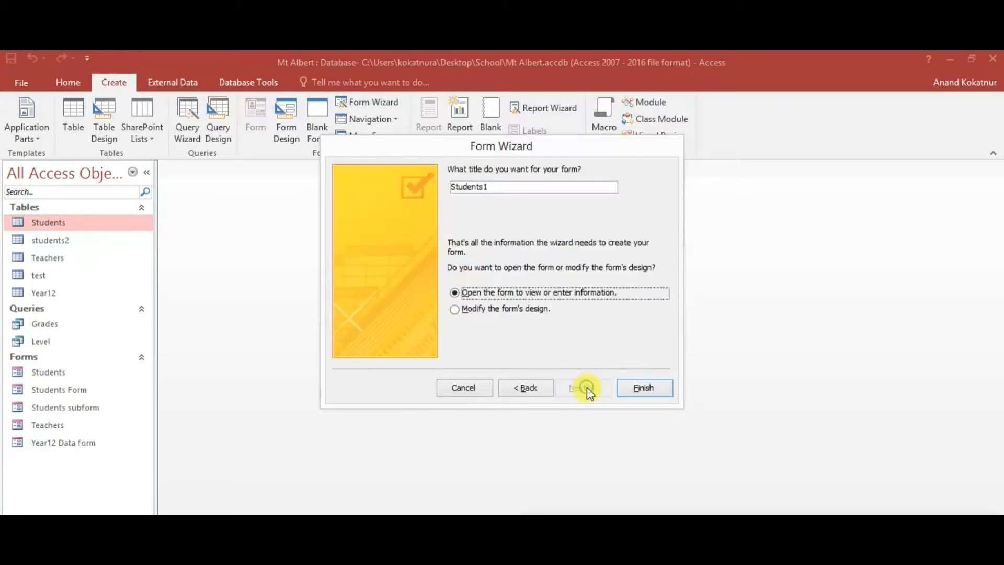
double_click(510, 190)
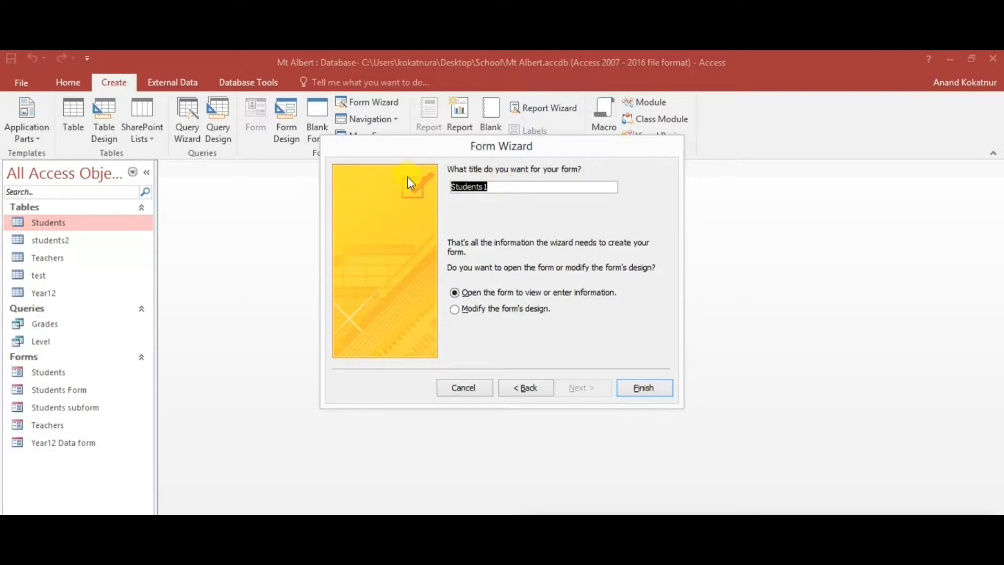
type("Students Data Form")
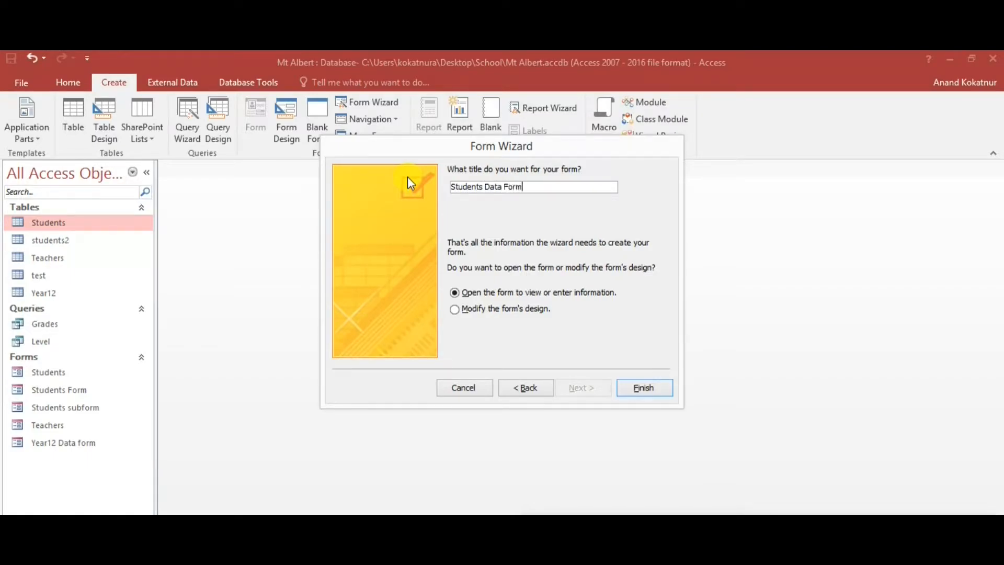
left_click(516, 313)
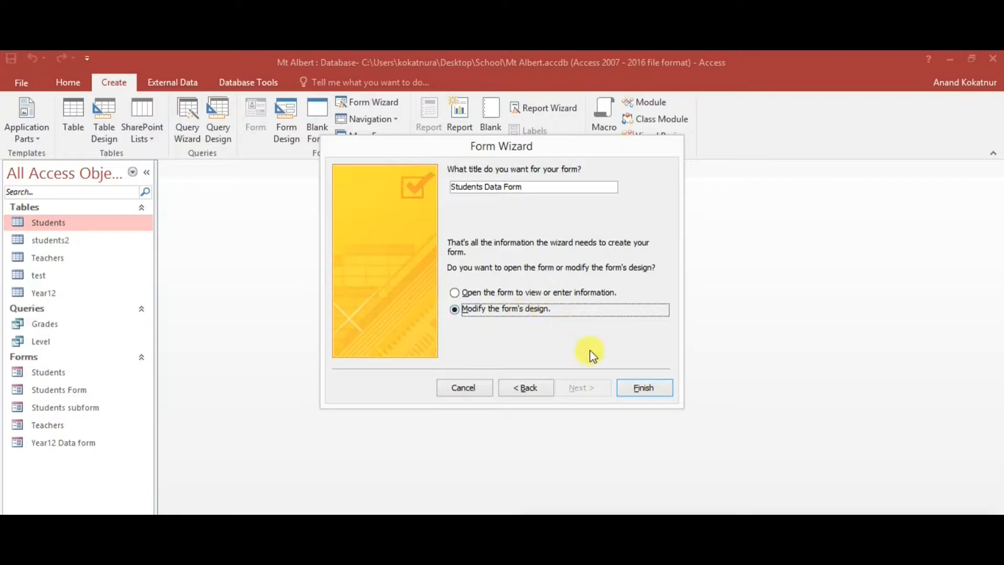
left_click(653, 390)
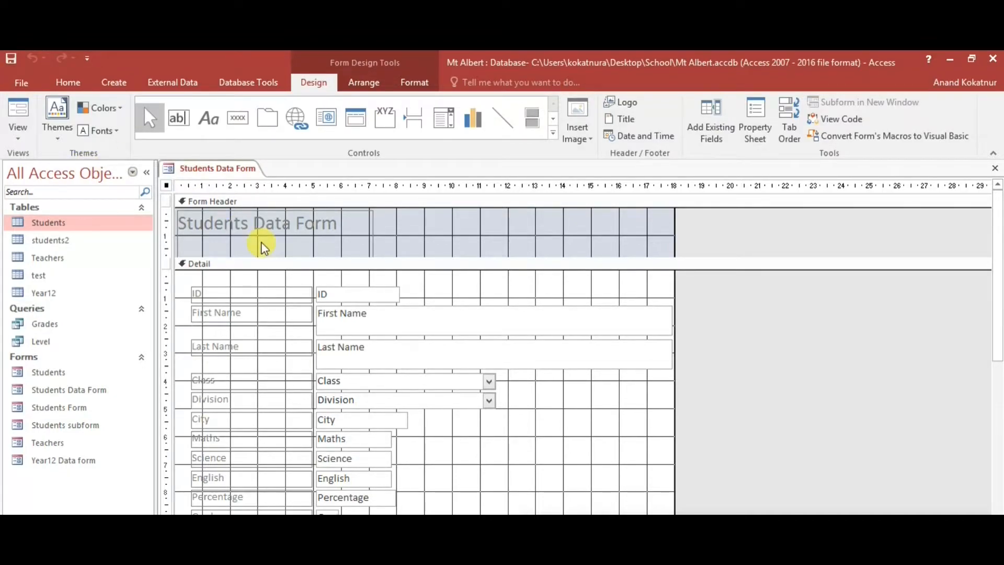
Step: Preview the Students Data Form in Form View and return to Design View
right_click(230, 172)
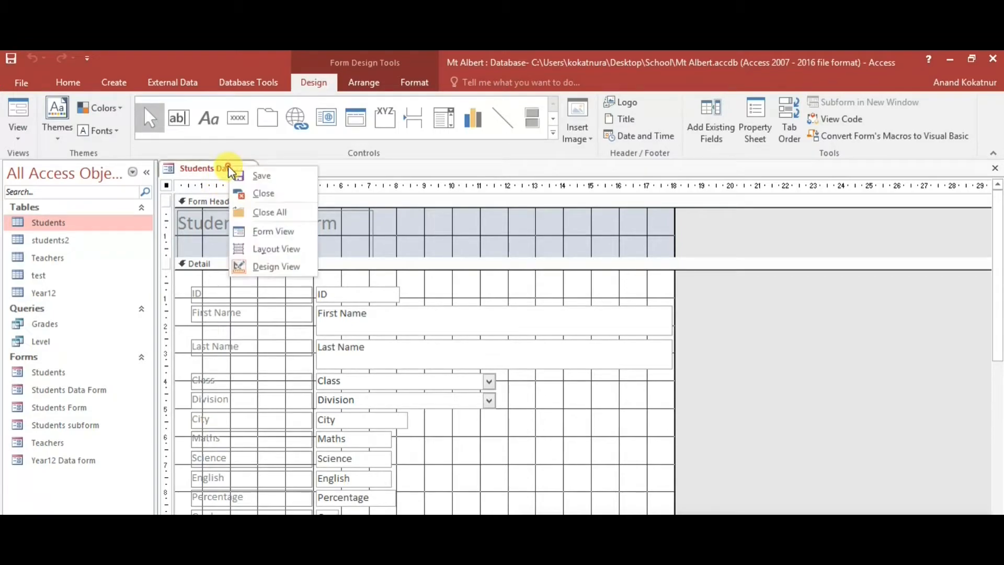
left_click(273, 233)
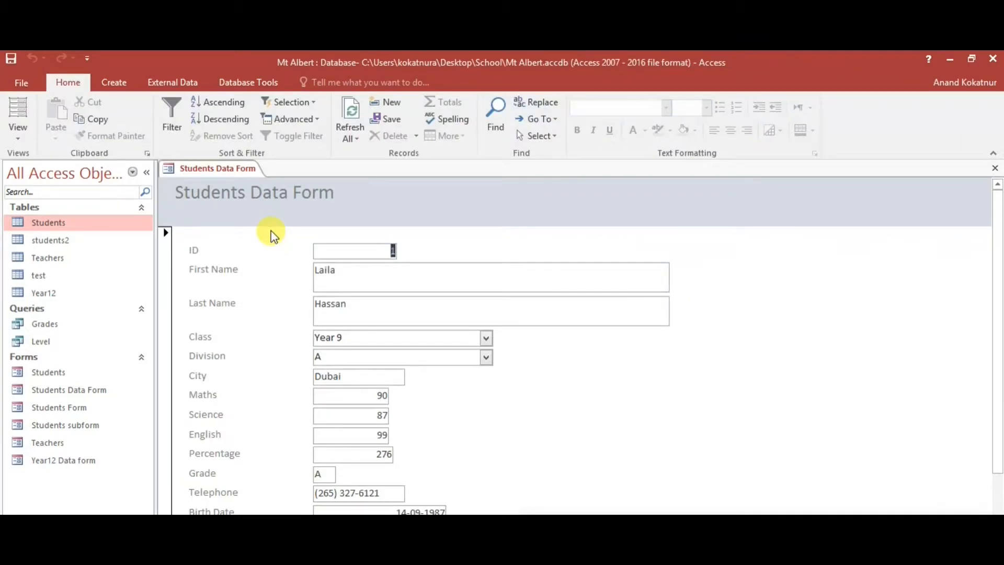
right_click(215, 172)
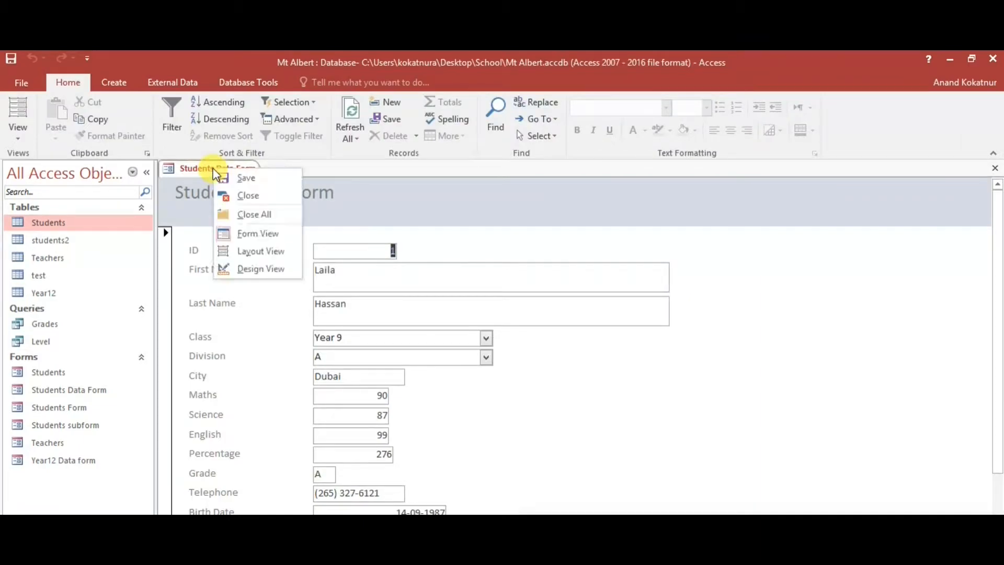
left_click(263, 271)
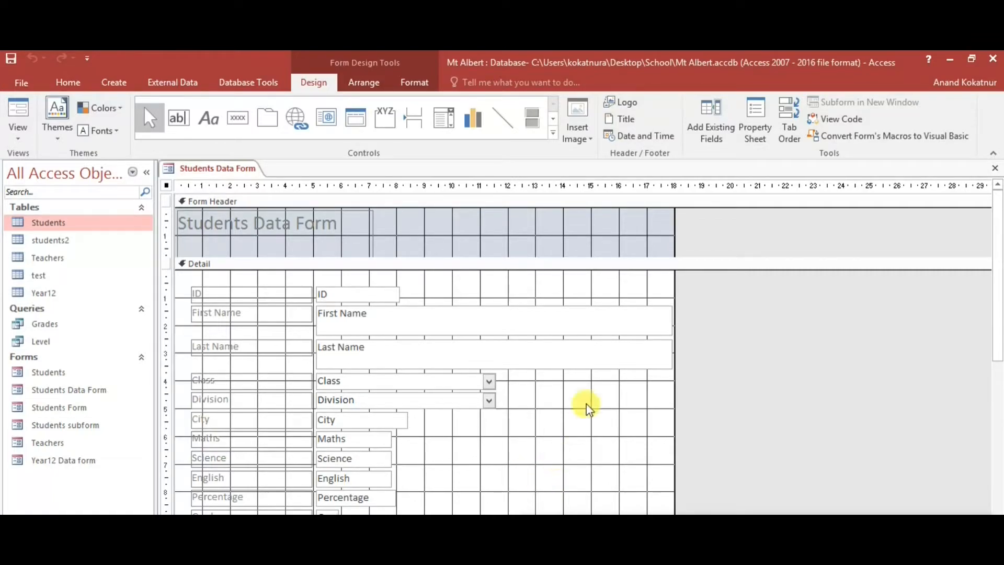
Step: Shrink the First Name and Last Name text boxes to single-line height and about the width of the City box
left_click(601, 331)
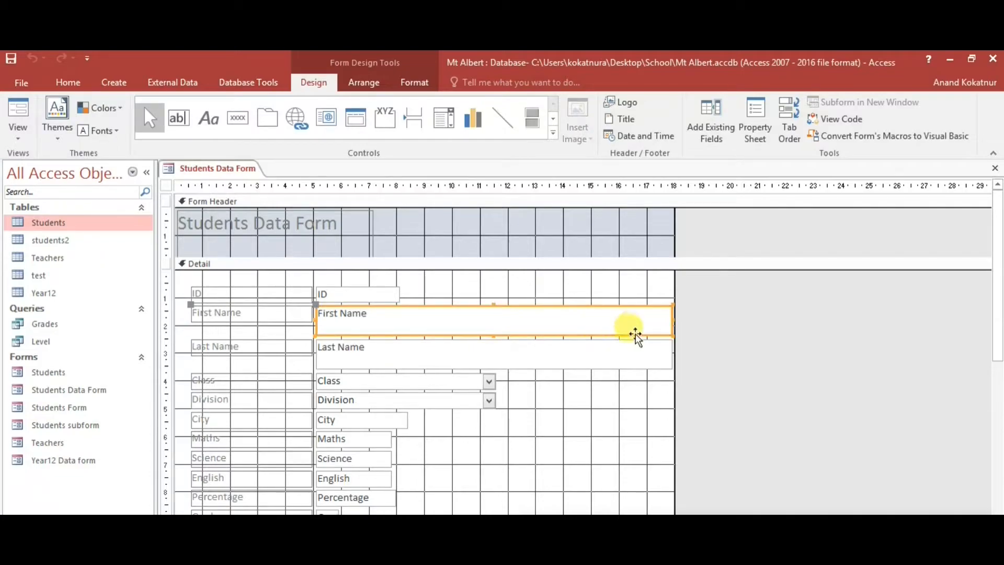
left_click_drag(670, 336, 412, 321)
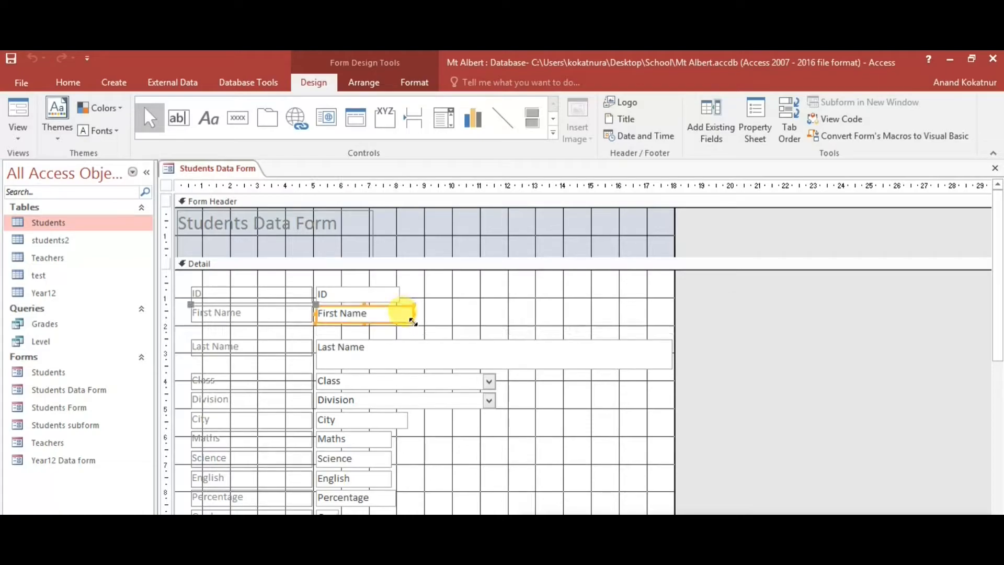
left_click(515, 363)
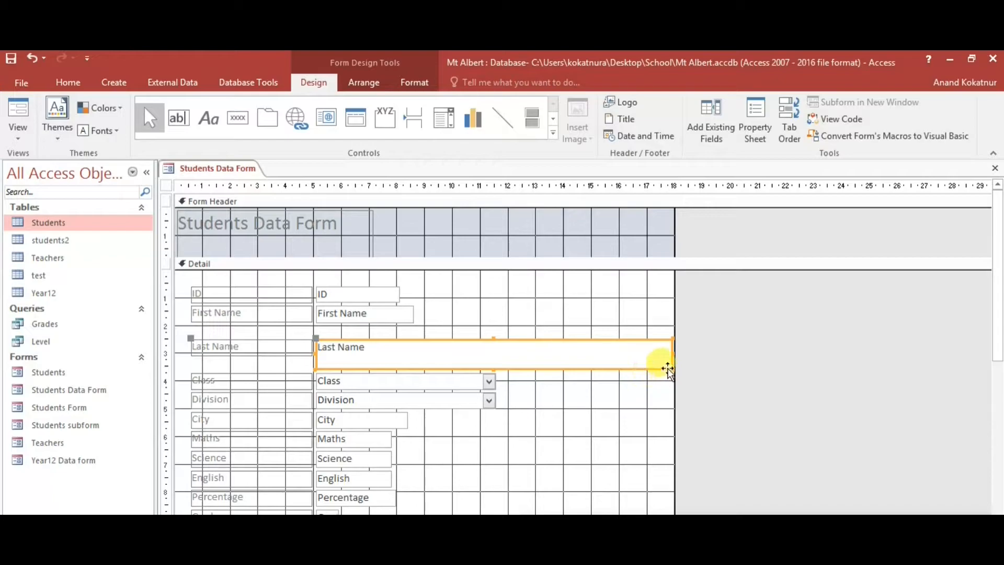
left_click_drag(669, 369, 415, 352)
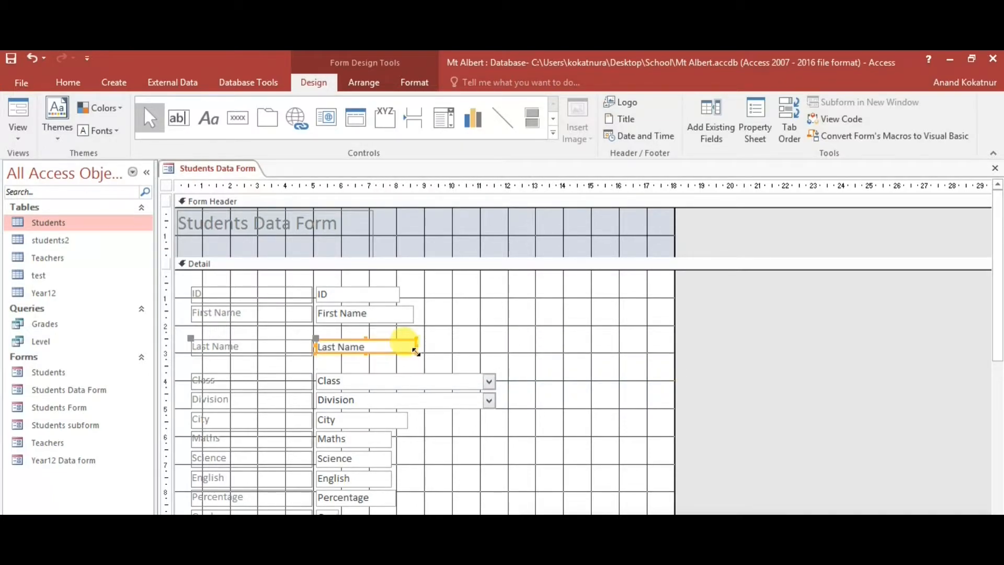
Step: Narrow the Class combo box to about the width of the Maths box, and the Division combo box slightly more
left_click(486, 382)
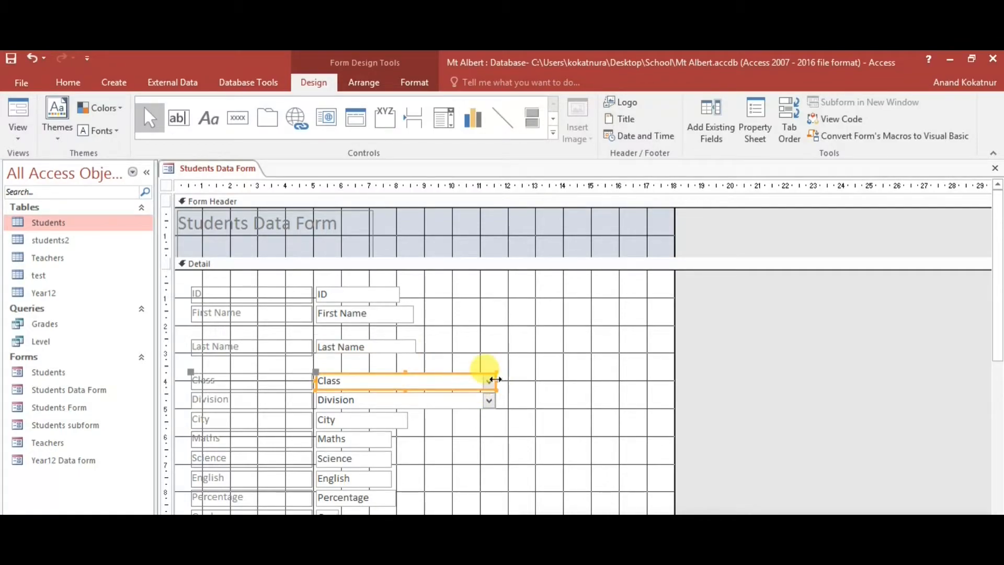
left_click_drag(496, 377, 386, 378)
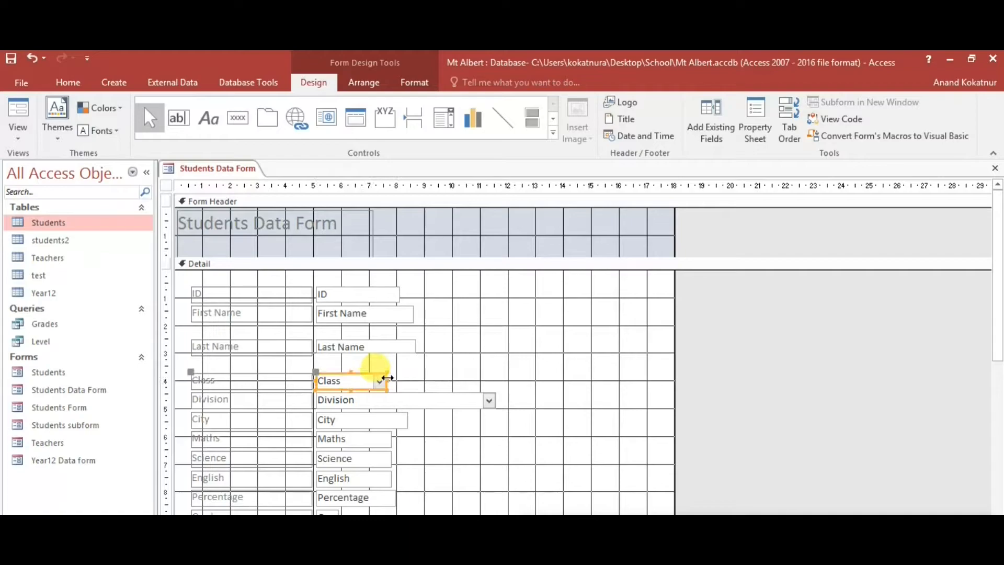
left_click(445, 402)
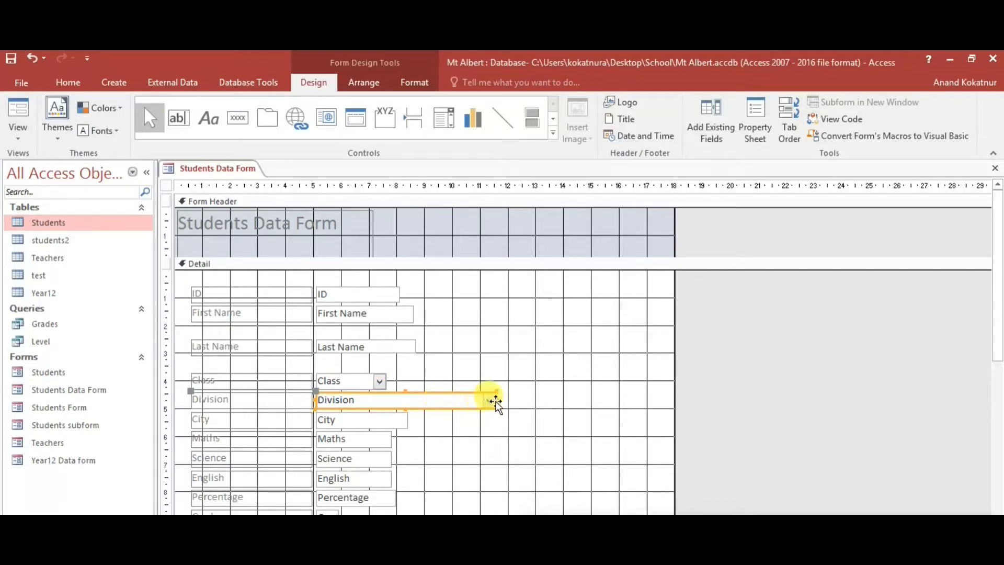
left_click_drag(495, 400, 361, 403)
Step: Widen the form's design area to about 26.5 on the horizontal ruler
left_click_drag(669, 386, 826, 391)
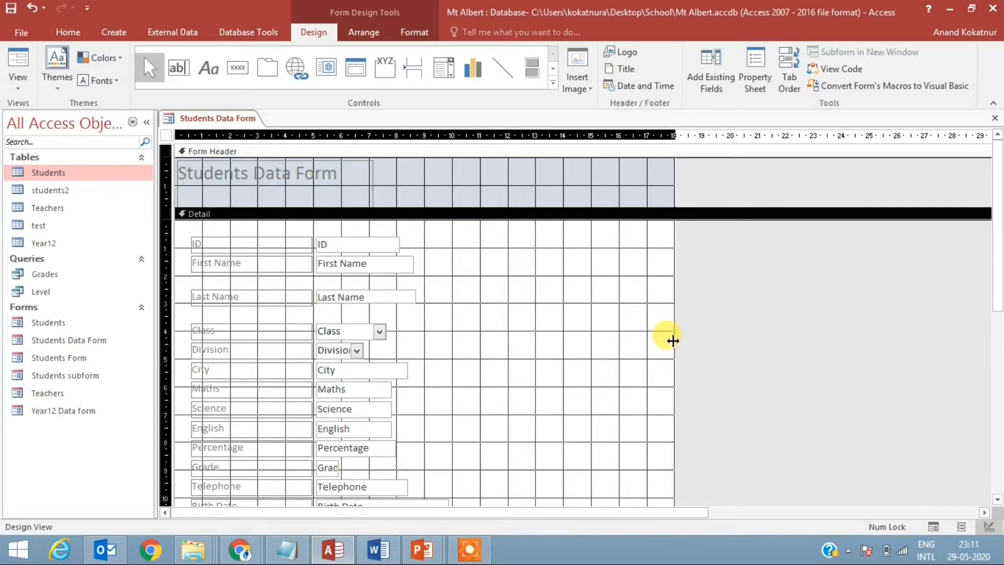
left_click_drag(827, 340, 913, 330)
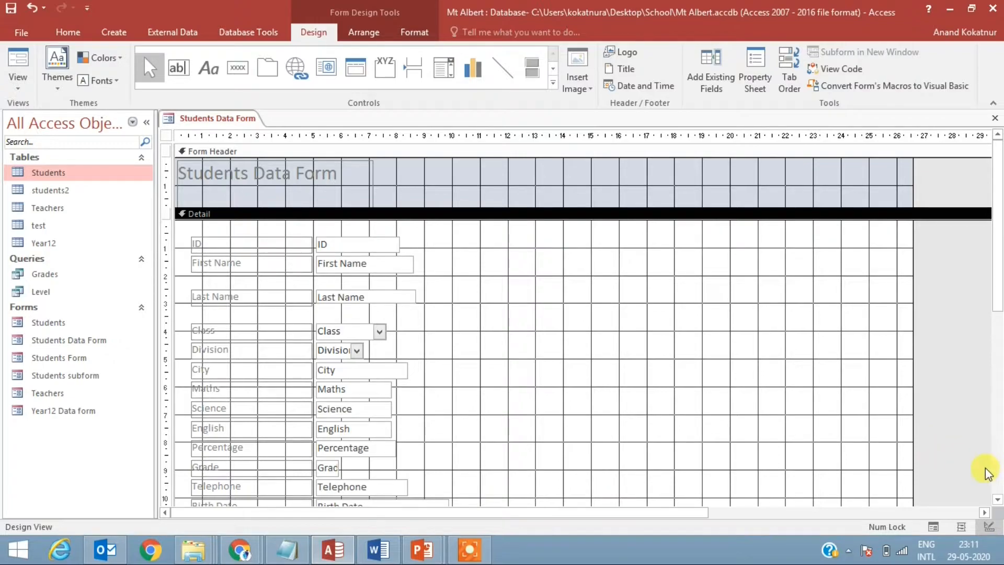
Step: Move the Picture field with its label from below Fees paid to the empty far side of the Detail section, level with ID
left_click(996, 388)
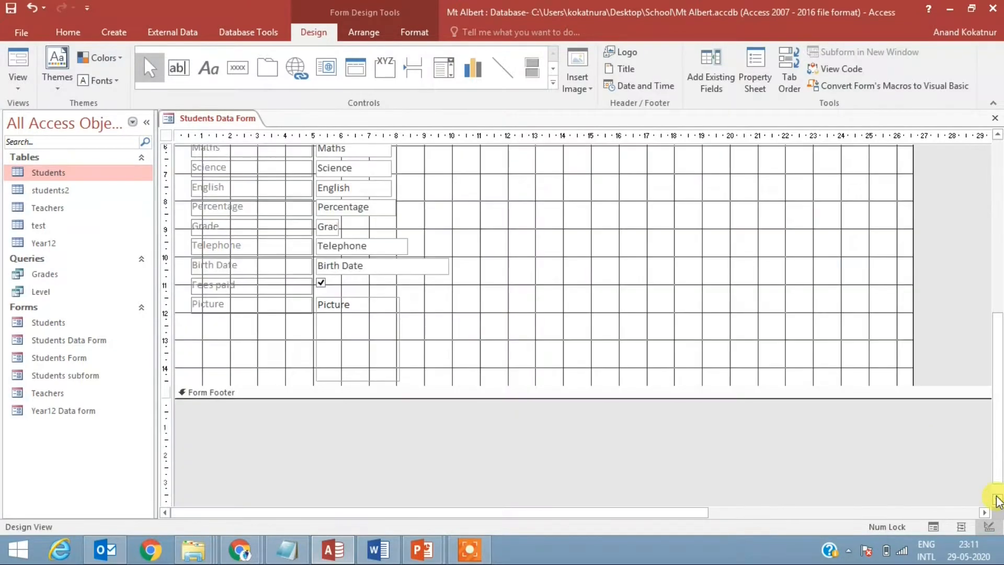
left_click_drag(535, 362, 664, 211)
left_click_drag(998, 353, 979, 231)
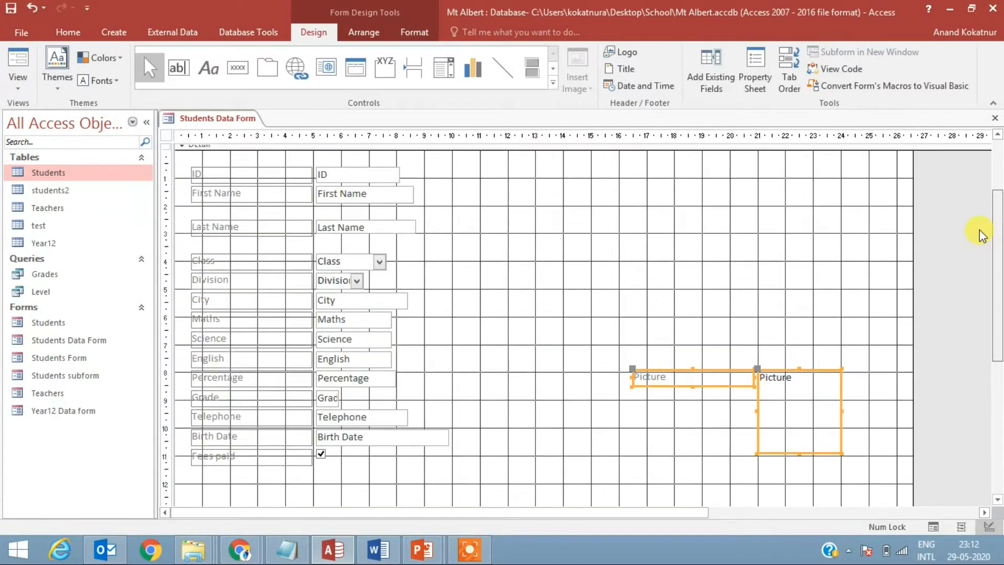
left_click_drag(782, 385, 839, 198)
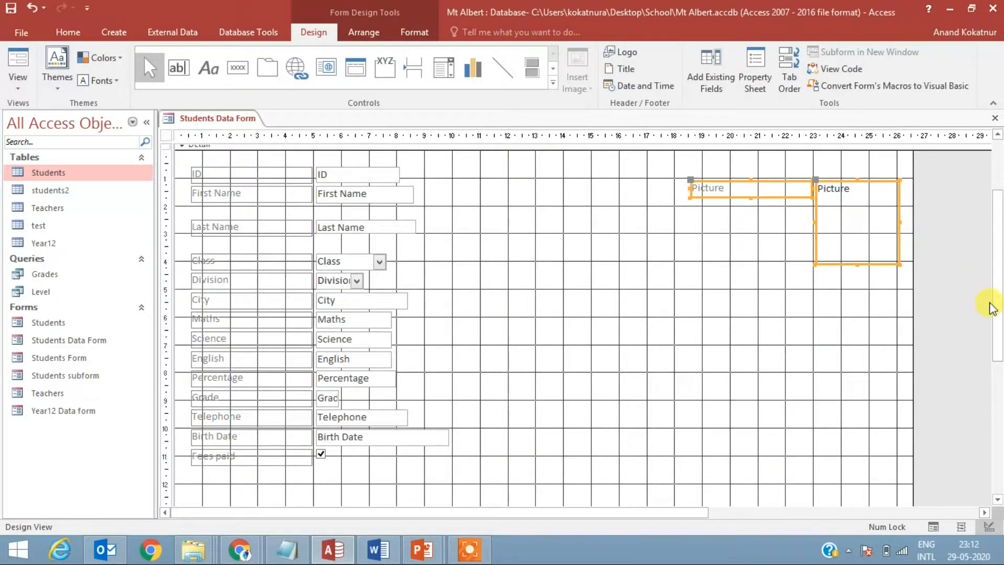
left_click_drag(995, 311, 997, 262)
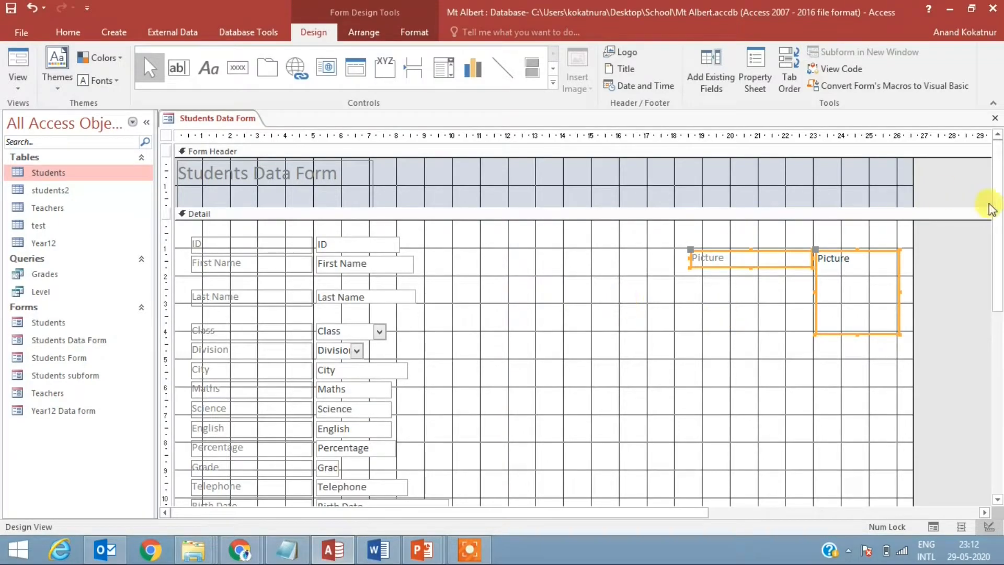
left_click_drag(1000, 205, 1000, 205)
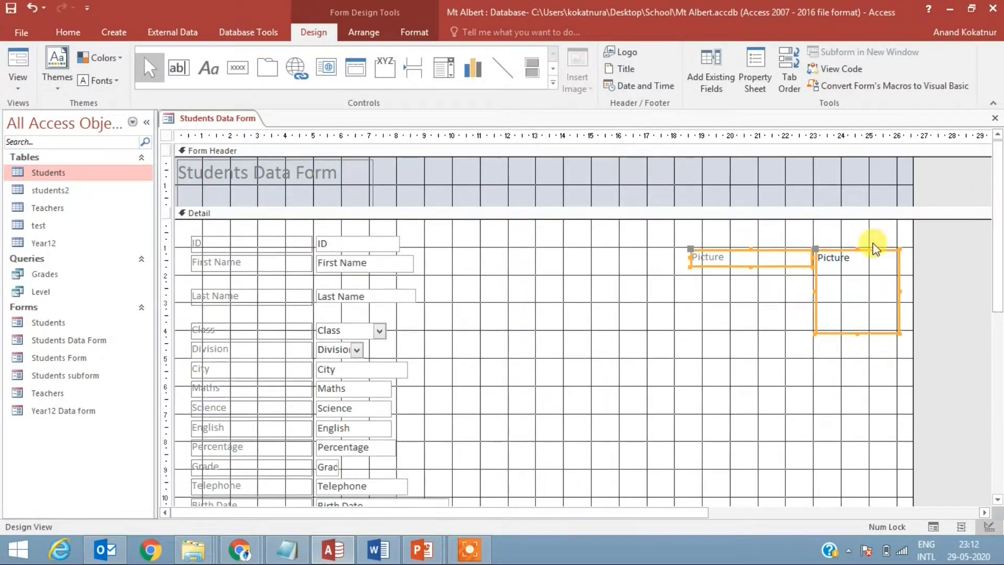
Step: Place the Picture label above its attachment box and shift both slightly toward the other fields
left_click(781, 251)
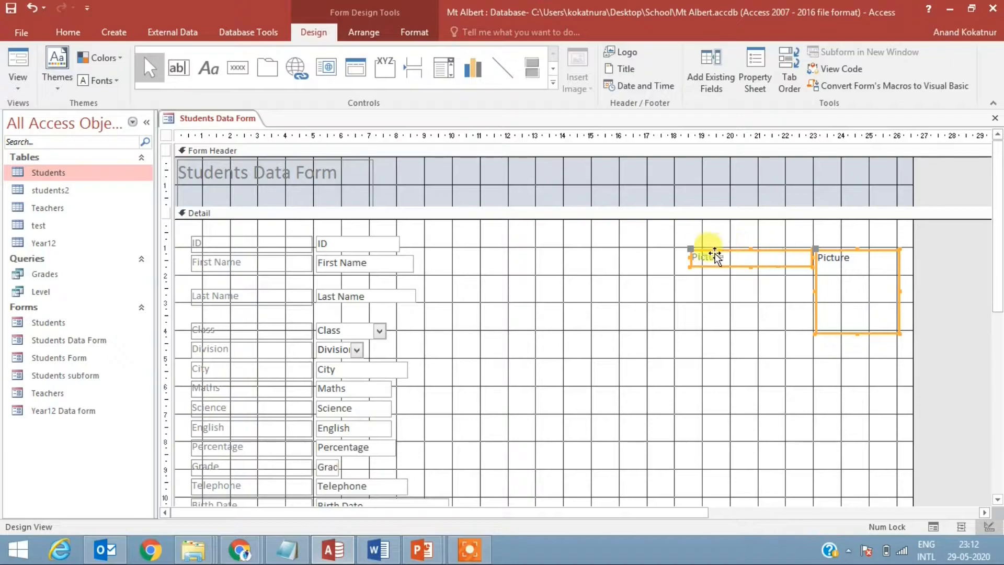
left_click_drag(692, 252, 769, 227)
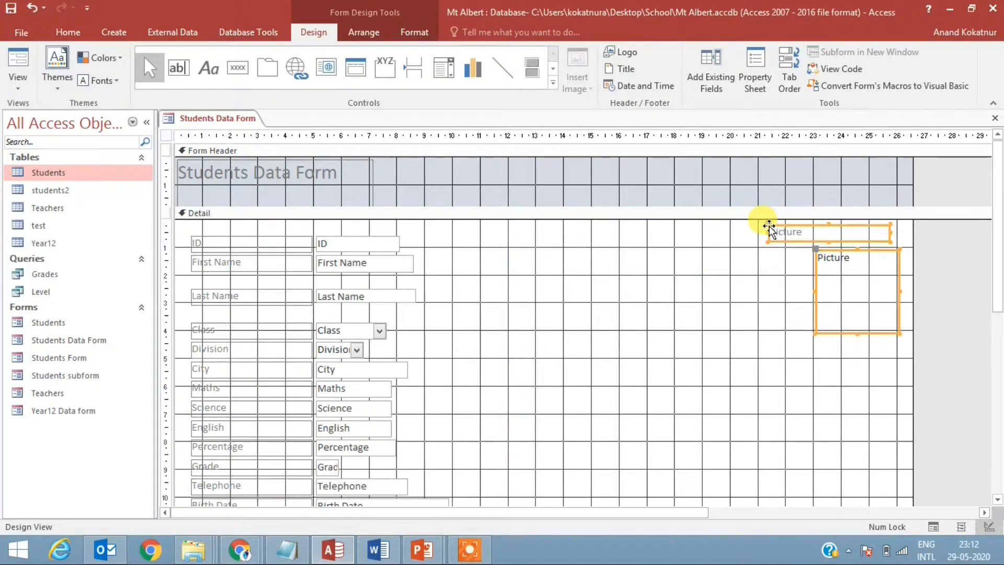
left_click_drag(830, 296, 809, 293)
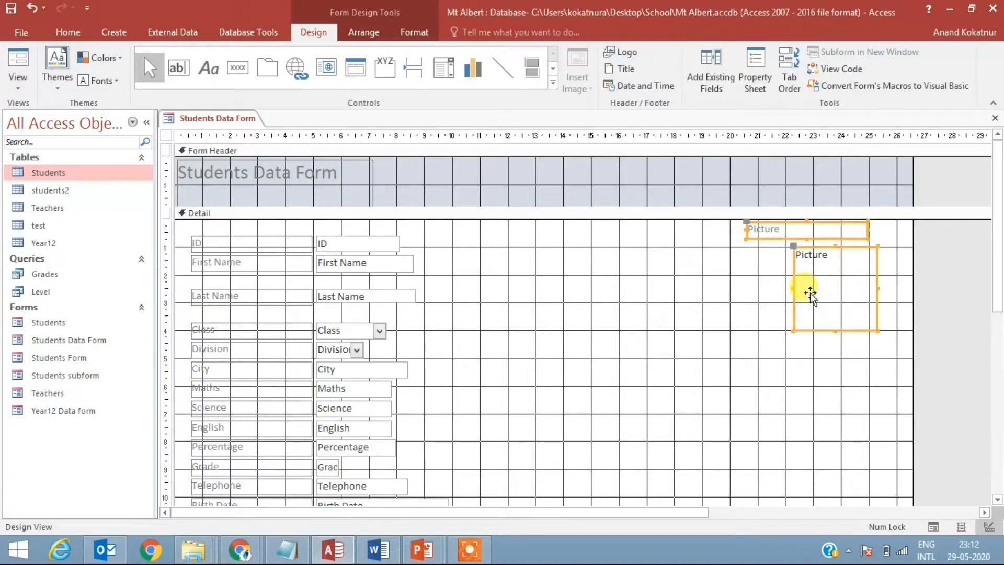
Step: Position the Picture attachment box directly beneath its label and enlarge it to about 6 by 5 ruler units
left_click_drag(747, 225, 718, 225)
key("ctrl+z")
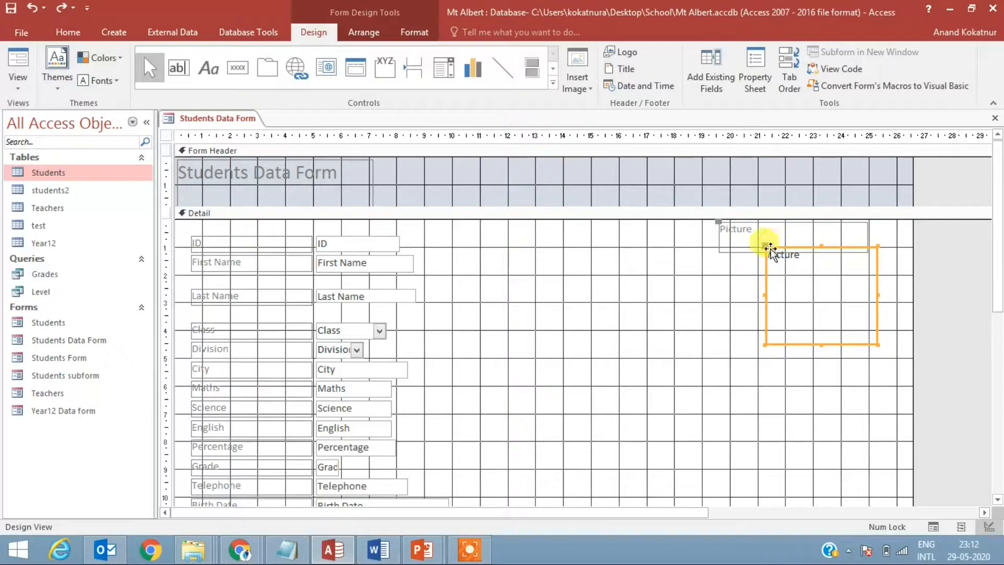
left_click_drag(769, 248, 725, 256)
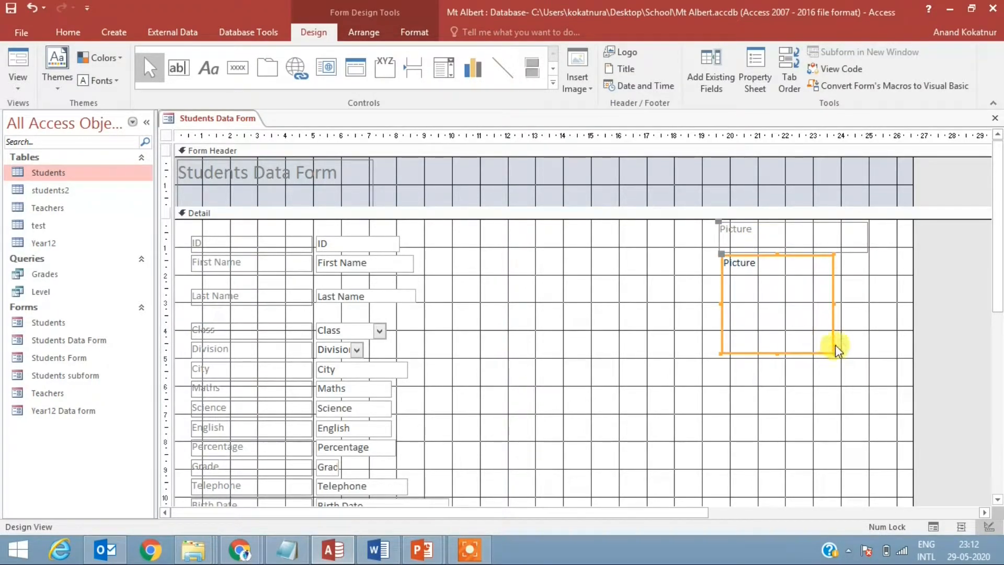
left_click_drag(834, 352, 889, 388)
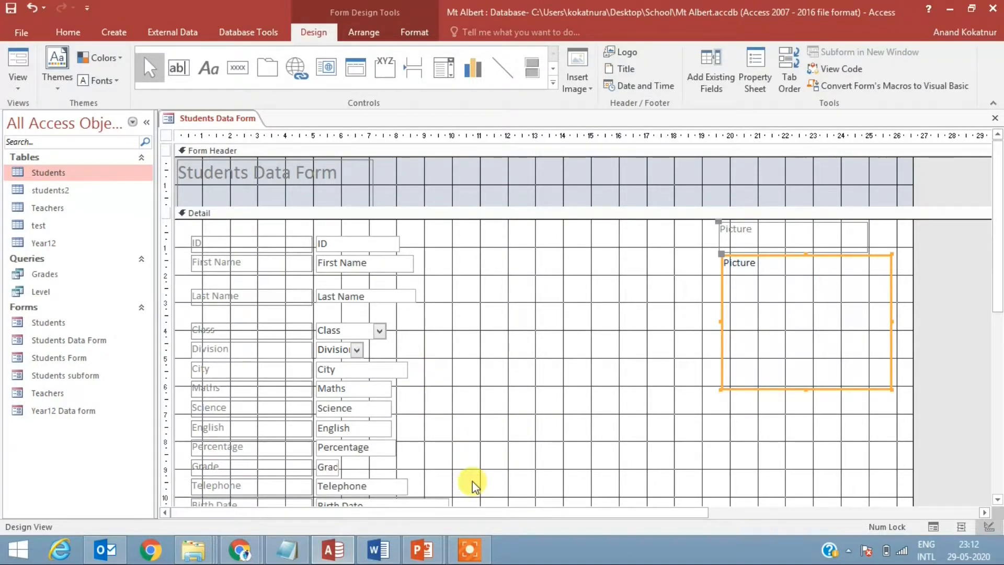
Step: Move the ID through Telephone fields up to the start of the Detail section and bring Birth Date up beneath them
left_click_drag(480, 490, 215, 230)
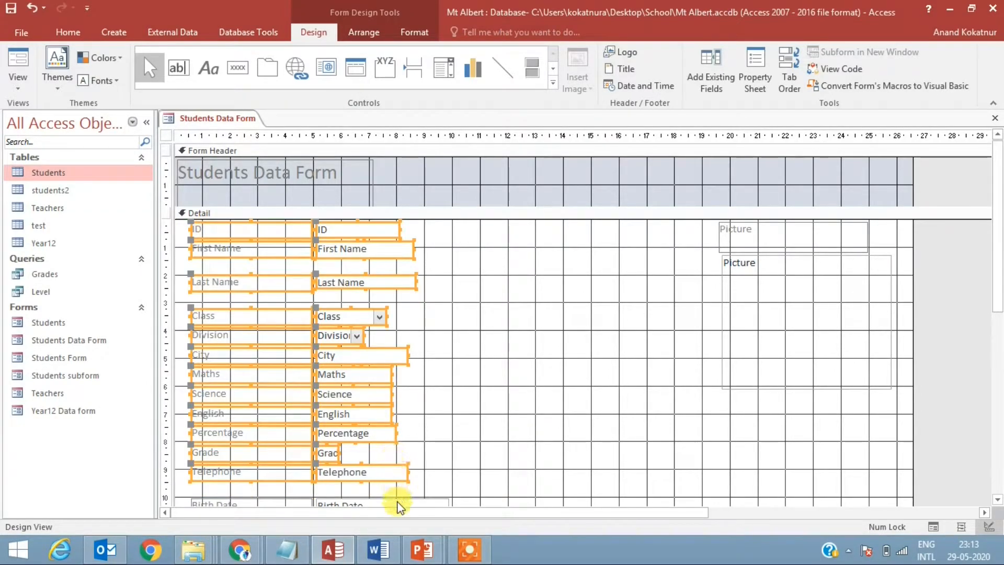
left_click_drag(396, 503, 394, 494)
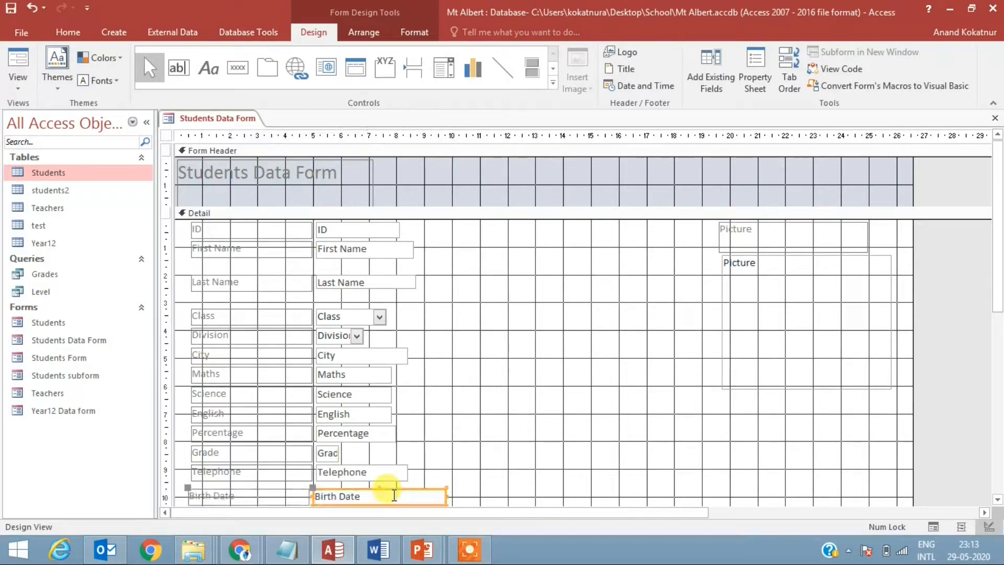
left_click(393, 494)
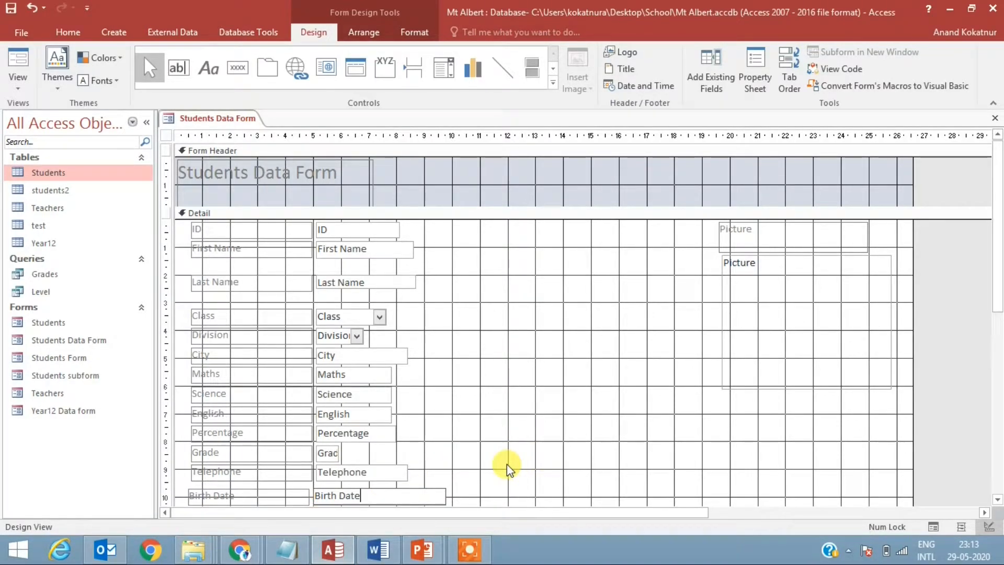
left_click(479, 550)
left_click(524, 530)
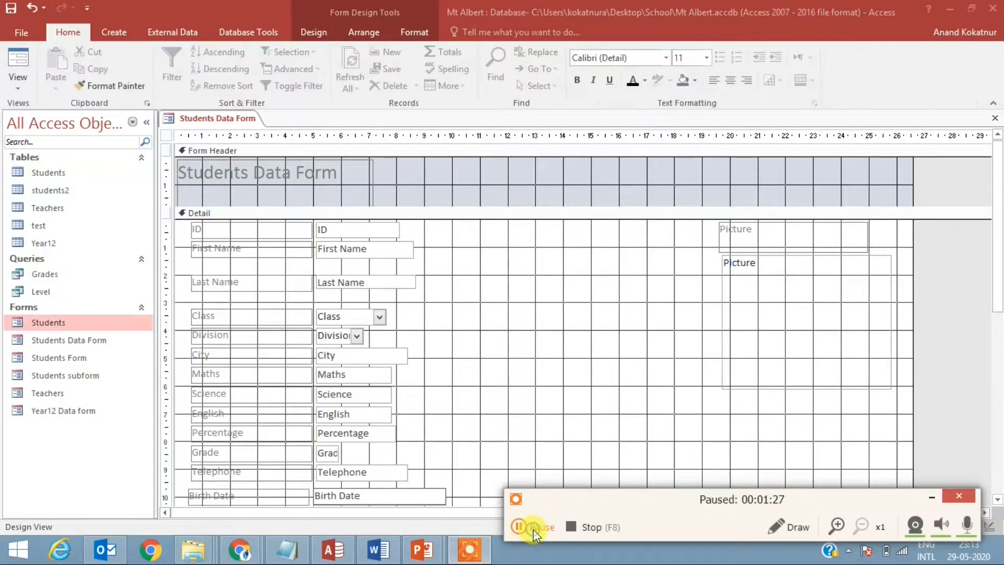
Step: Move the Telephone, Birth Date and Fees paid fields with their labels into the empty space between the main fields and Picture
left_click_drag(992, 291, 997, 321)
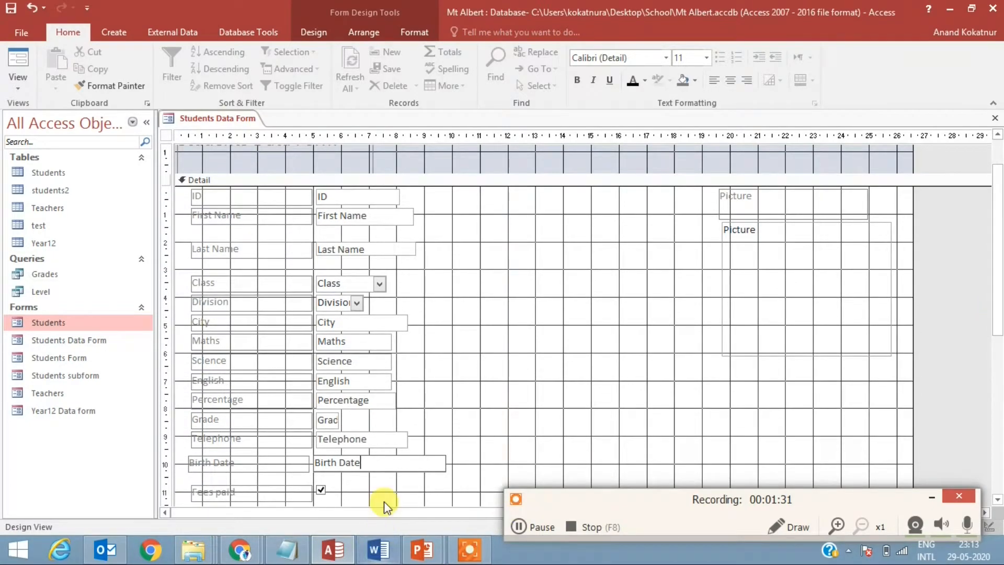
left_click_drag(384, 501, 520, 205)
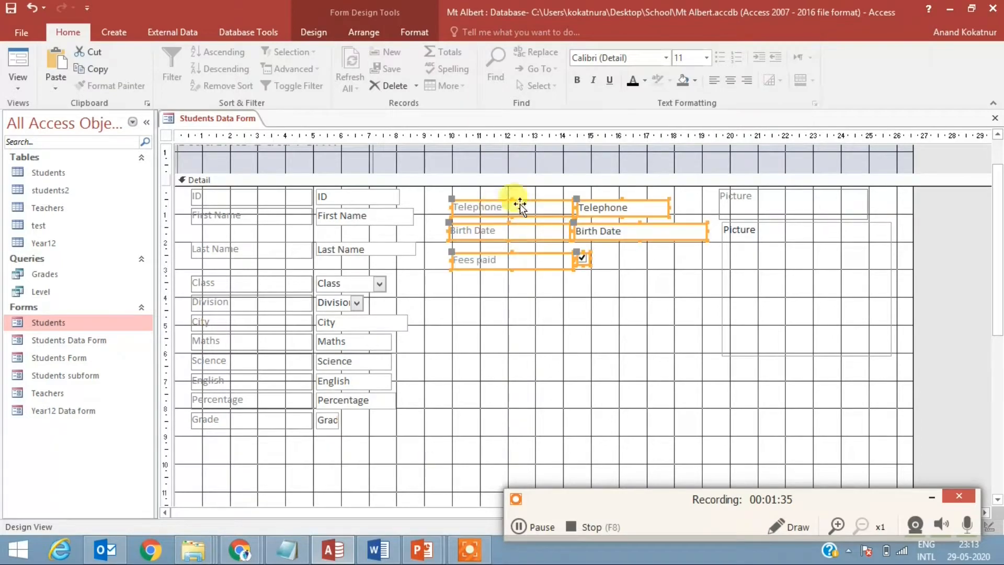
left_click_drag(996, 306, 998, 264)
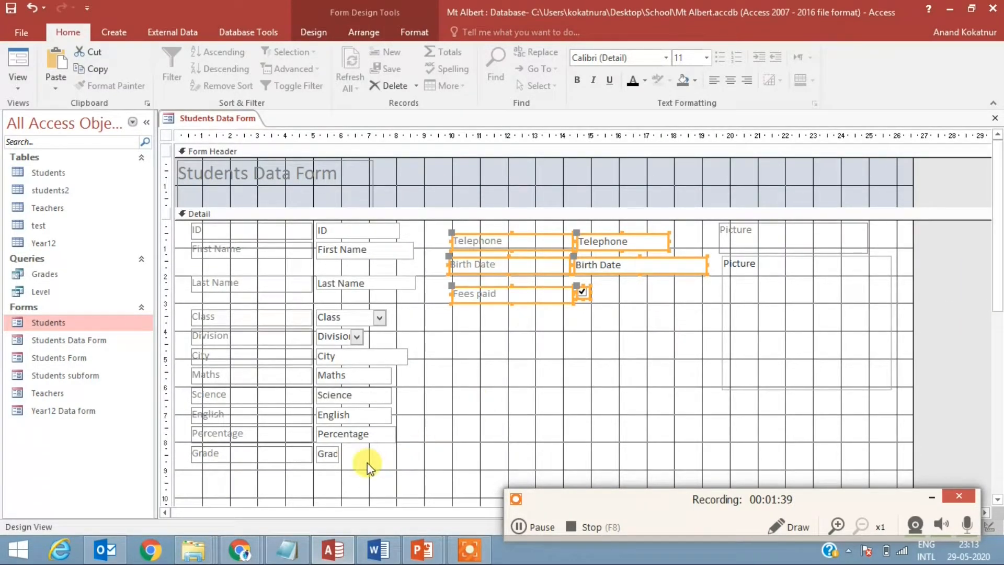
Step: Space the ID through Grade fields and their labels equally in the vertical direction
left_click_drag(369, 467, 227, 224)
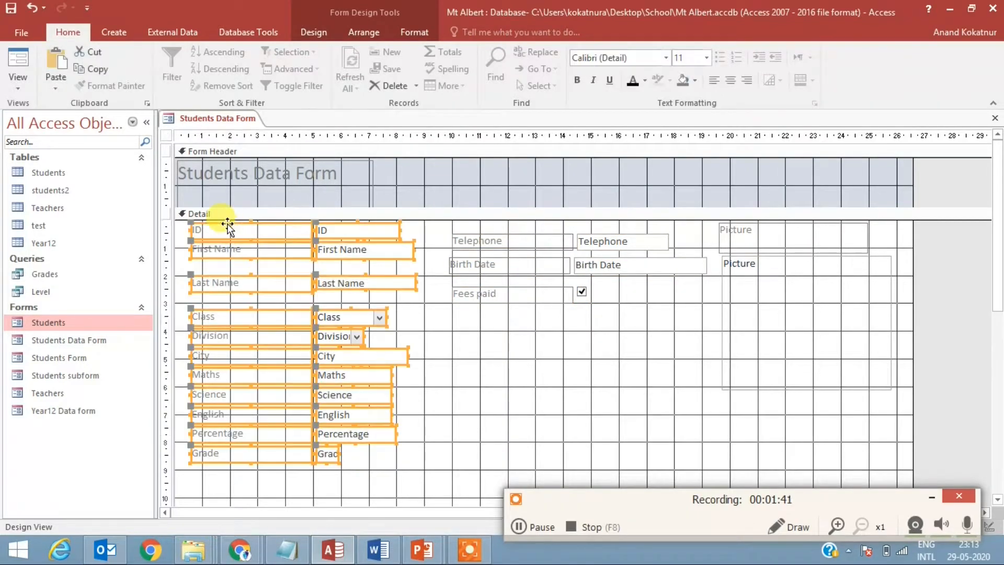
left_click(363, 33)
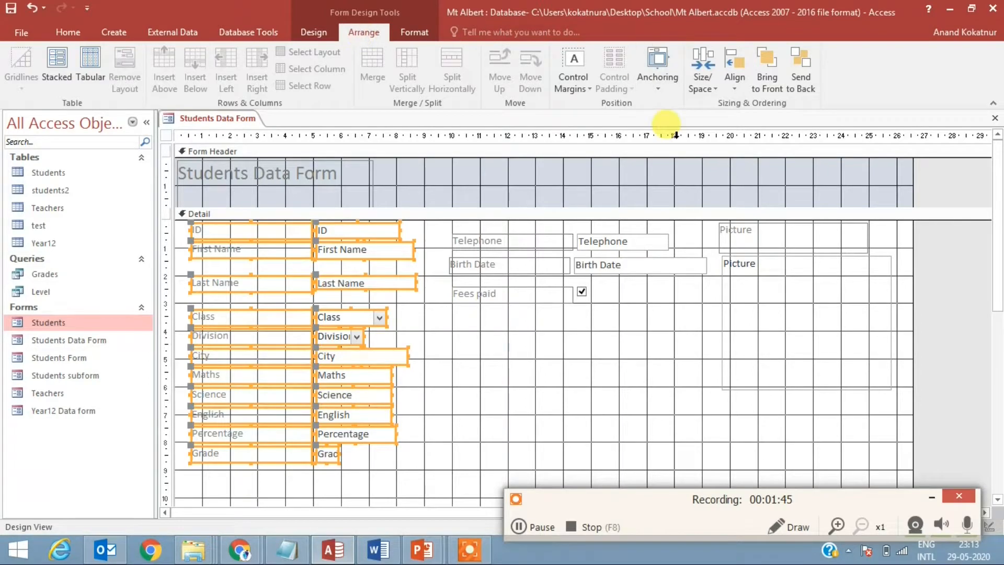
left_click(707, 90)
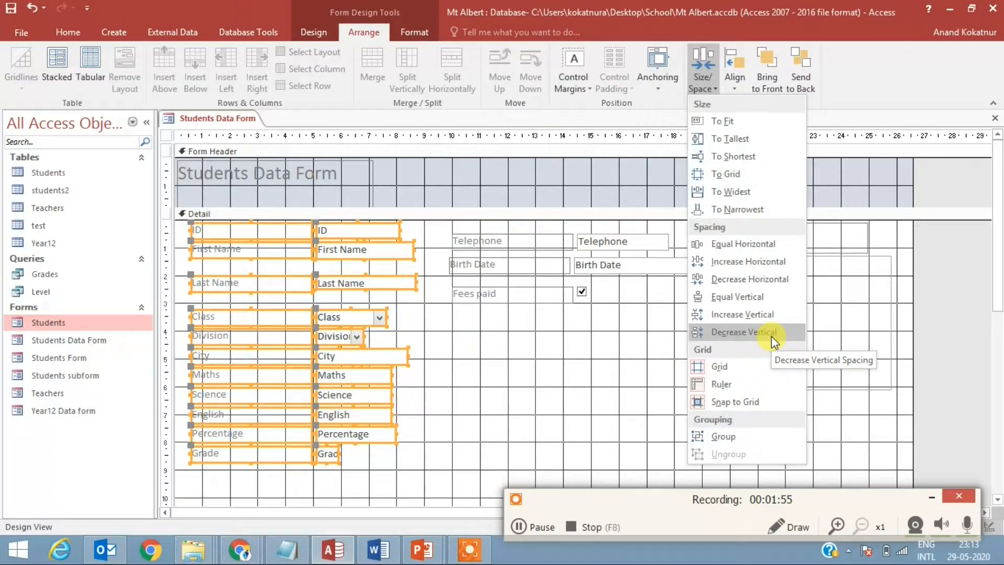
left_click(764, 301)
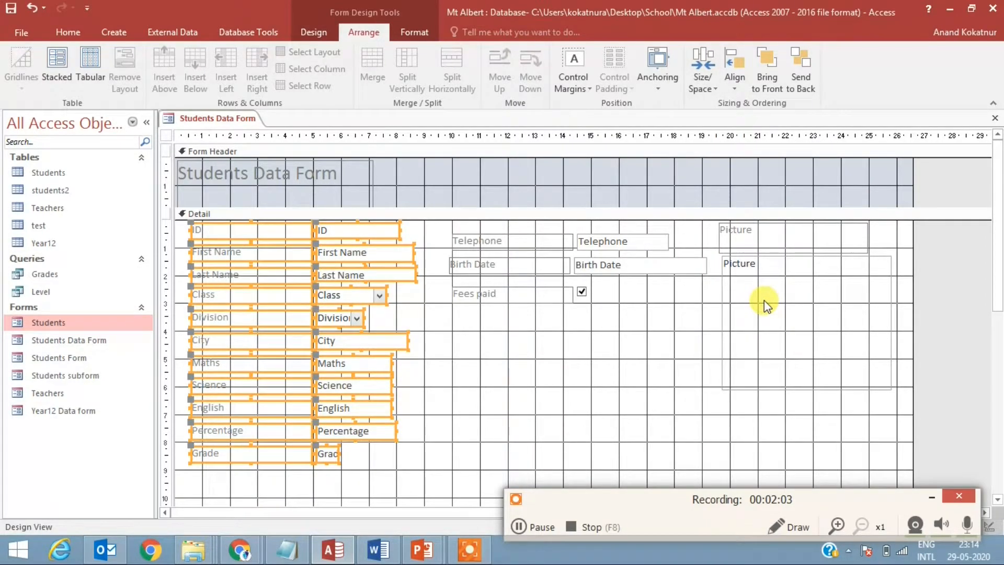
Step: Show the properties of the ID through Grade labels and set their Back Color to light blue #00B7EF
left_click(459, 437)
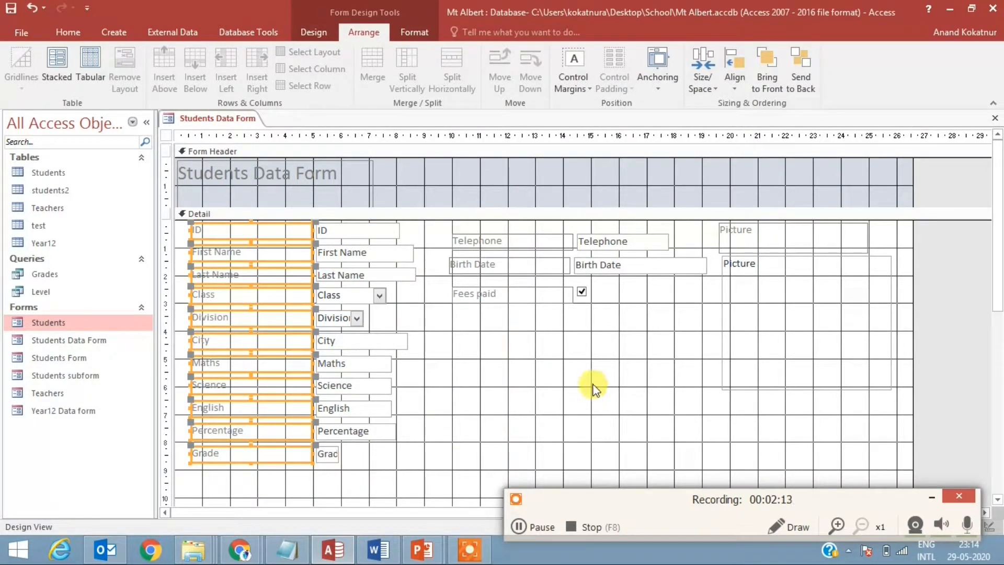
right_click(303, 358)
left_click(355, 519)
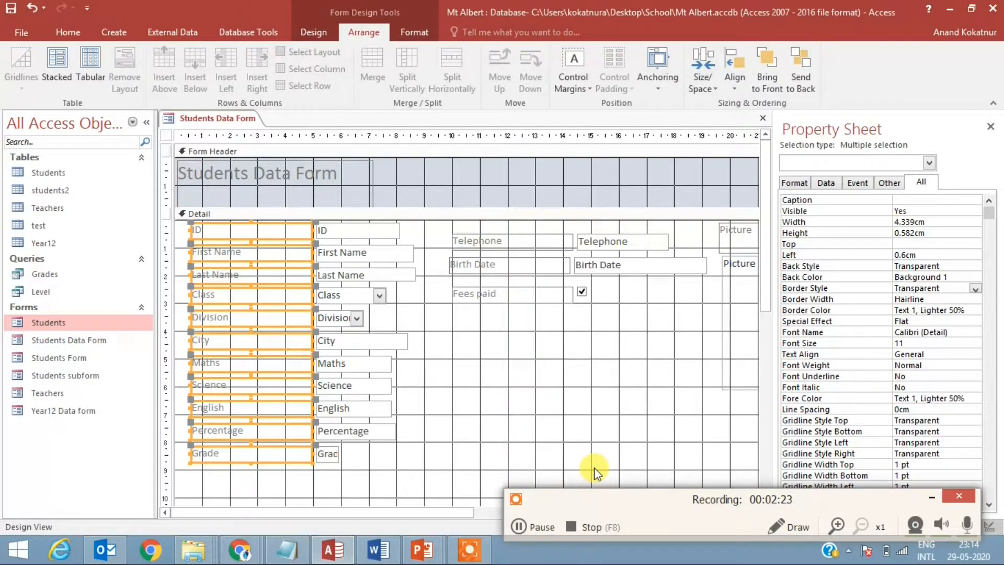
left_click(964, 277)
left_click(975, 277)
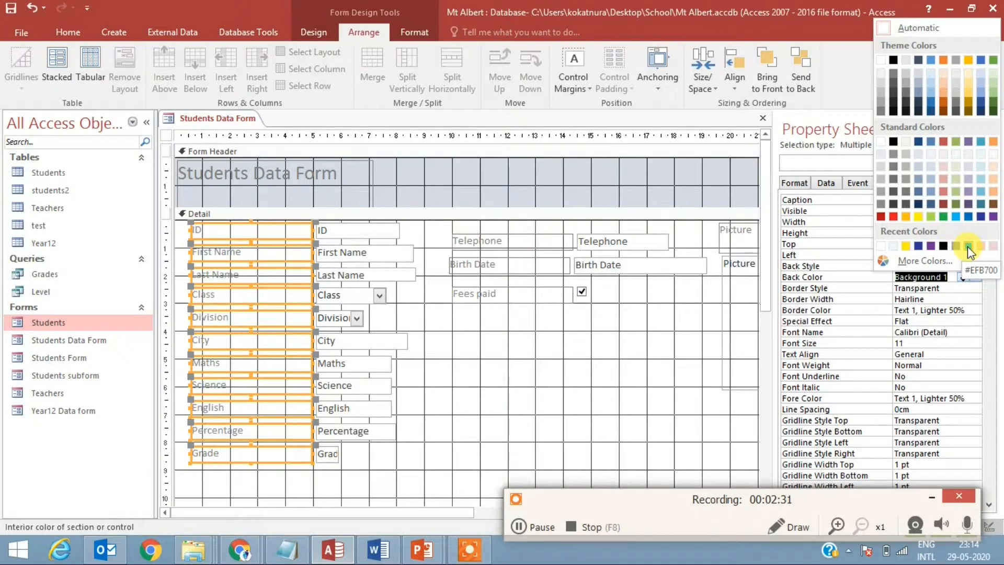
left_click(968, 246)
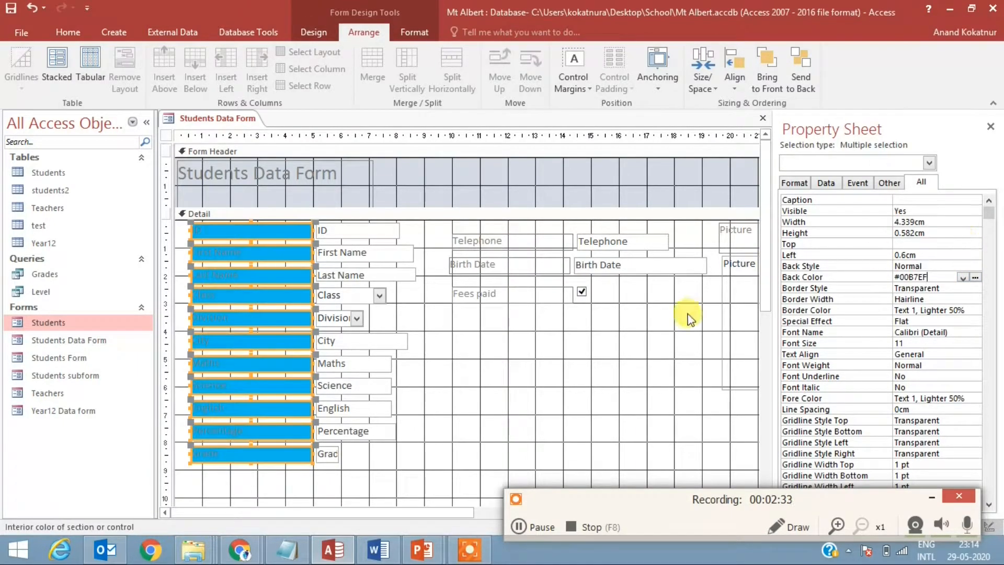
Step: Give the ID through Grade labels white (Background 1) bold text
key("super+c")
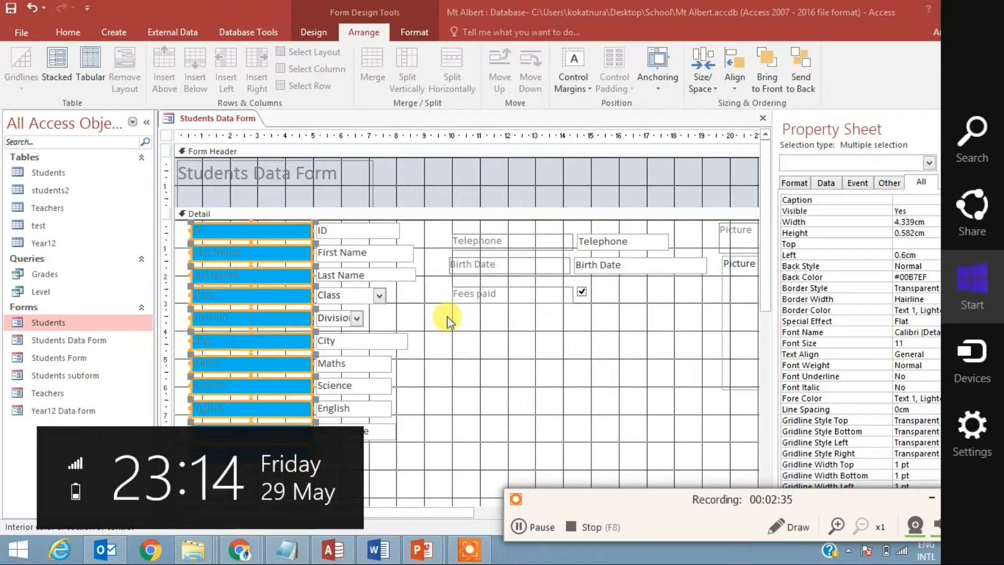
left_click(56, 33)
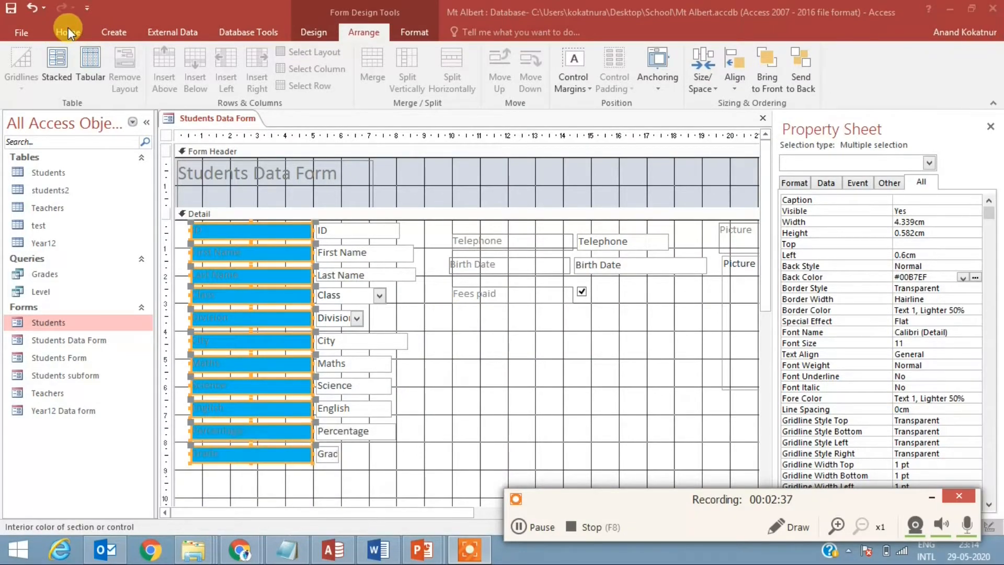
left_click(68, 28)
left_click(68, 27)
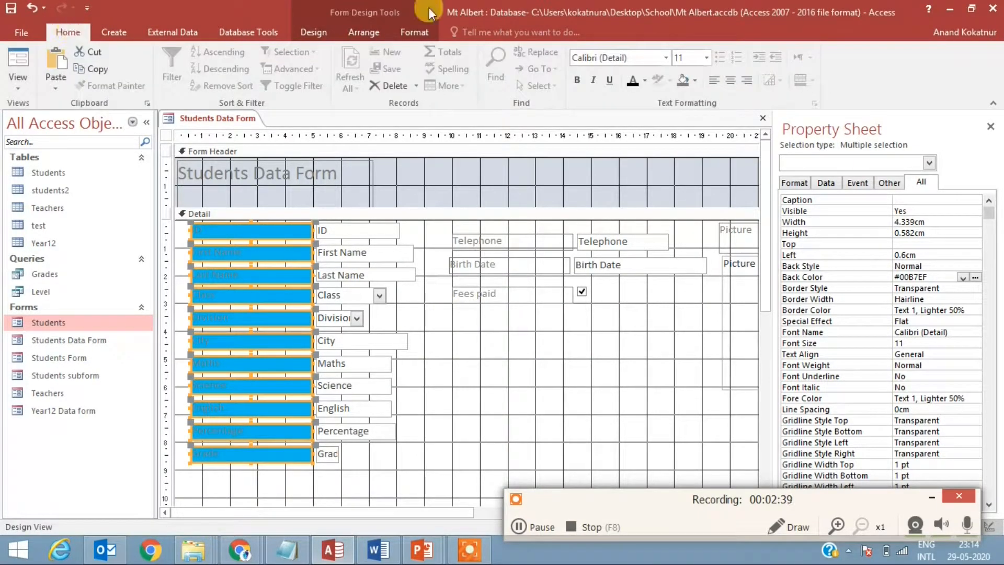
left_click(645, 82)
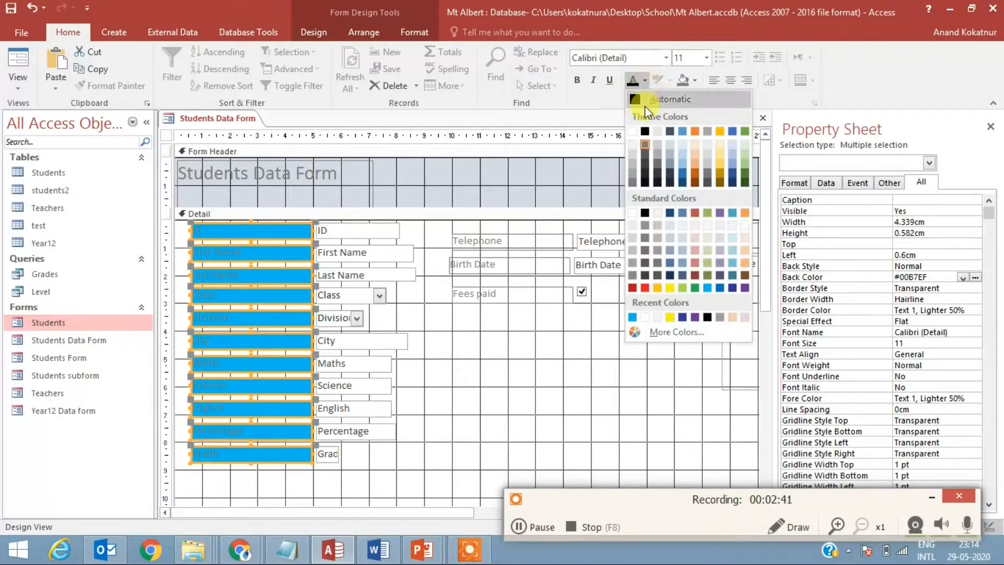
left_click(635, 128)
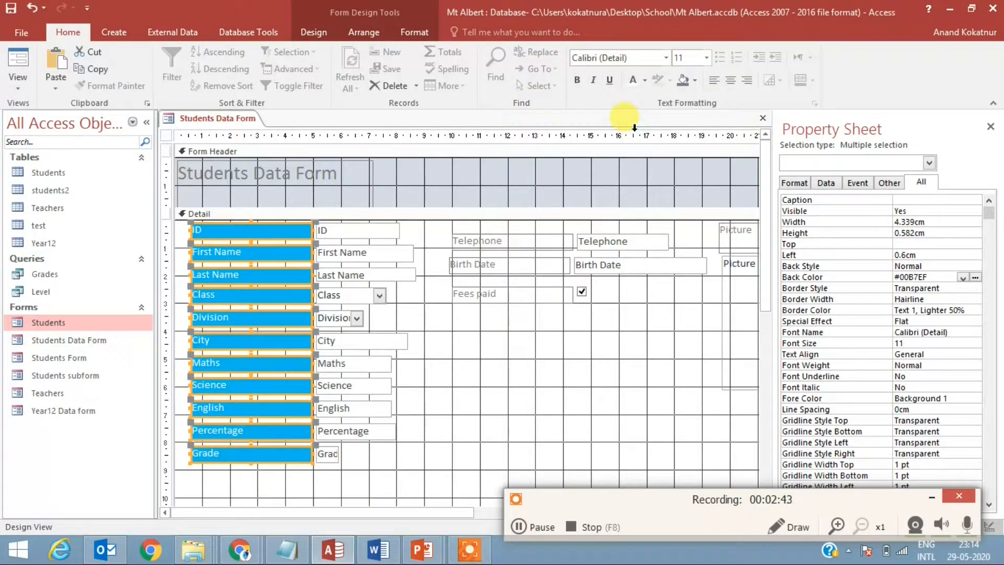
left_click(576, 81)
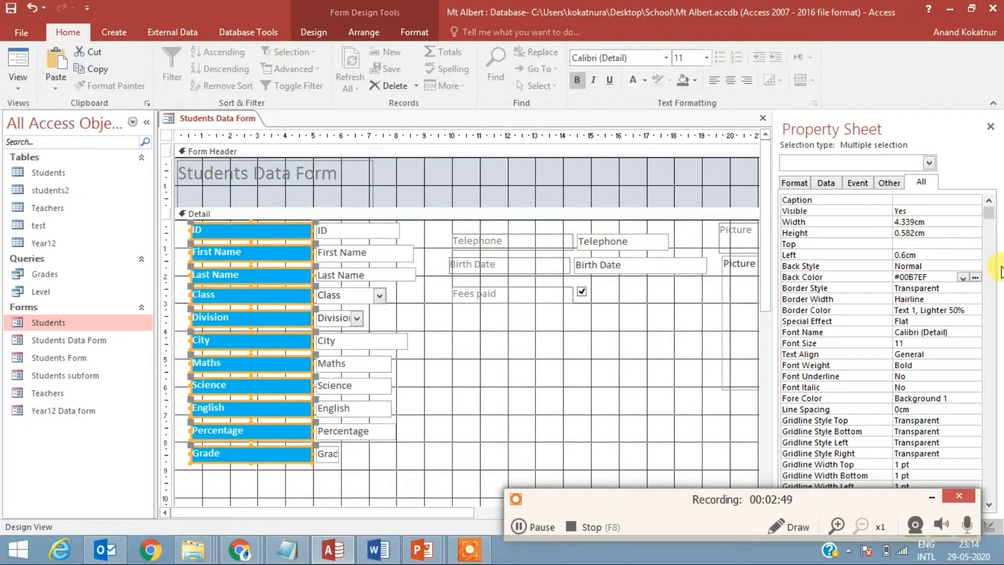
Step: Change the Back Color of the ID through Grade labels to dark blue #2F3699
left_click(976, 276)
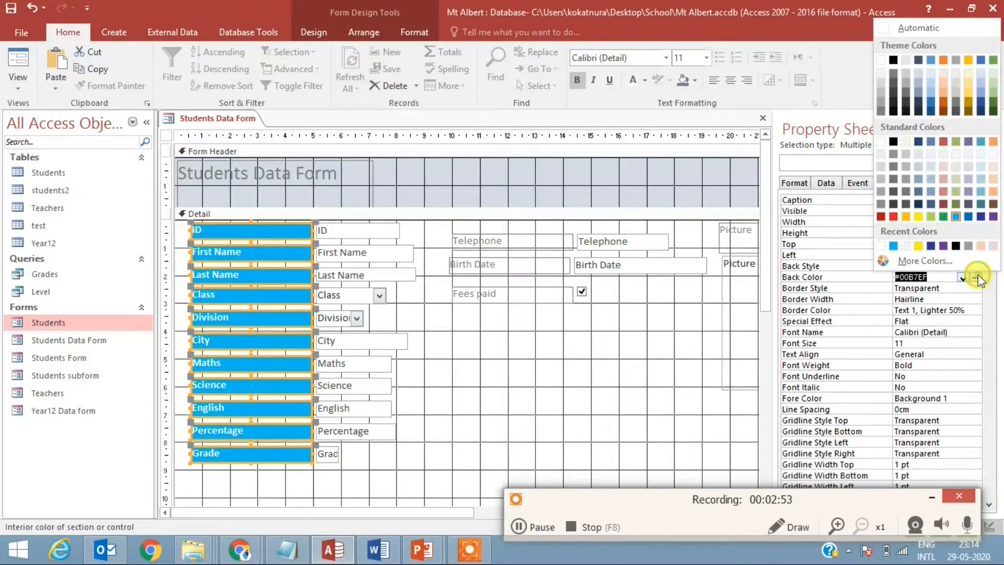
left_click(982, 216)
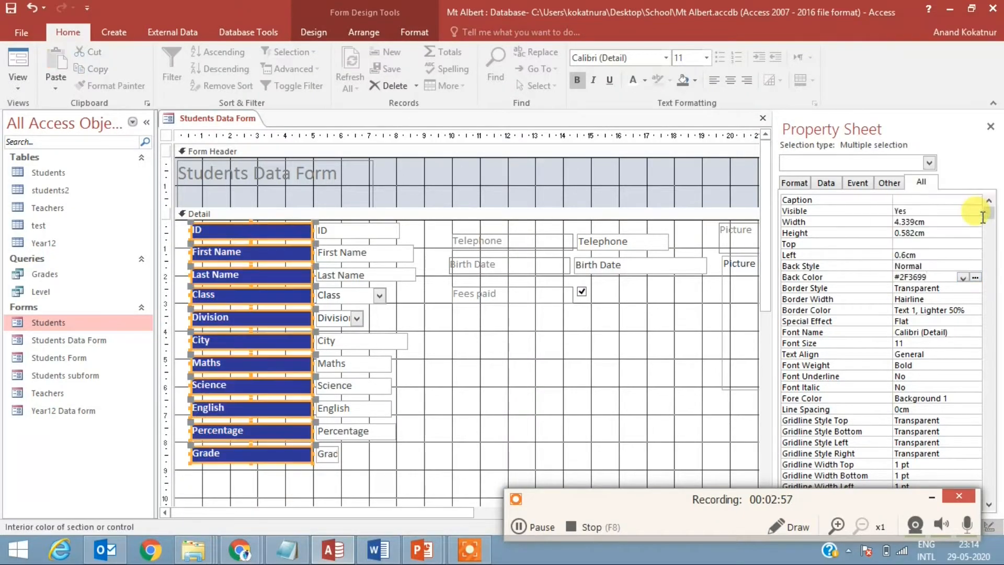
left_click(695, 367)
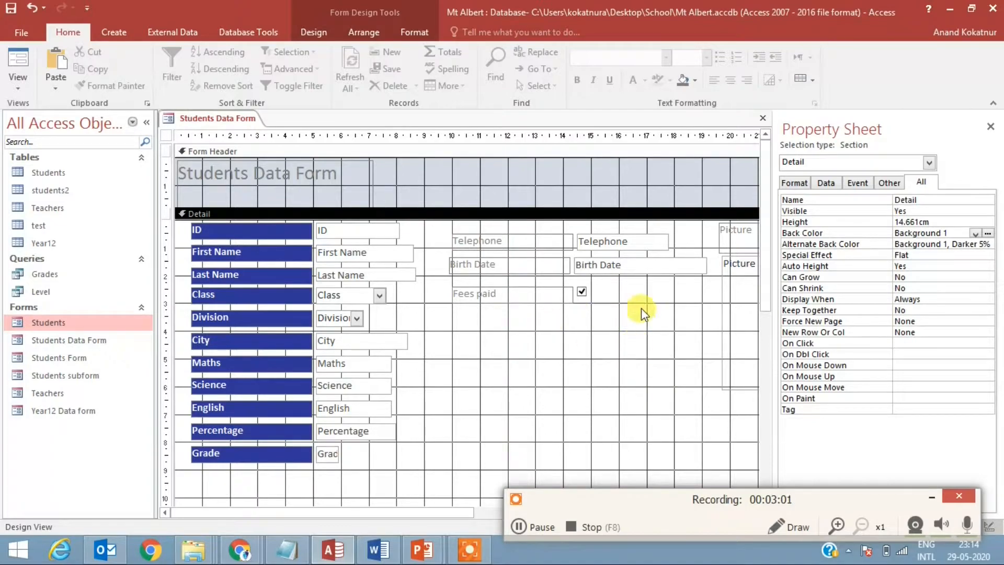
Step: Narrow the Birth Date text box to about 2.6 cm wide
left_click_drag(560, 322, 472, 219)
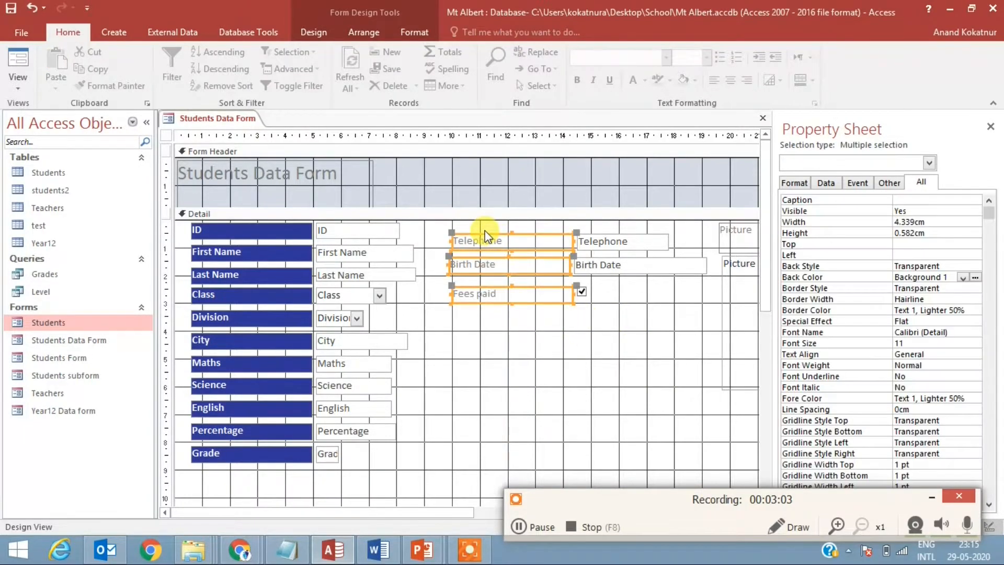
left_click(700, 271)
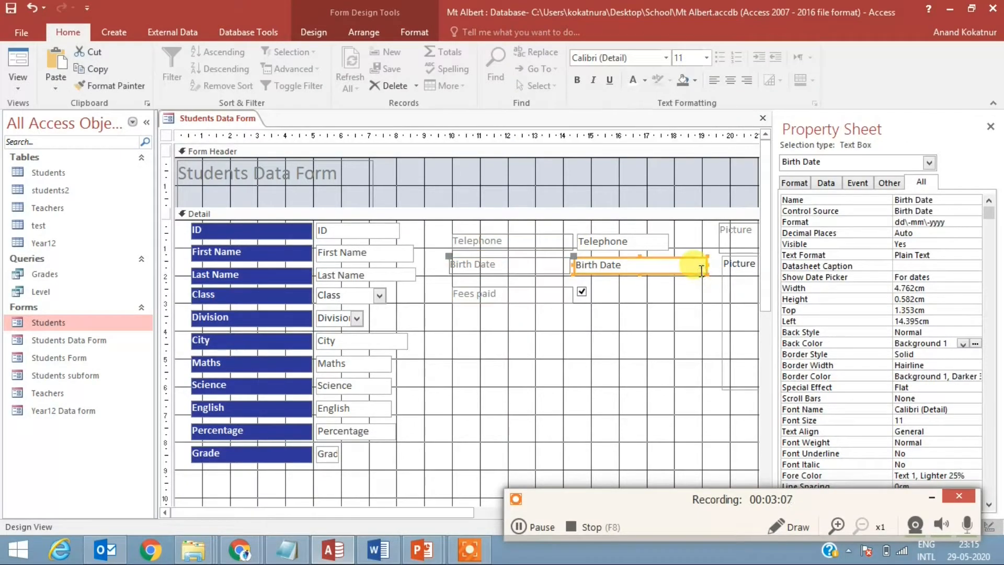
left_click_drag(707, 264, 648, 267)
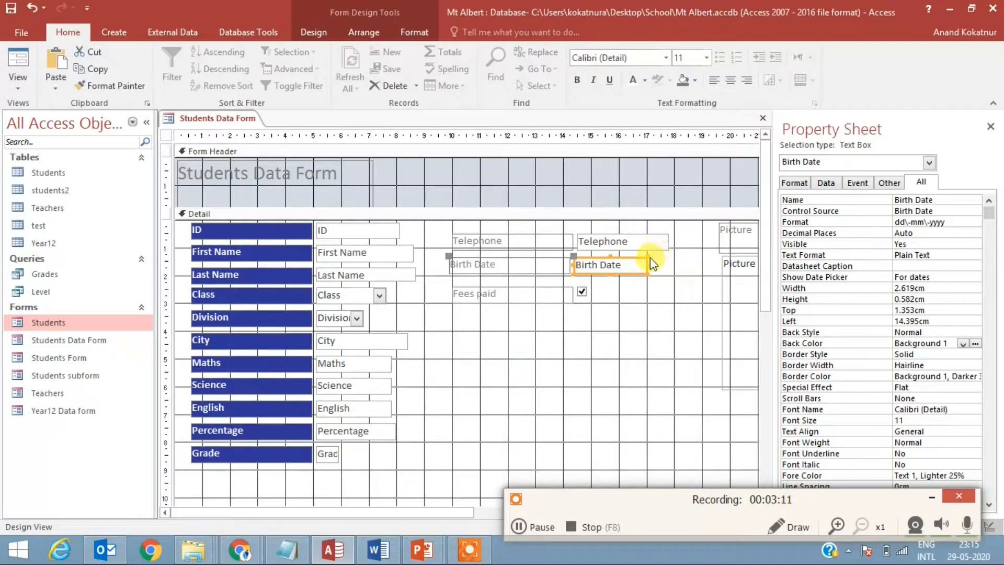
Step: Apply equal vertical spacing to the Telephone, Birth Date and Fees paid fields and their labels
left_click_drag(656, 309, 485, 238)
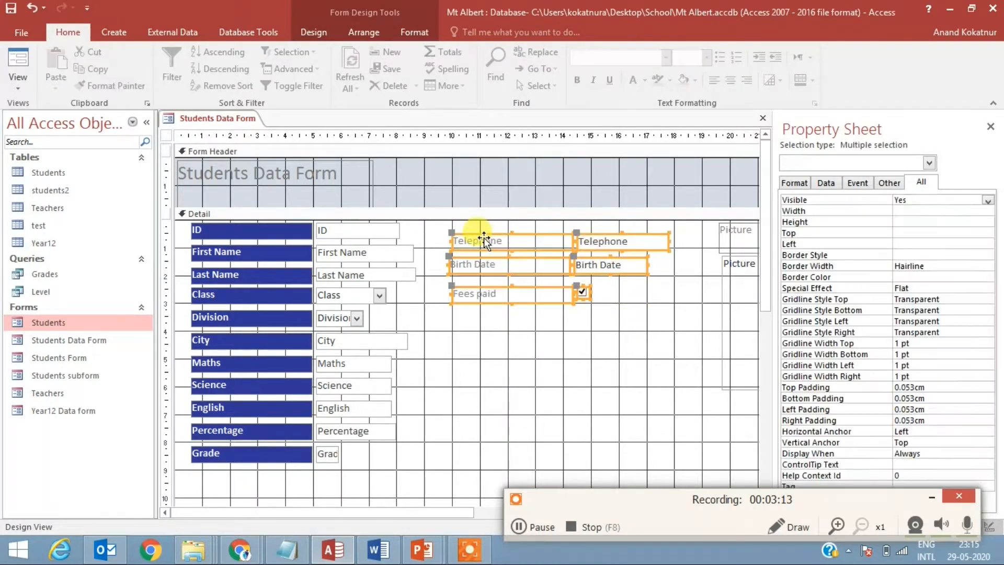
left_click(376, 32)
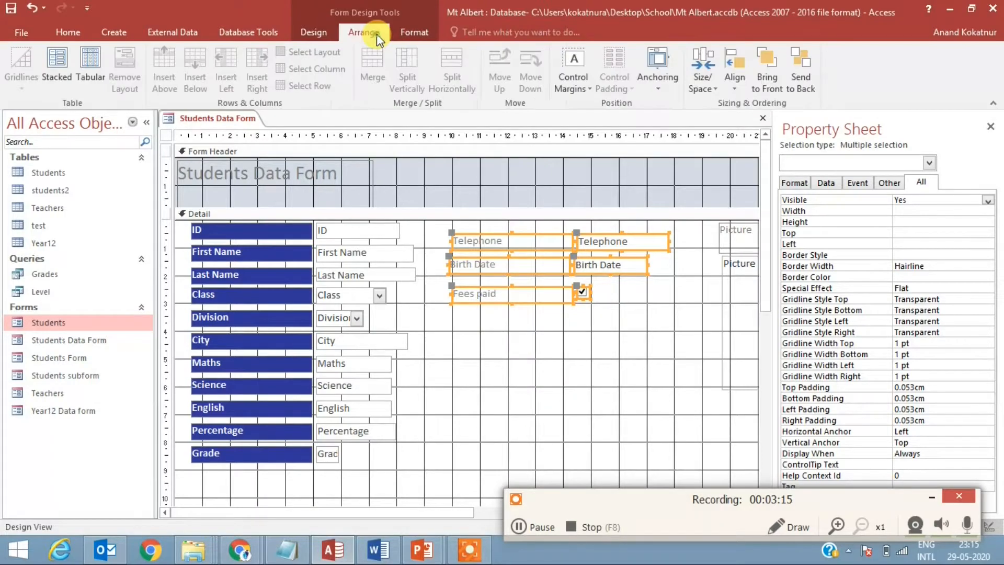
left_click(702, 76)
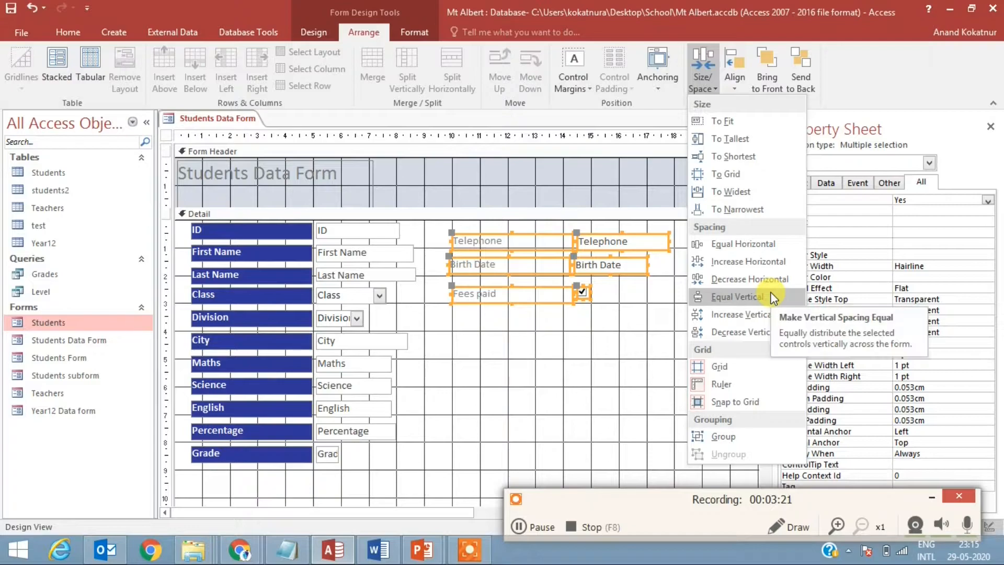
left_click(737, 296)
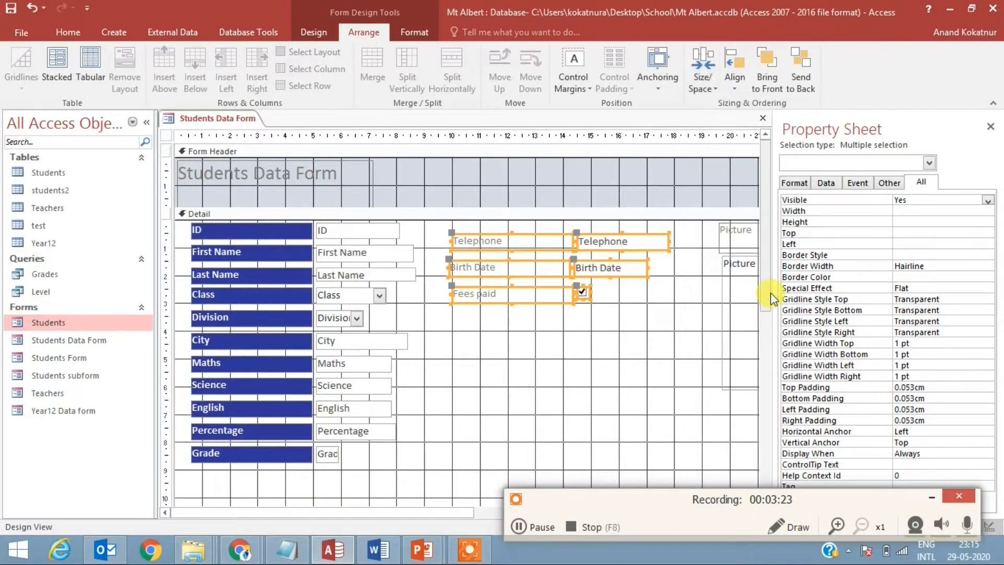
left_click(733, 89)
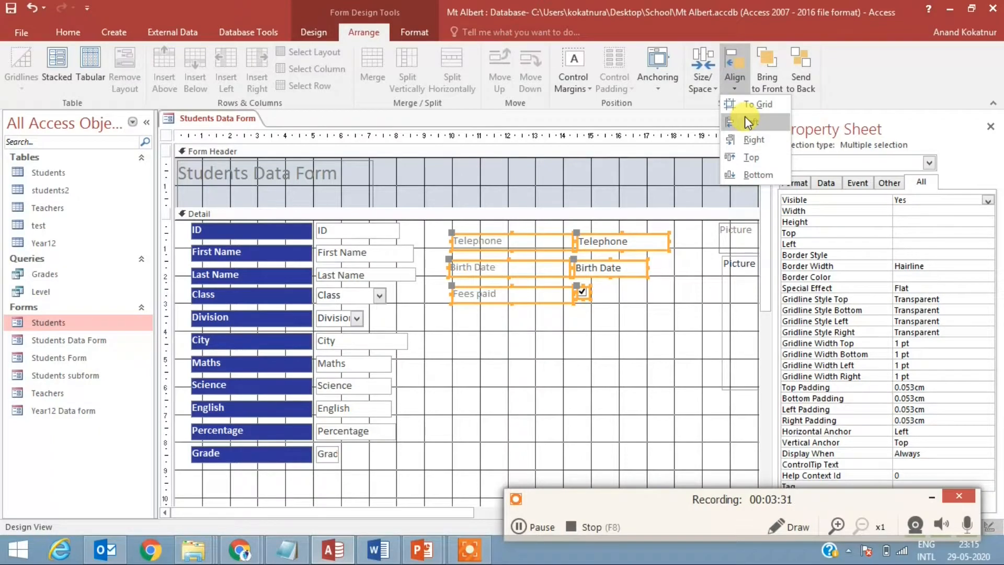
left_click(706, 283)
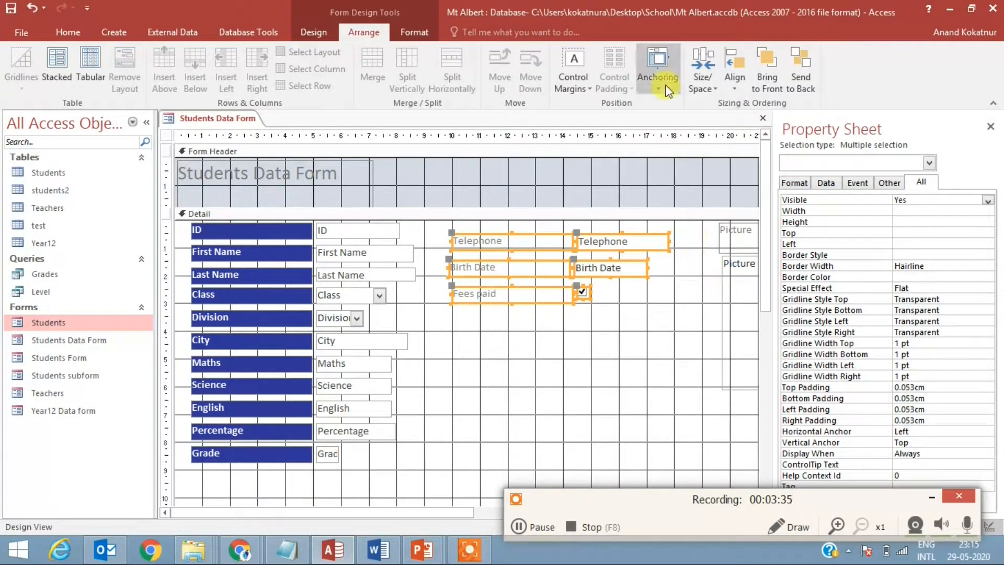
left_click(712, 81)
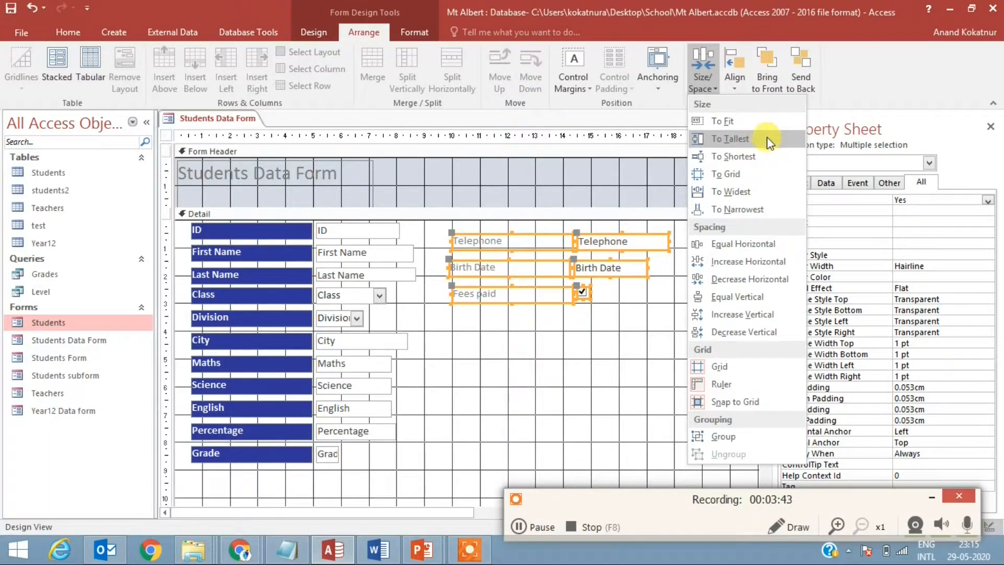
left_click(639, 359)
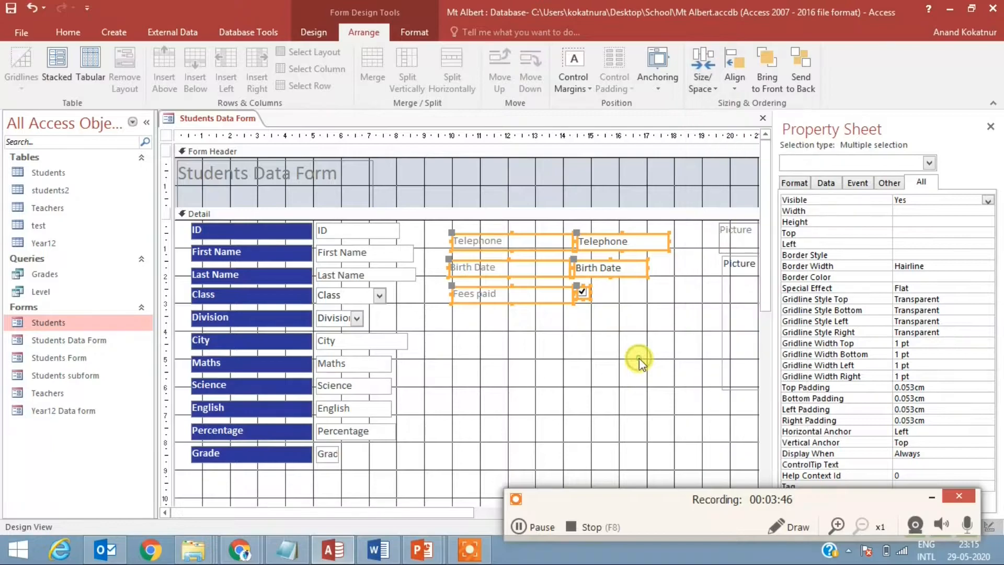
Step: Change the Back Color of the Telephone, Birth Date and Fees paid labels to dark blue #2F3699
left_click(530, 325)
left_click_drag(541, 325, 502, 220)
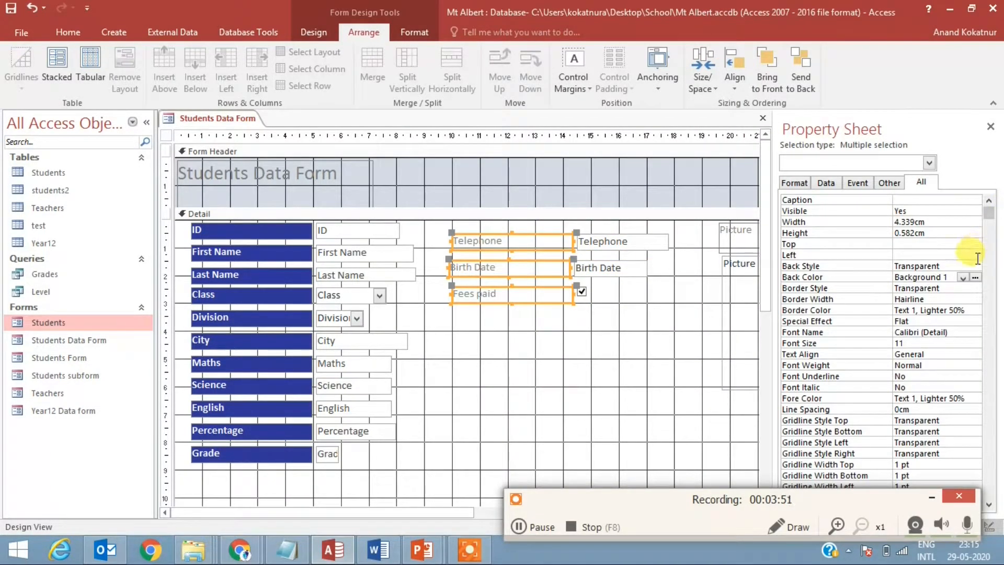
left_click(976, 278)
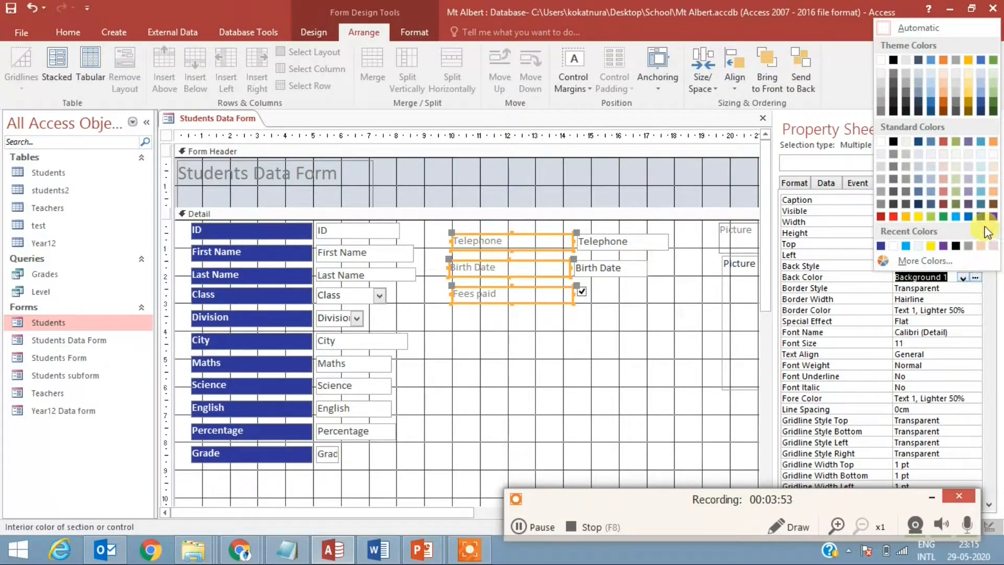
left_click(981, 216)
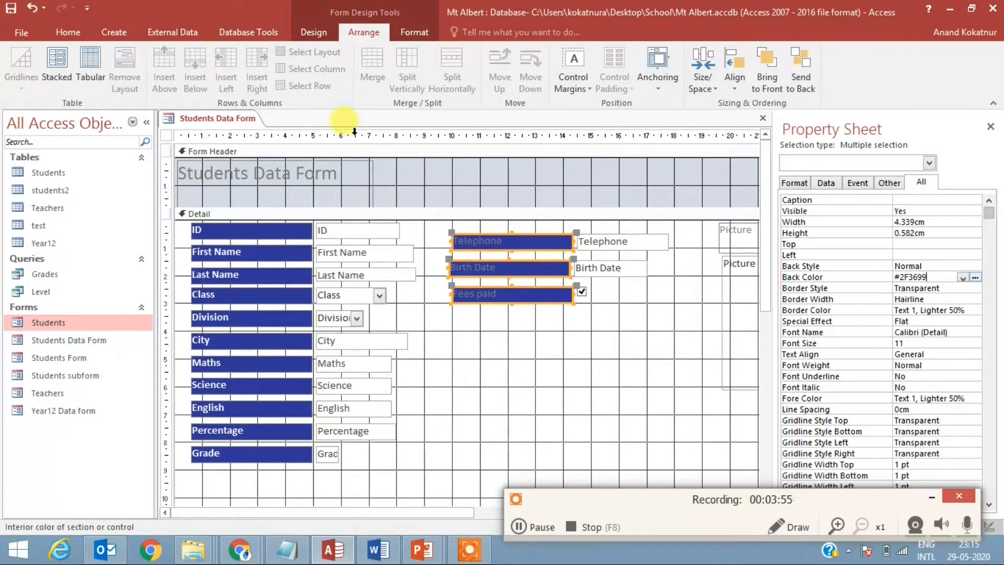
Step: Give the Telephone, Birth Date and Fees paid labels white (Background 1) bold text
left_click(68, 32)
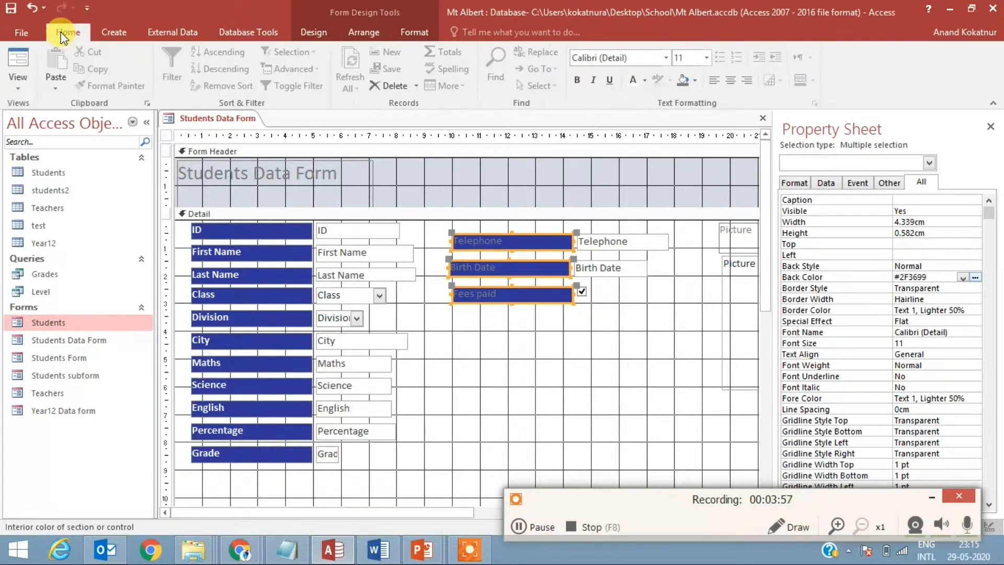
left_click(577, 79)
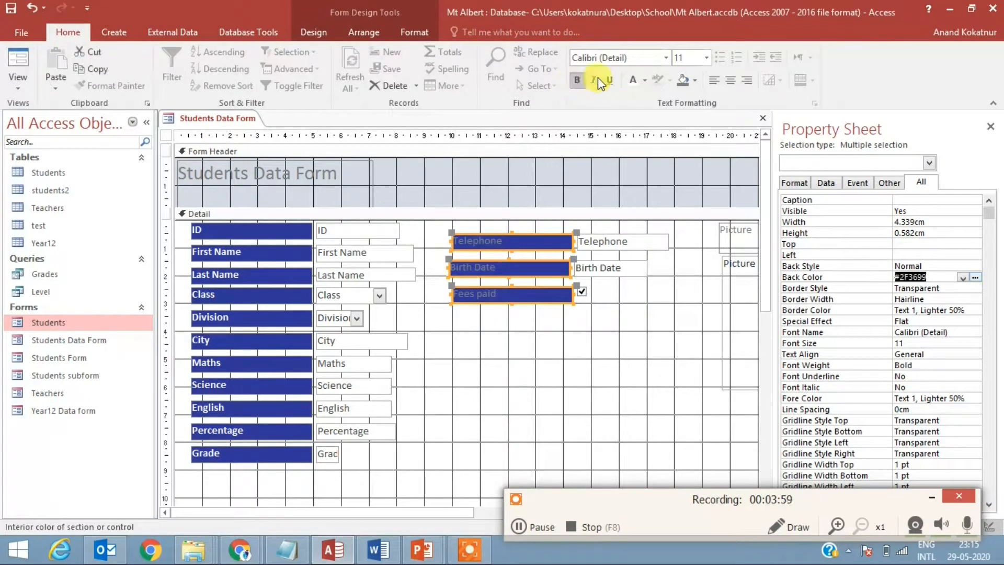
left_click(631, 79)
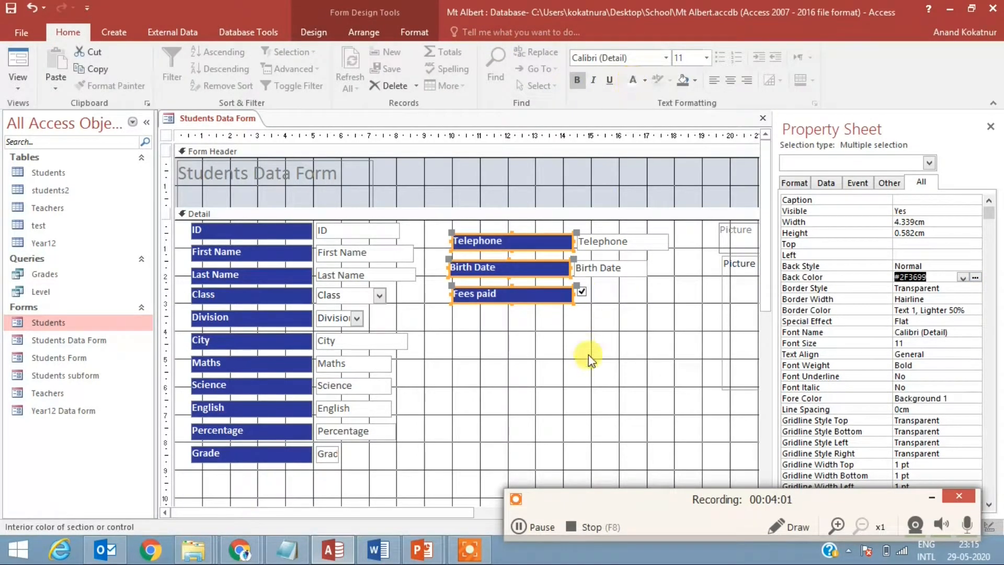
left_click(586, 382)
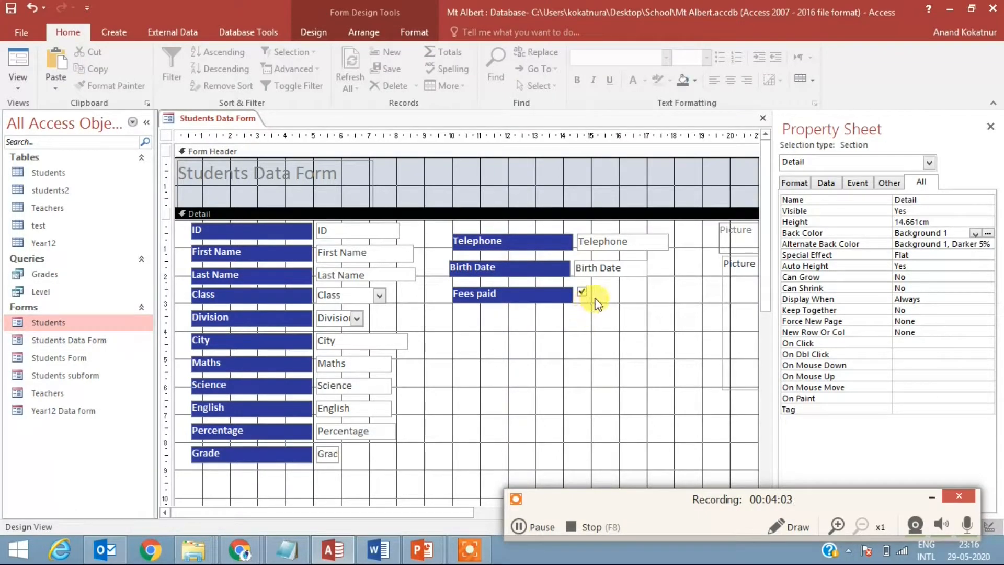
Step: Set the Back Color of the ID through Grade fields to light pink #F9EDED
left_click_drag(390, 469, 343, 227)
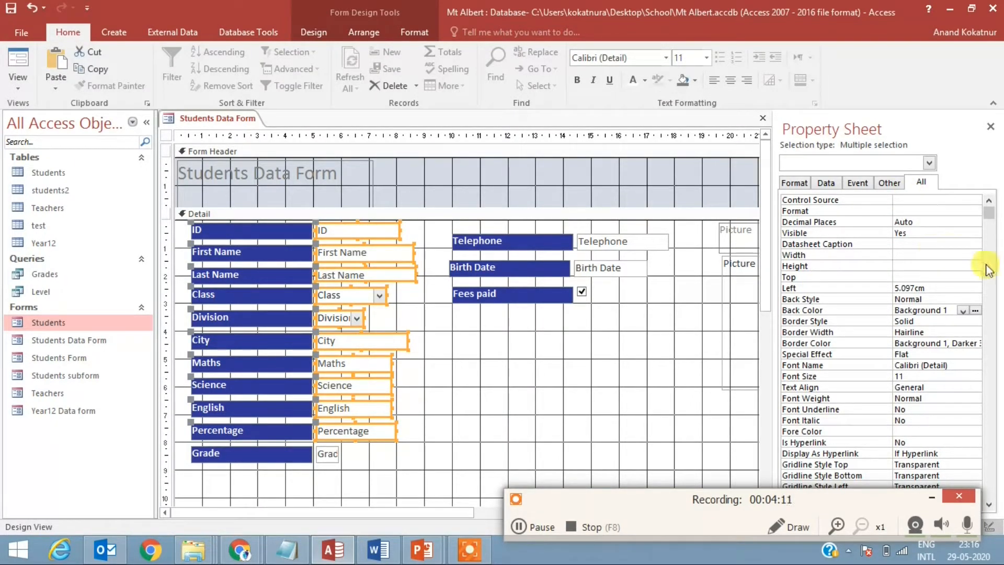
left_click(976, 310)
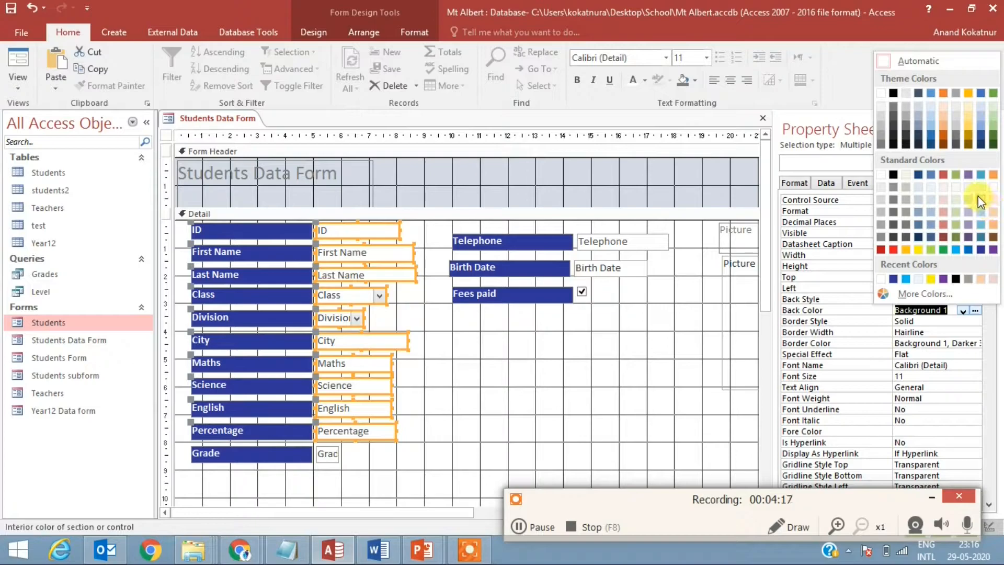
left_click(945, 191)
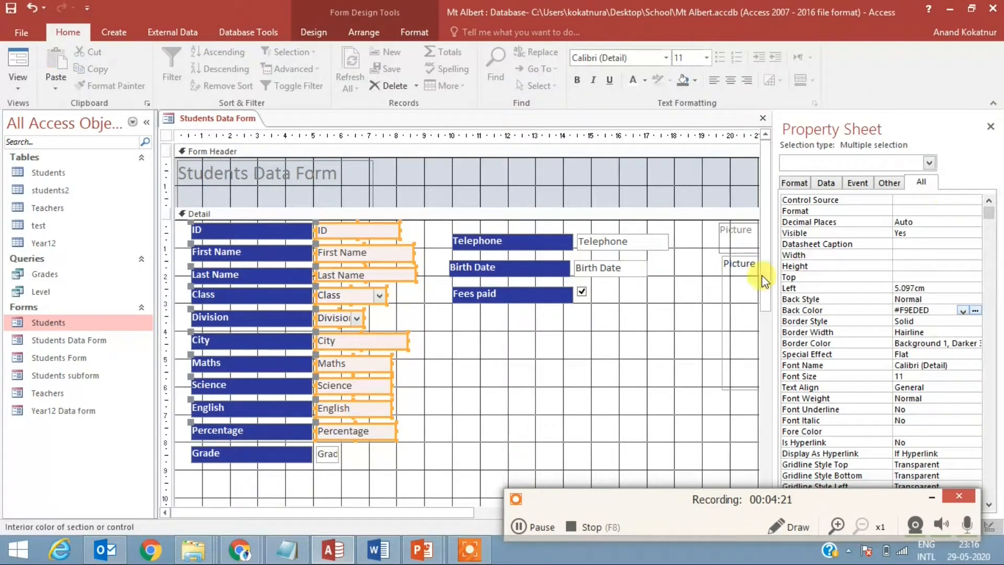
left_click(334, 451)
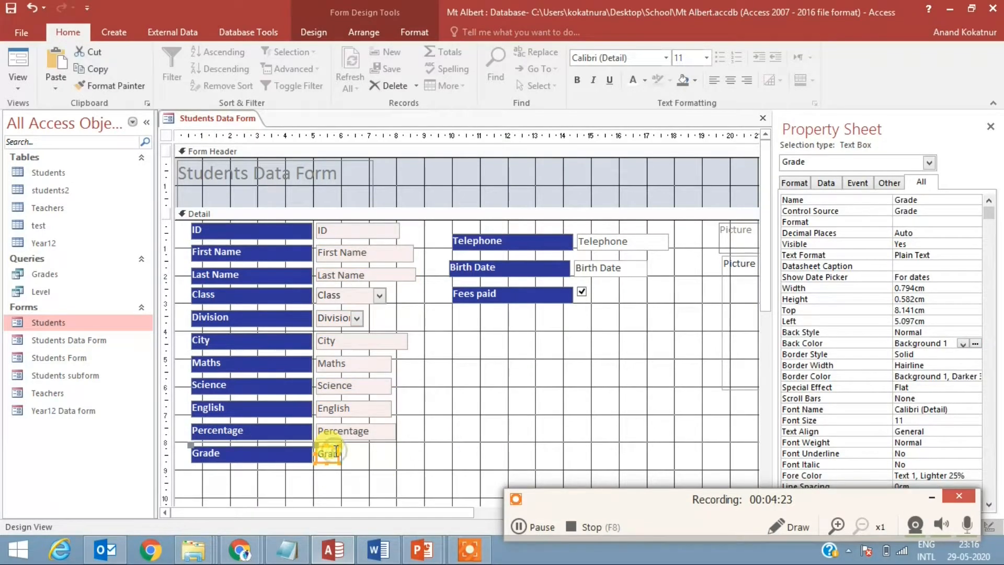
left_click(975, 343)
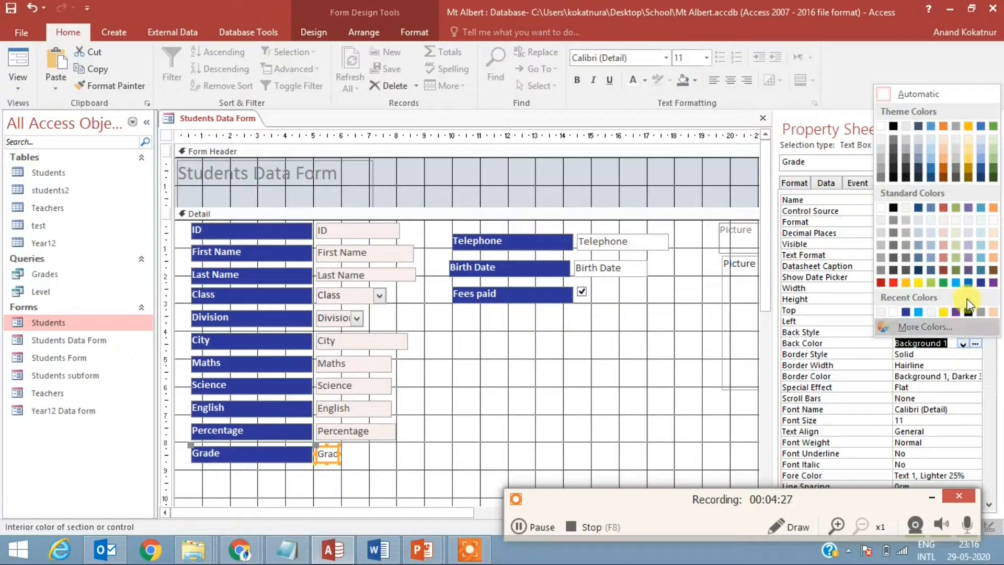
left_click(943, 222)
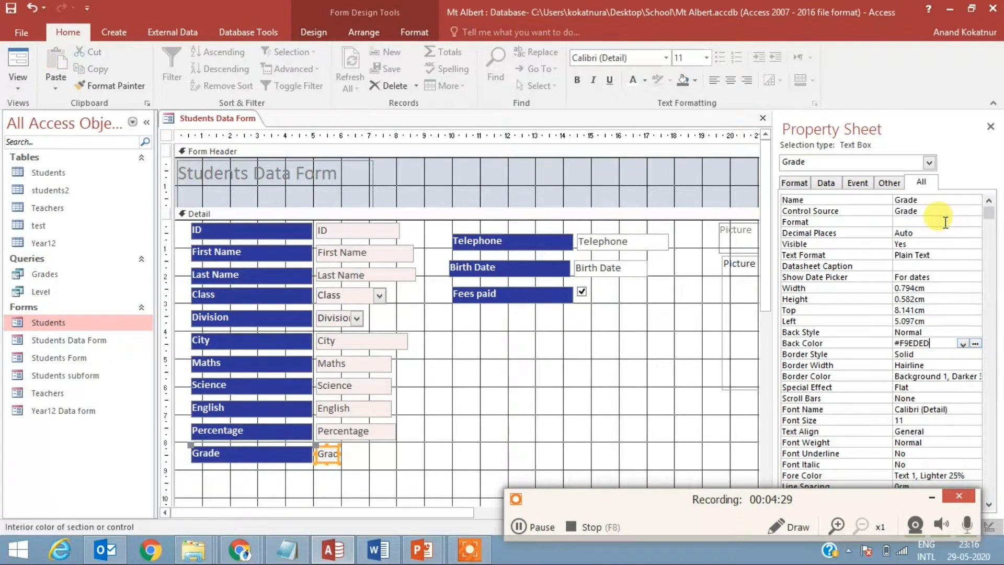
Step: Set the Back Color of the Telephone and Birth Date text boxes to light pink #F9EDED
left_click_drag(635, 358, 585, 240)
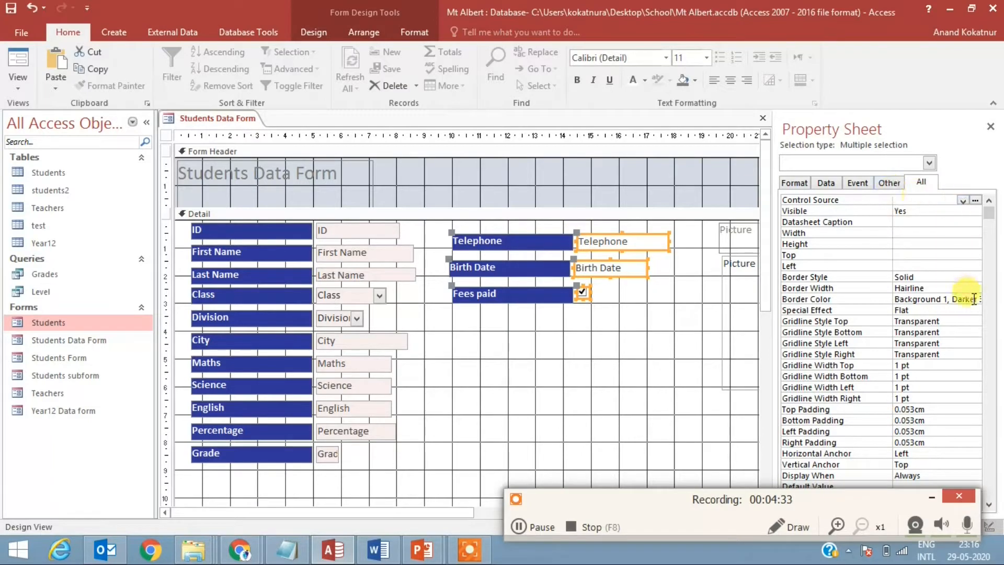
left_click(934, 299)
left_click_drag(656, 345, 594, 222)
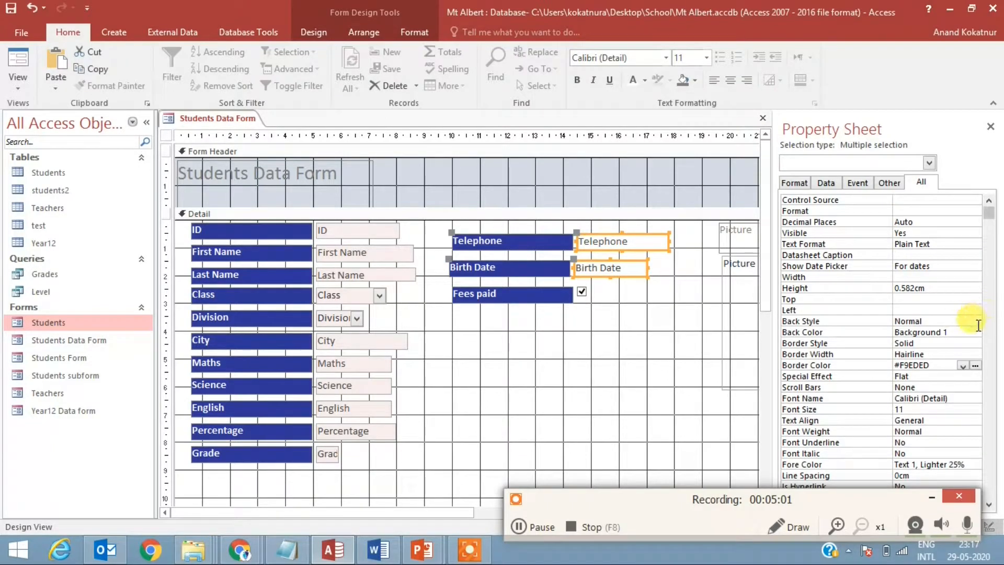
left_click(975, 331)
left_click(975, 332)
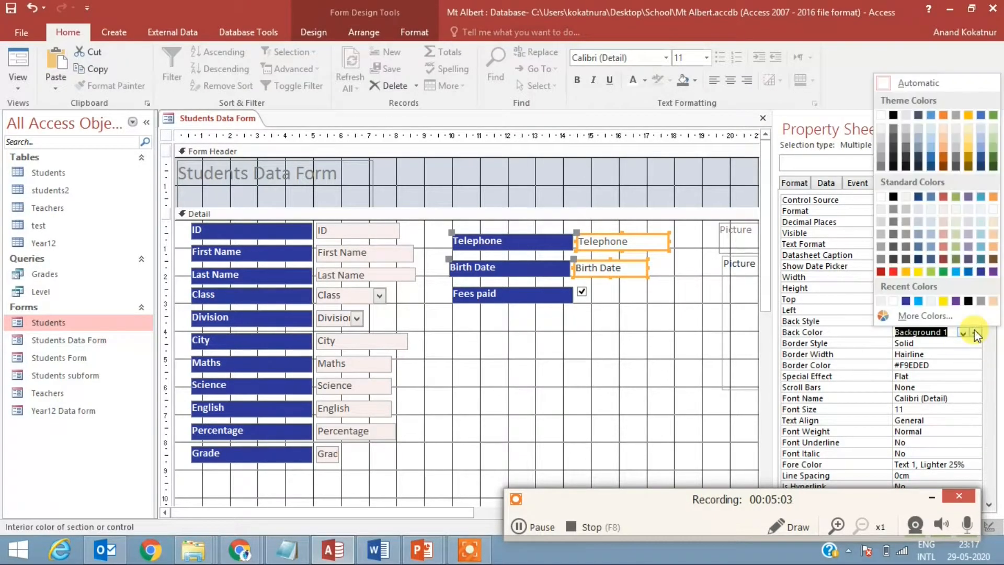
left_click(945, 206)
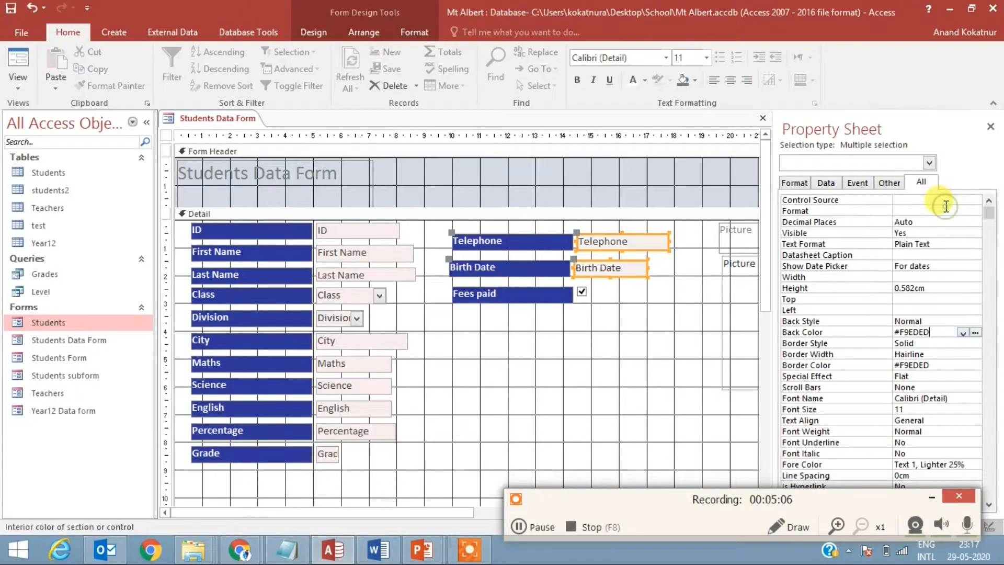
left_click(652, 421)
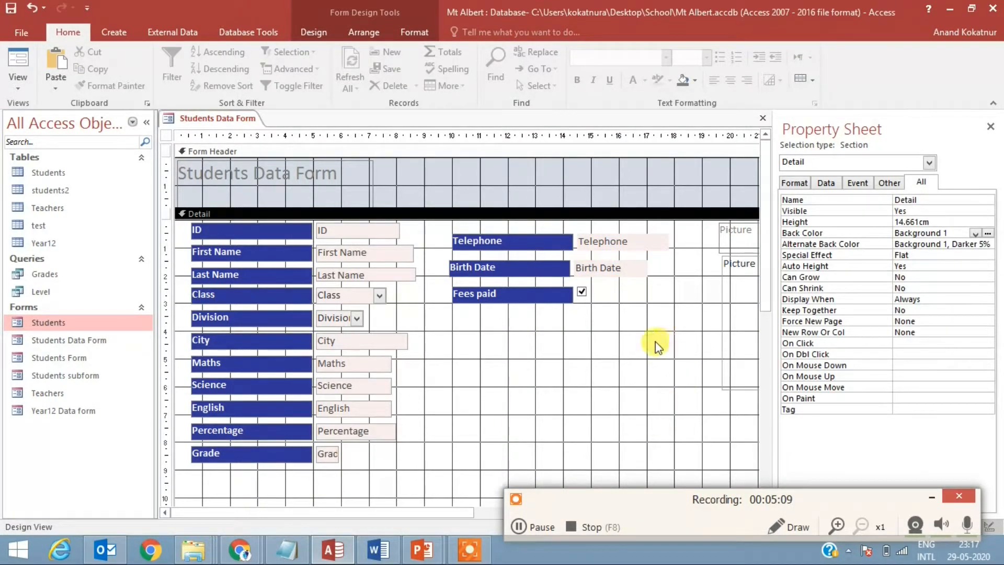
Step: Set the Border Width of the Telephone and Birth Date text boxes to 1 pt and change their Border Color to a darker shade
left_click_drag(656, 344, 611, 237)
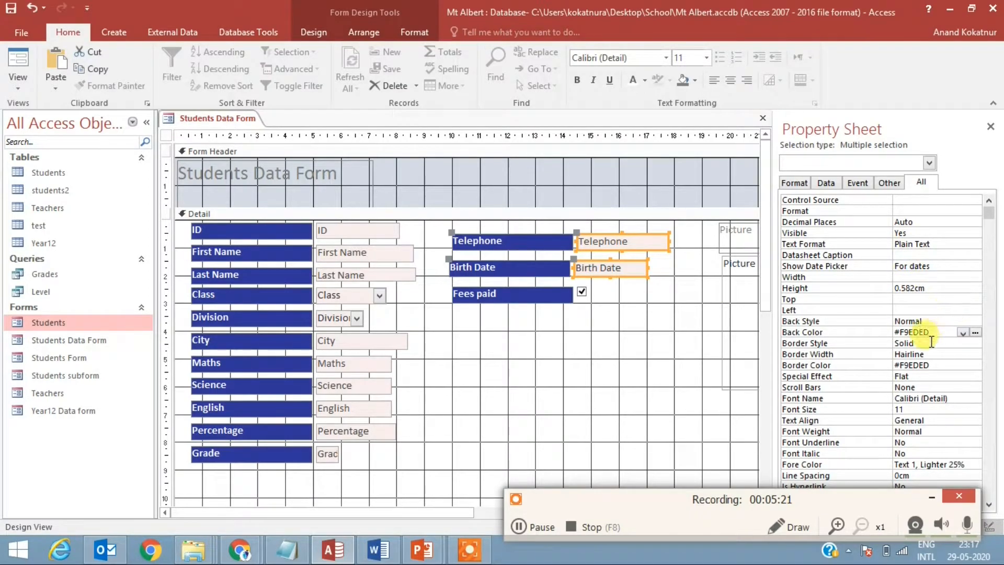
left_click(942, 355)
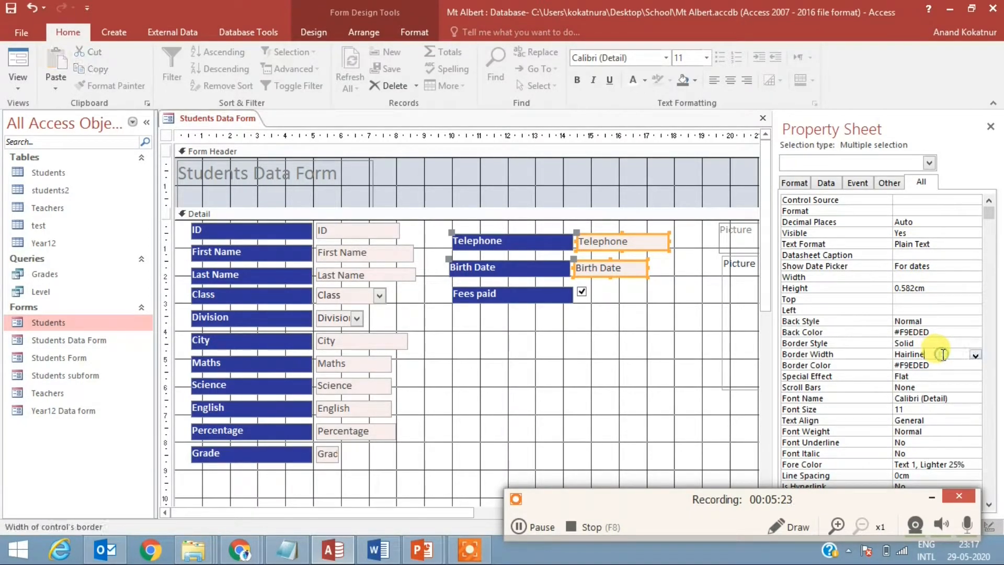
left_click(975, 356)
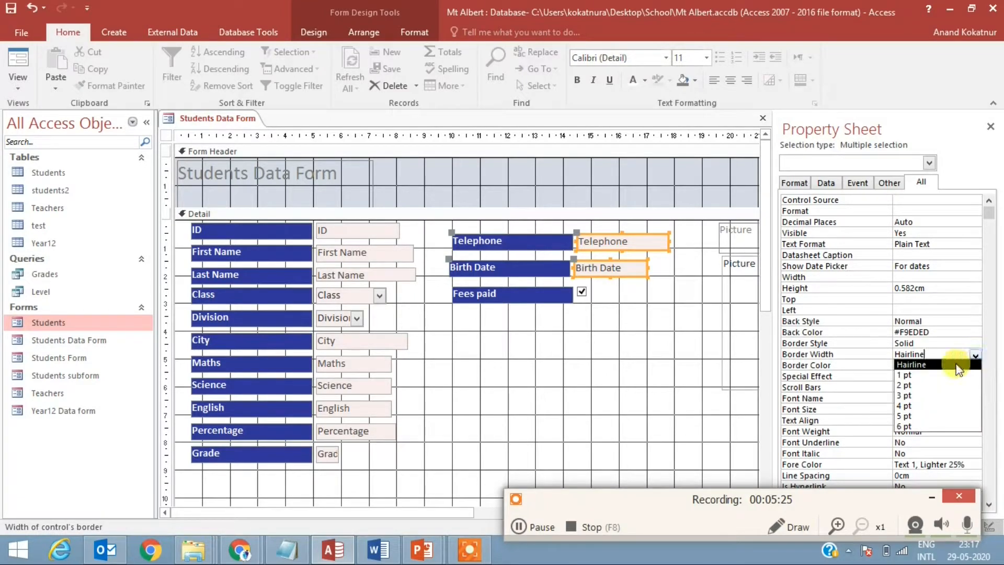
left_click(922, 375)
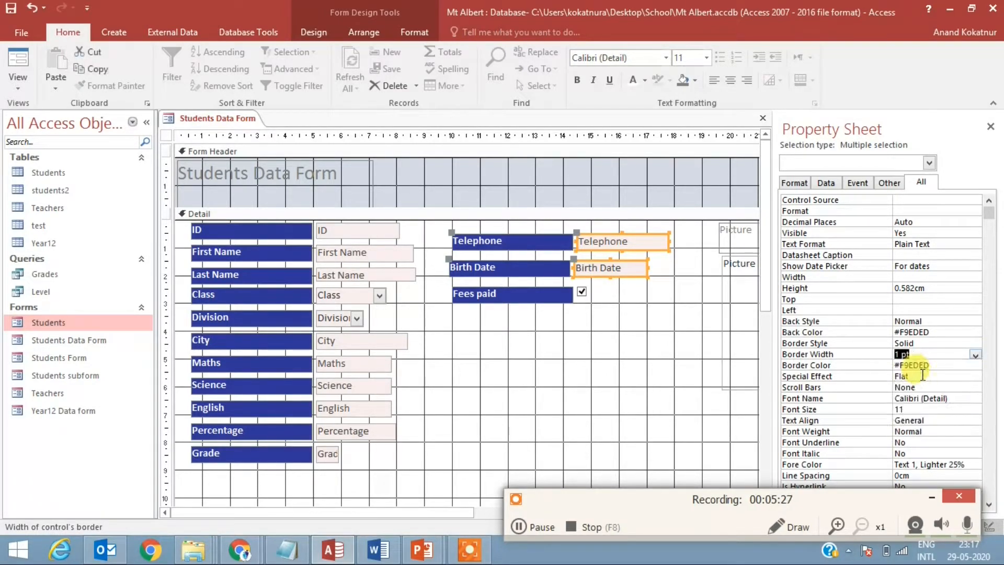
left_click(948, 365)
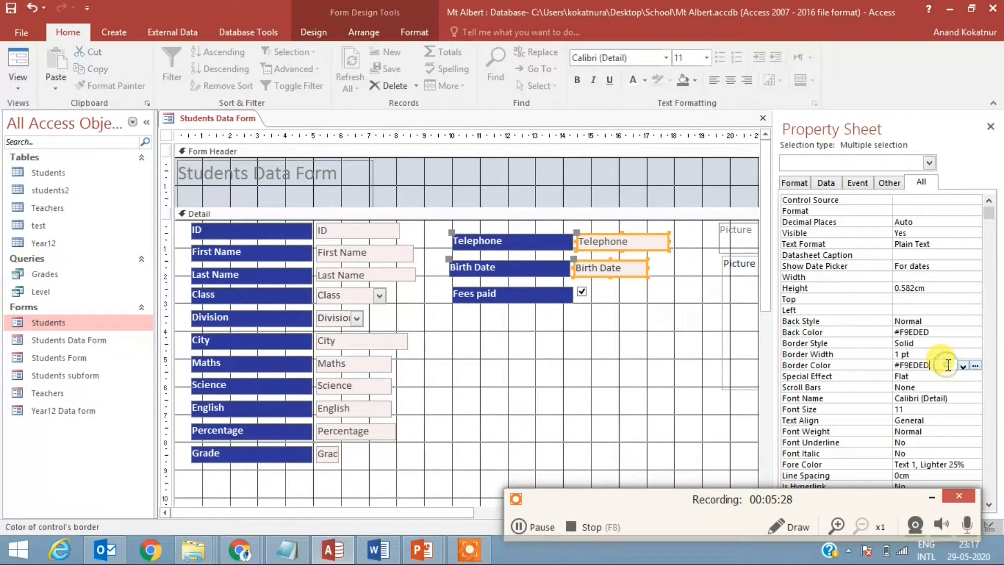
left_click(974, 366)
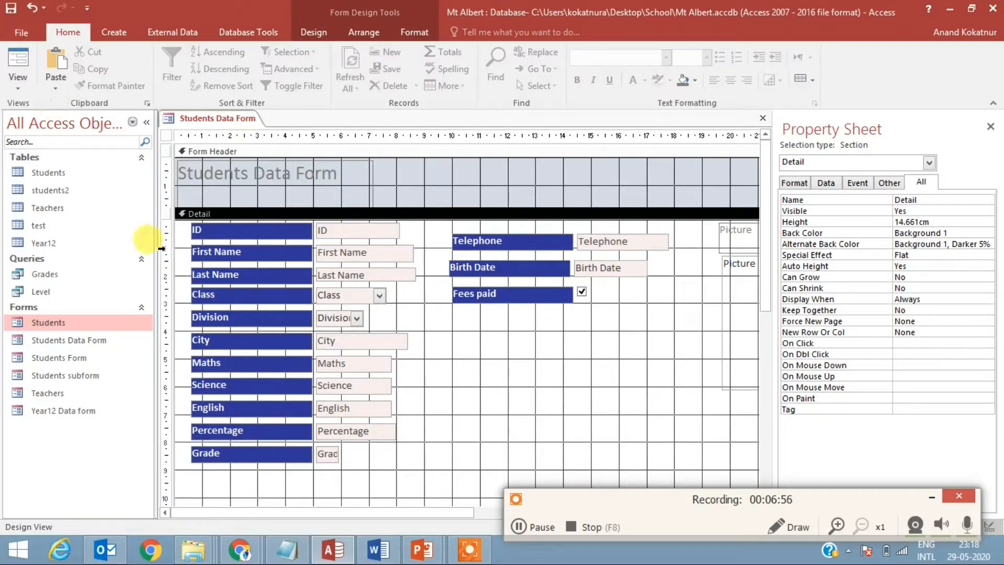
Step: Narrow the navigation pane and show the Students Data Form in Form View
left_click_drag(156, 248, 92, 239)
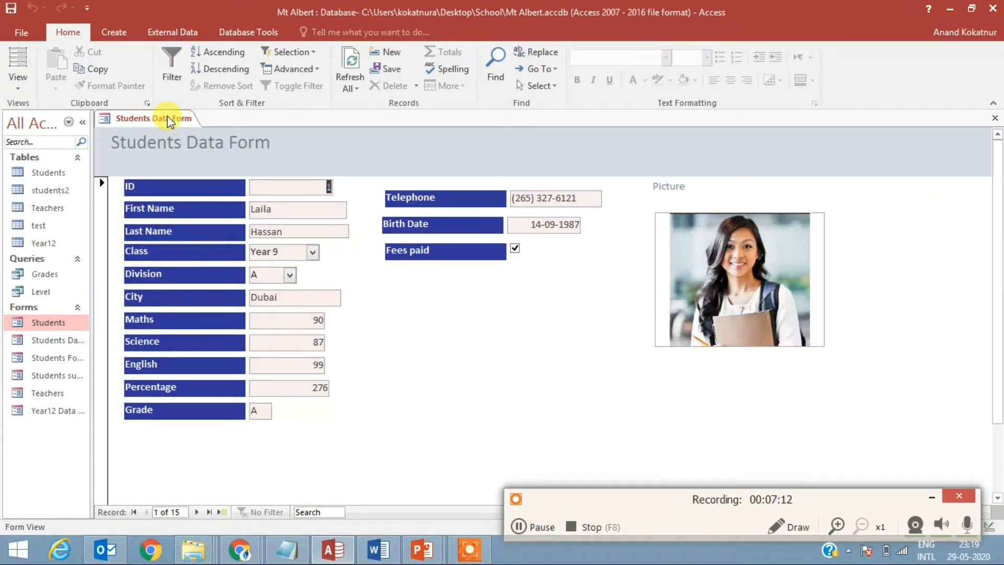
right_click(167, 116)
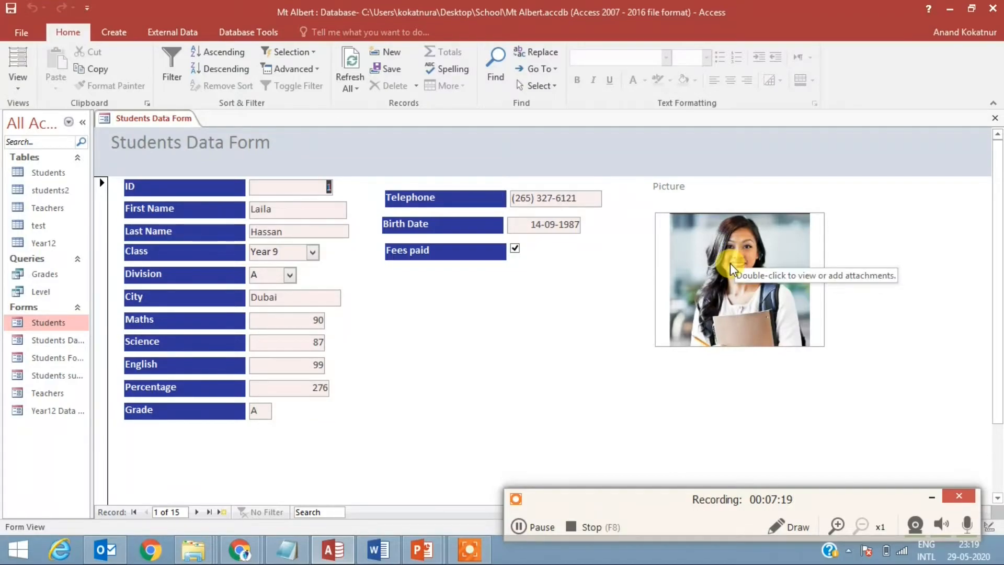
Step: Add the student1 image from the School folder to the Picture attachments of the record with ID 1
right_click(732, 270)
left_click(792, 492)
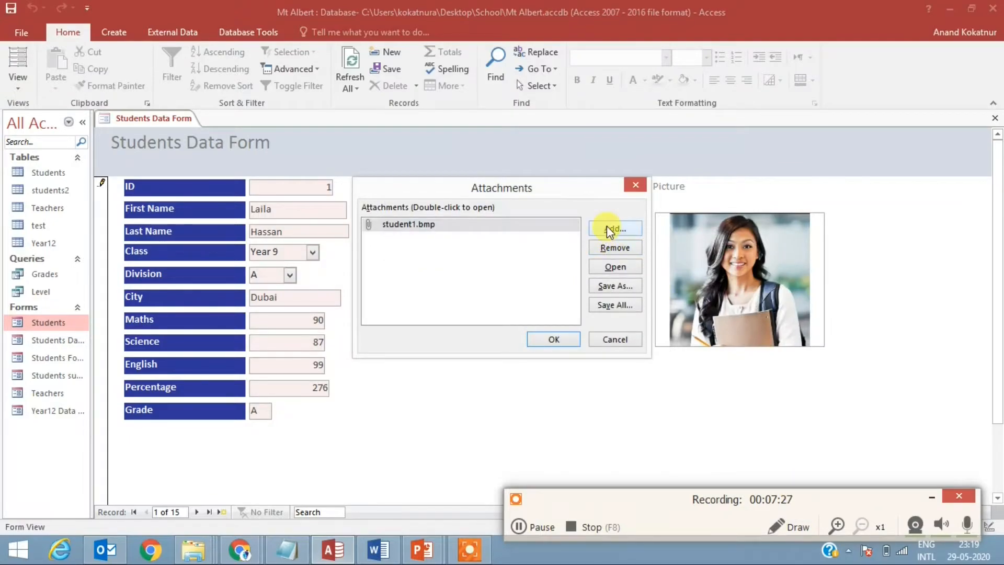
left_click(608, 229)
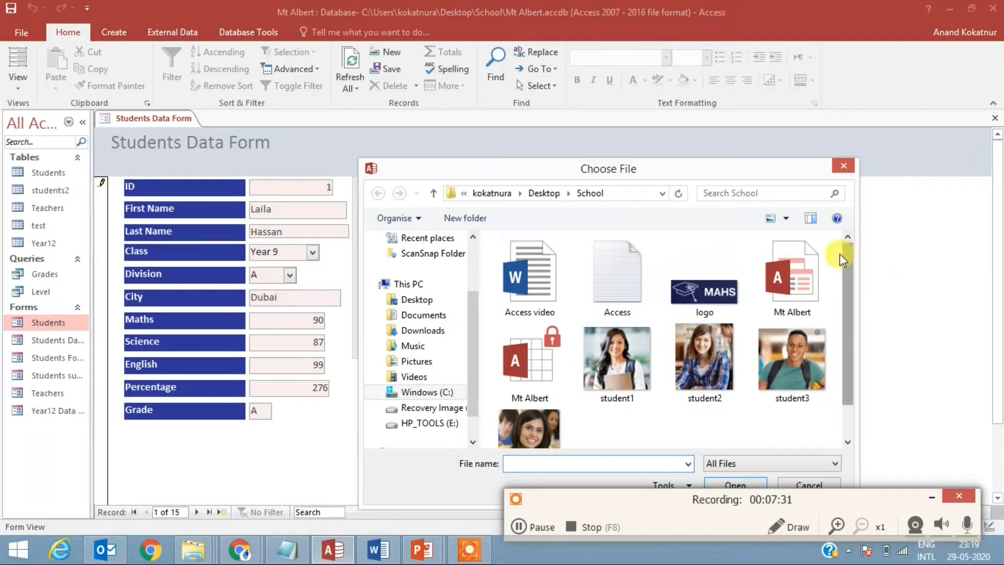
left_click_drag(849, 252, 850, 331)
left_click(612, 309)
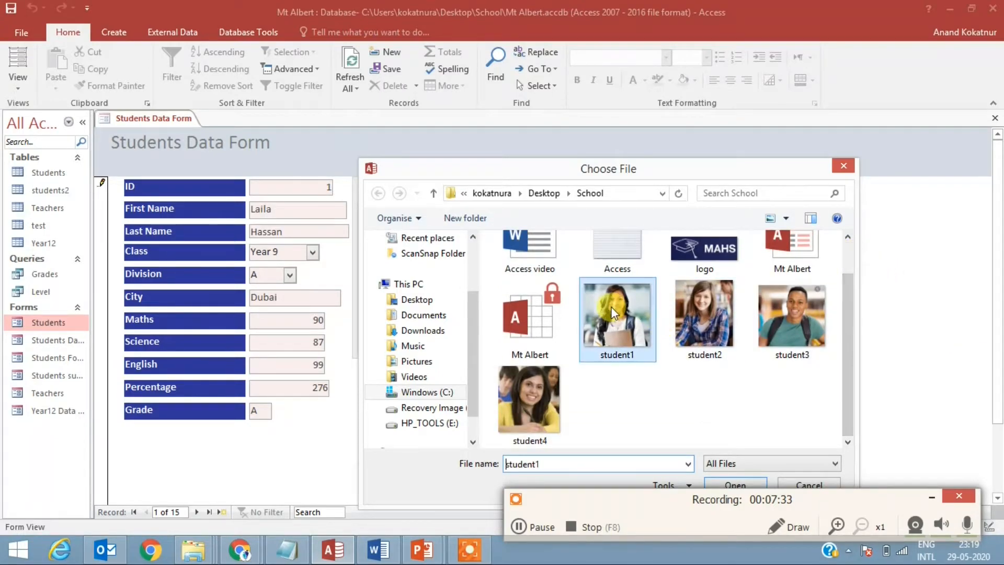
left_click(755, 485)
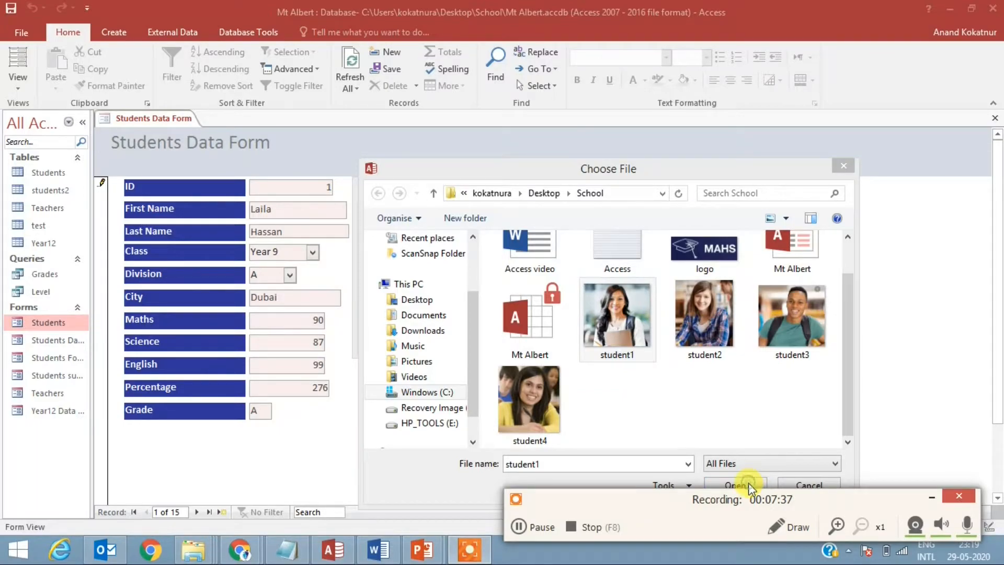
left_click_drag(850, 420, 851, 500)
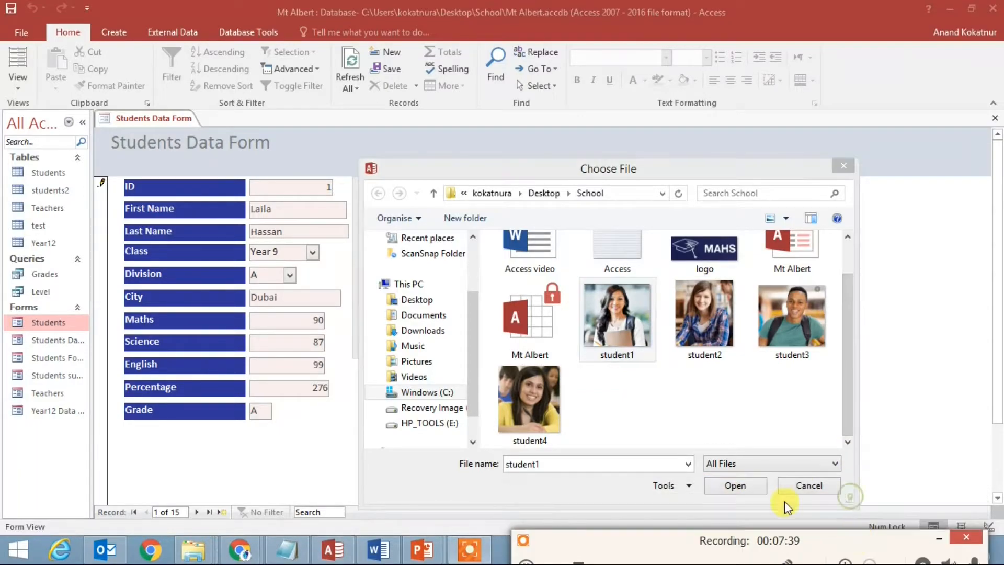
left_click(730, 483)
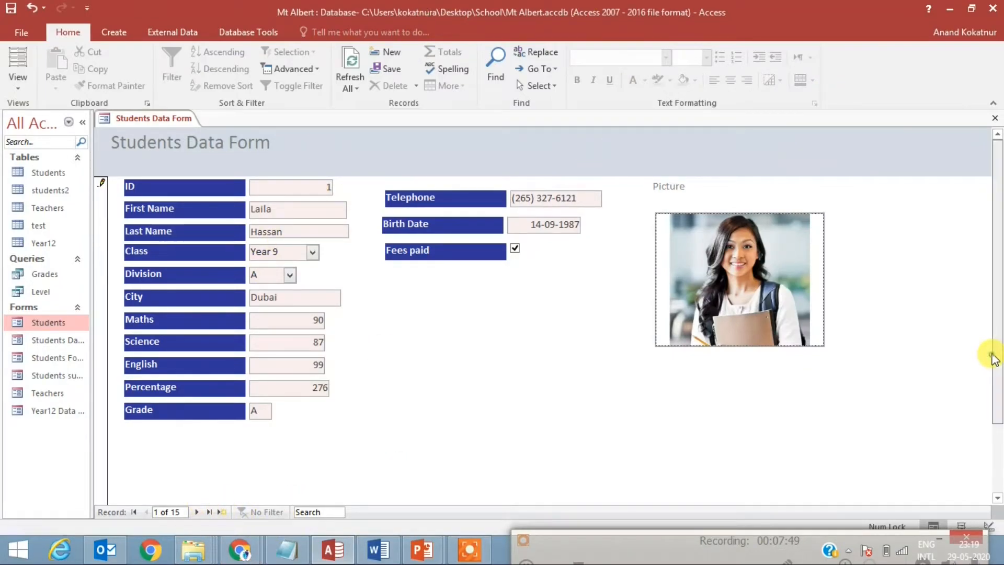
Step: Browse forward through the student records to the fourth one and back to the third to check their pictures
left_click(198, 510)
left_click(198, 510)
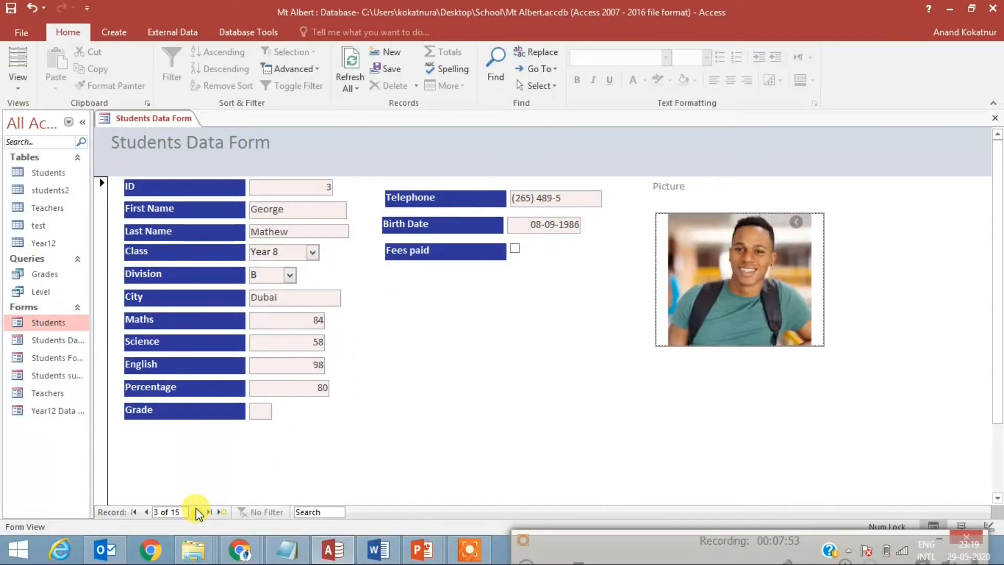
left_click(198, 511)
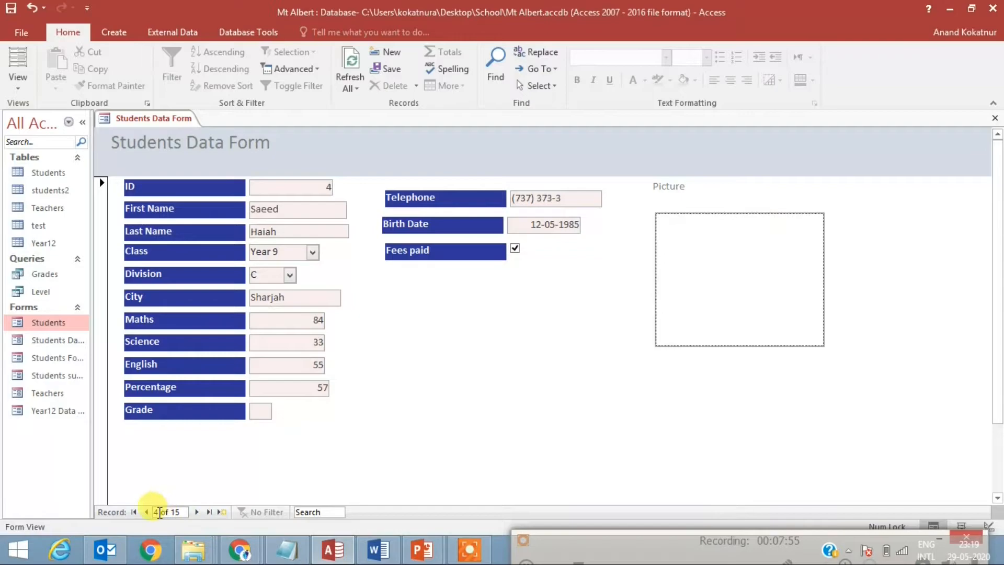
left_click(145, 512)
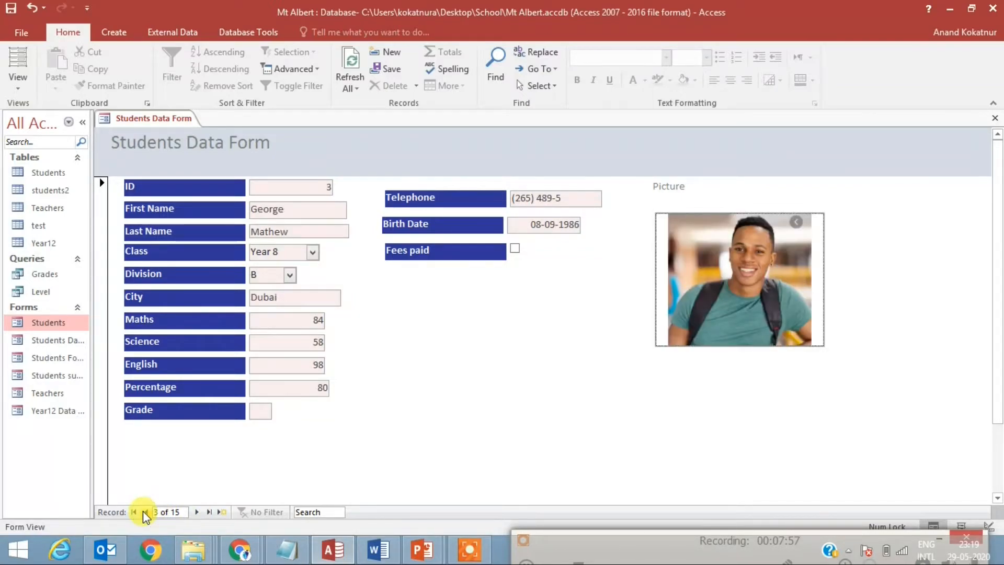
Step: Browse back to the first student record to check its picture, and switch the Students Data Form to Design View
left_click(145, 512)
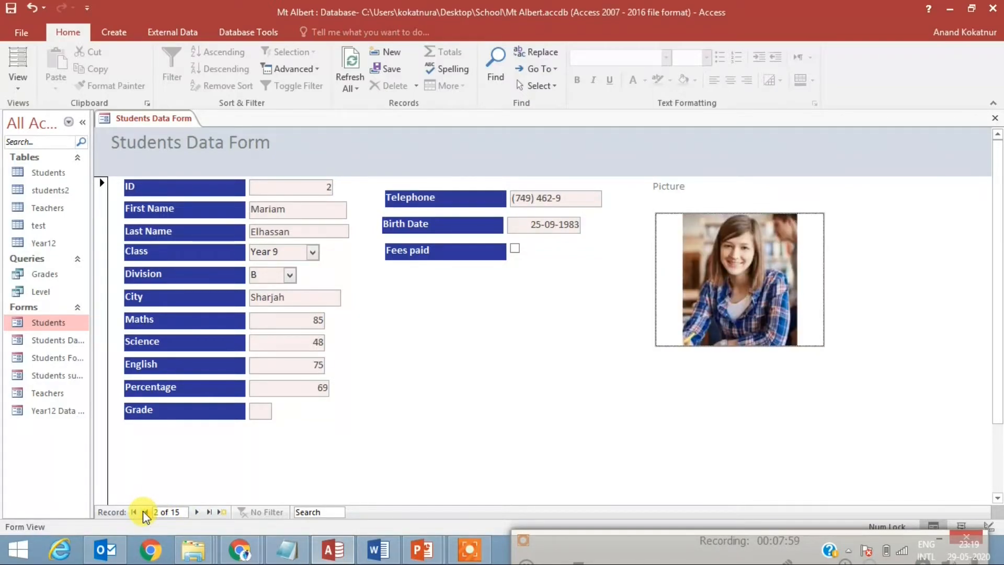
left_click(144, 512)
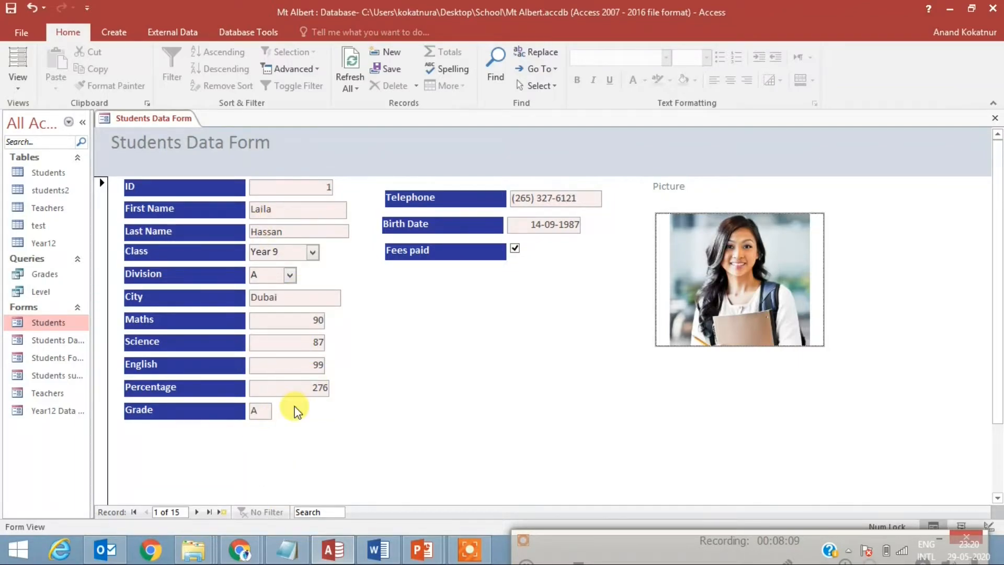
right_click(135, 119)
left_click(160, 213)
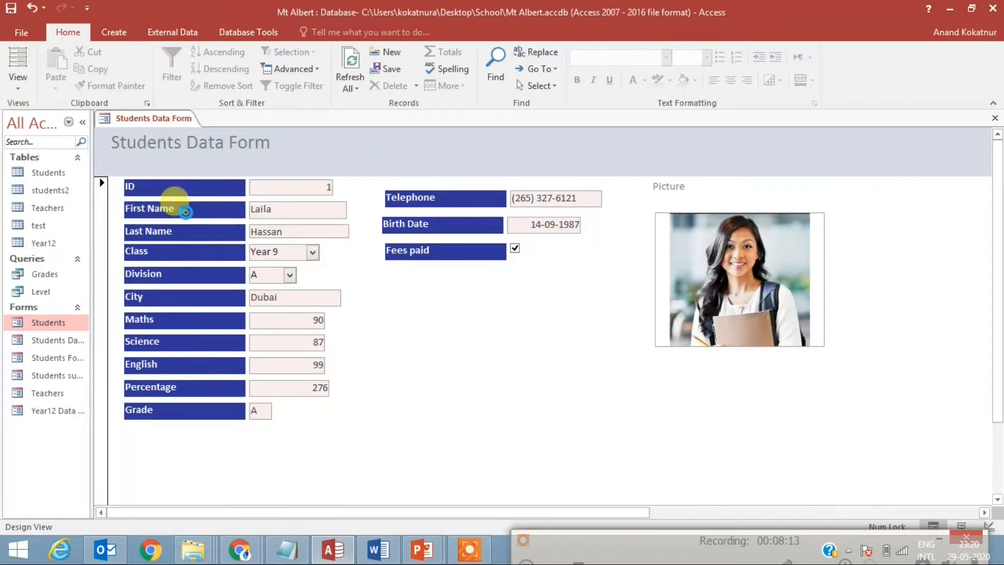
Step: Left-align the text of the ID to Grade fields and of Telephone and Birth Date, and check the form in Form View
left_click_drag(349, 477, 266, 223)
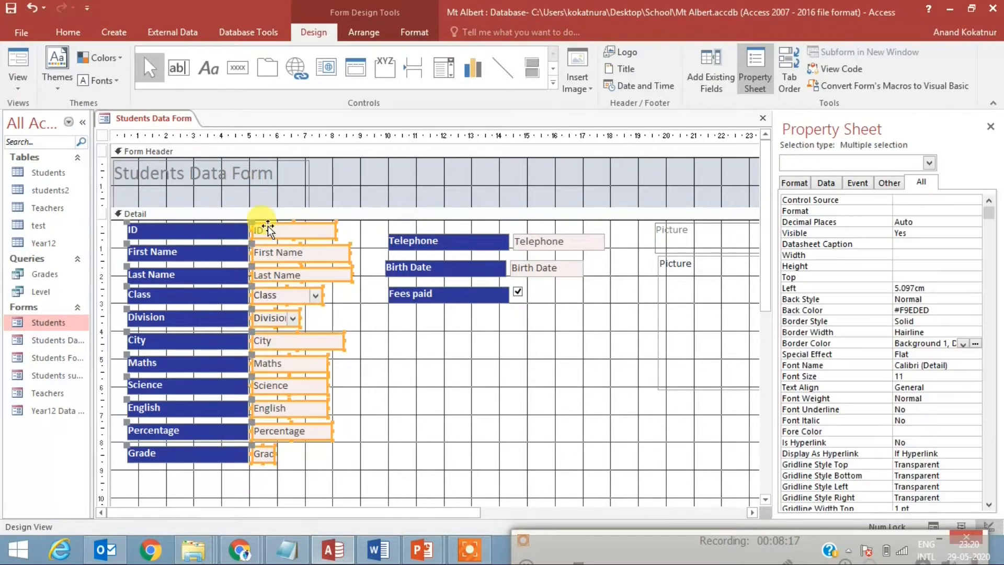
left_click(74, 33)
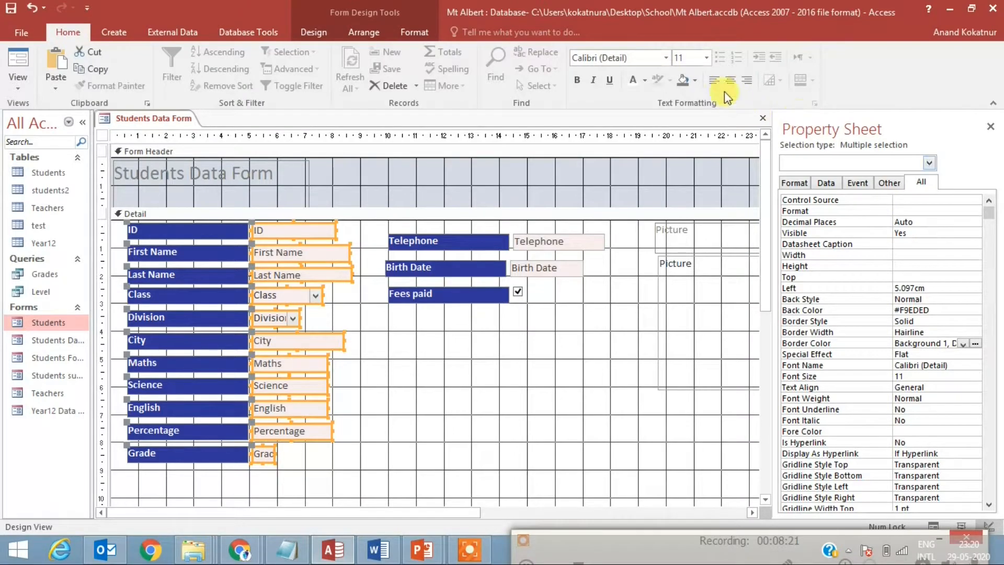
left_click(715, 82)
left_click_drag(567, 337, 536, 224)
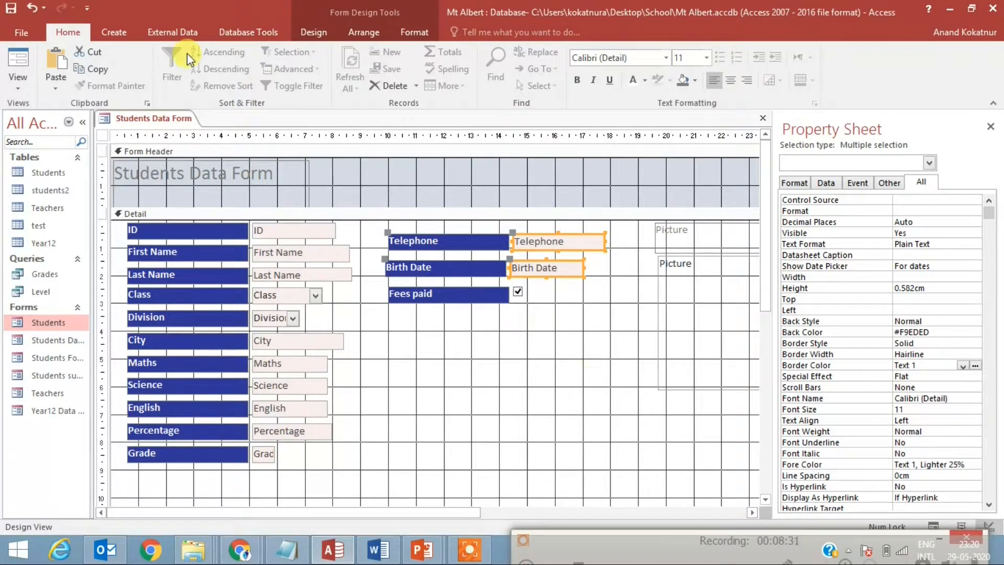
right_click(153, 121)
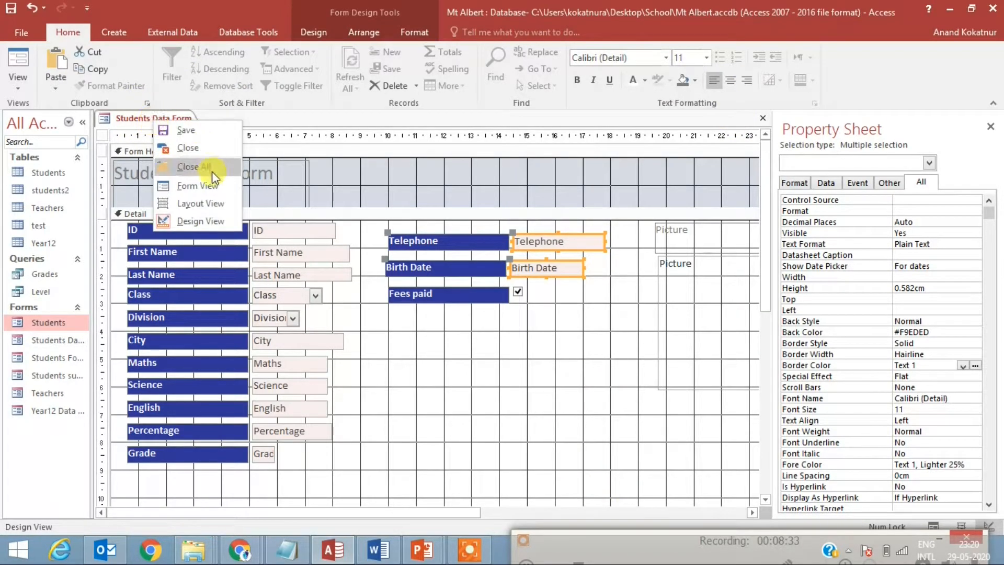
left_click(214, 193)
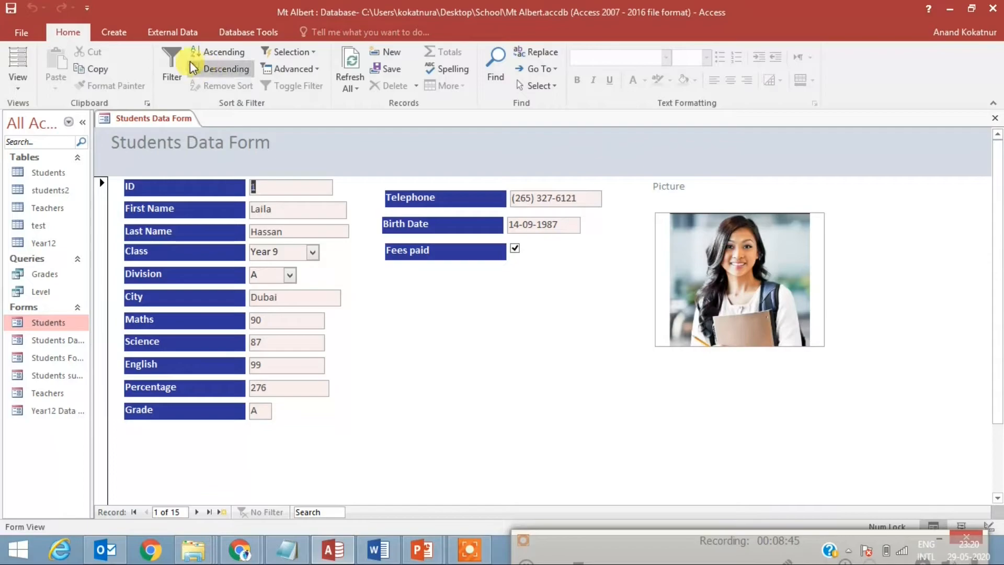
Step: Return the form to Design View and change the header title to "Mt ALbert High School"
right_click(150, 116)
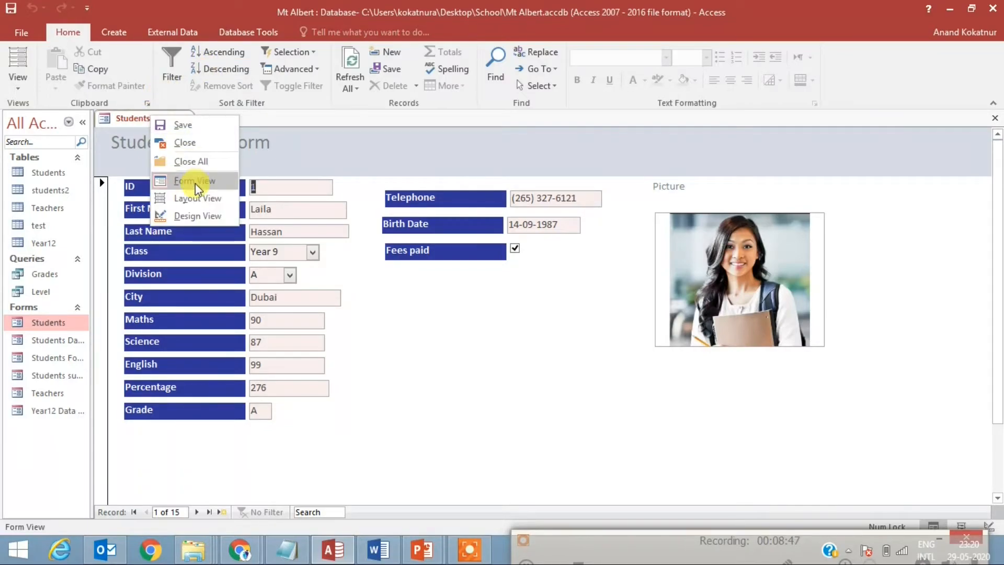
left_click(205, 216)
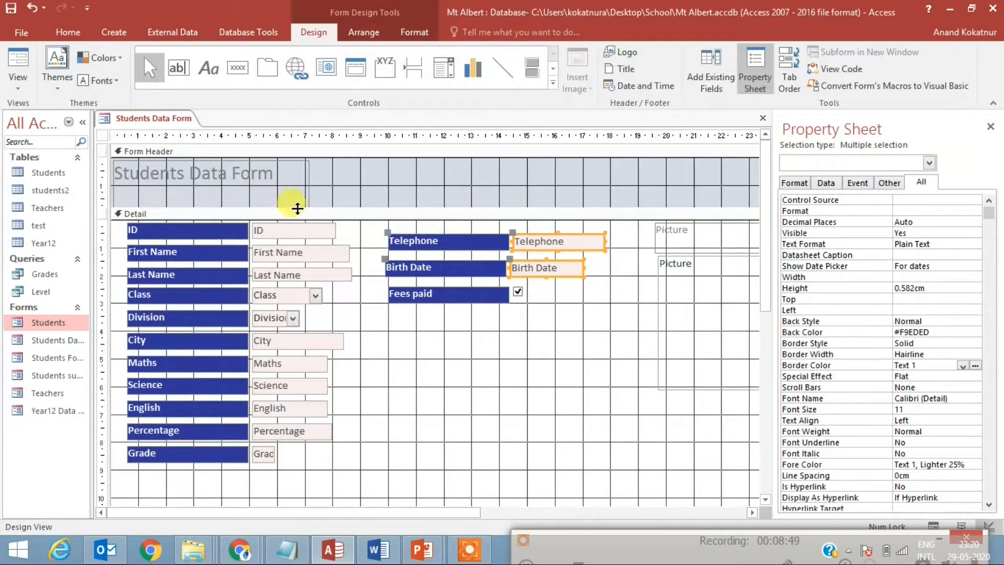
left_click(295, 175)
left_click(275, 175)
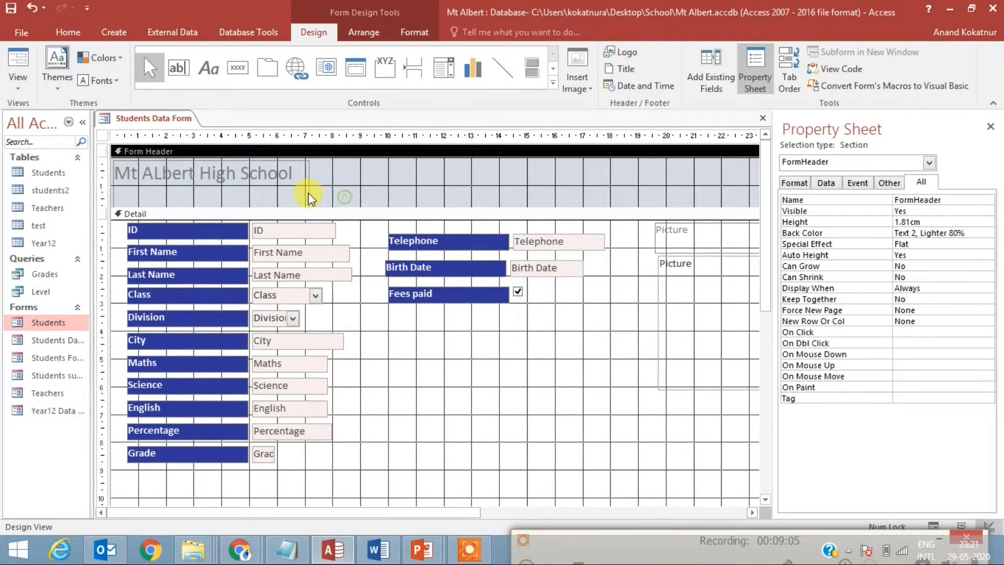
Step: Set the header title's font size to 48 and widen its label to about 16.6 cm
left_click(291, 192)
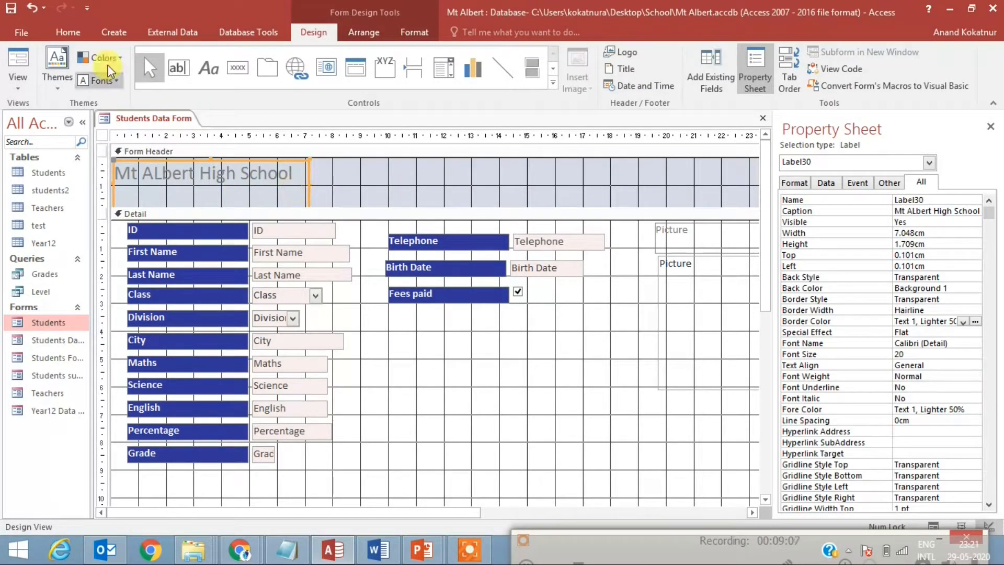
left_click(68, 32)
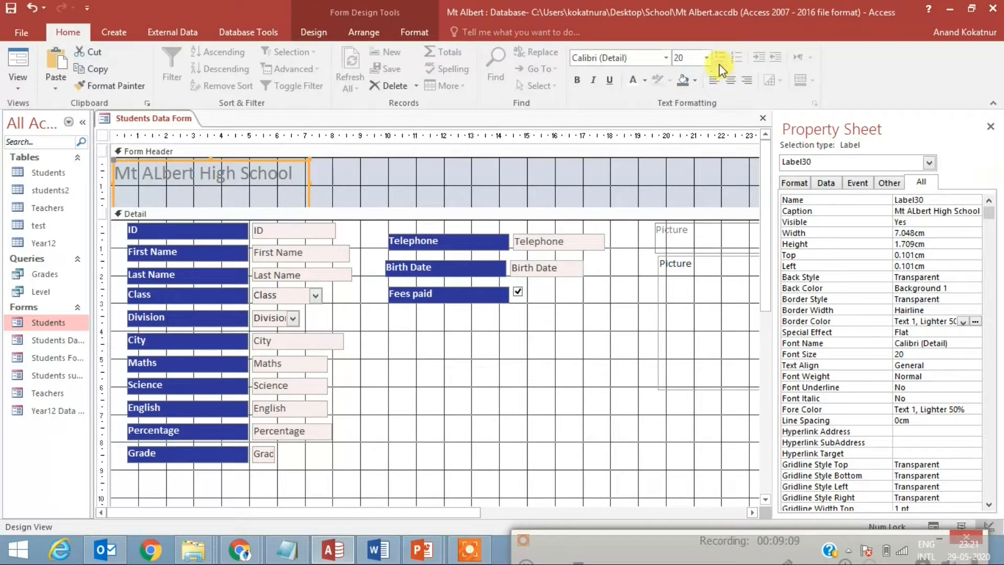
left_click(708, 57)
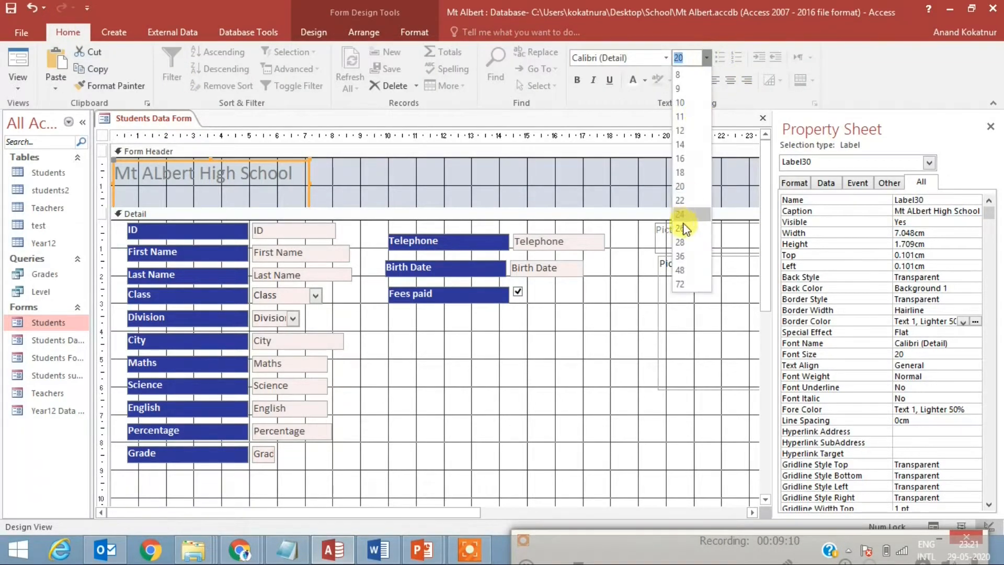
left_click(674, 269)
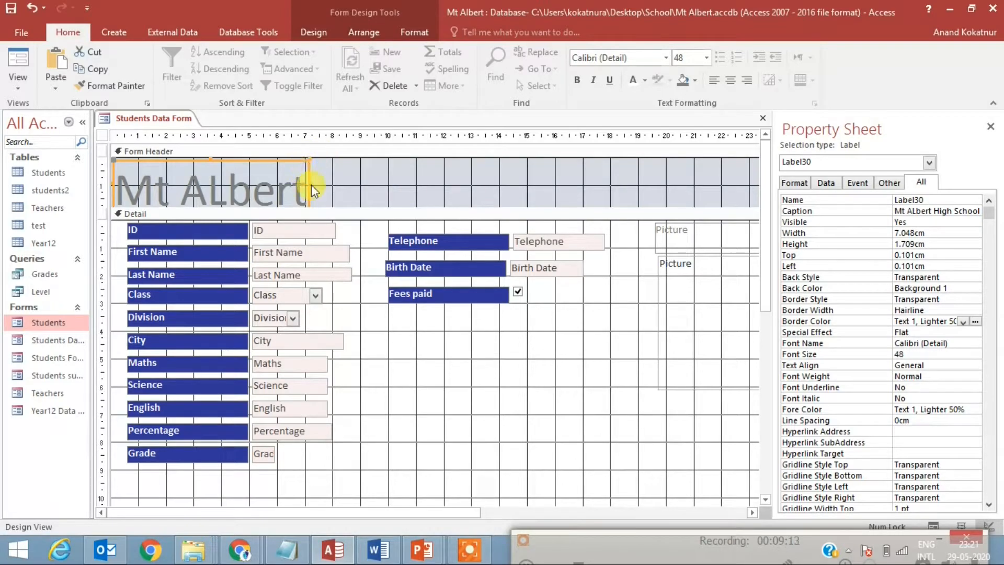
left_click_drag(311, 184, 577, 219)
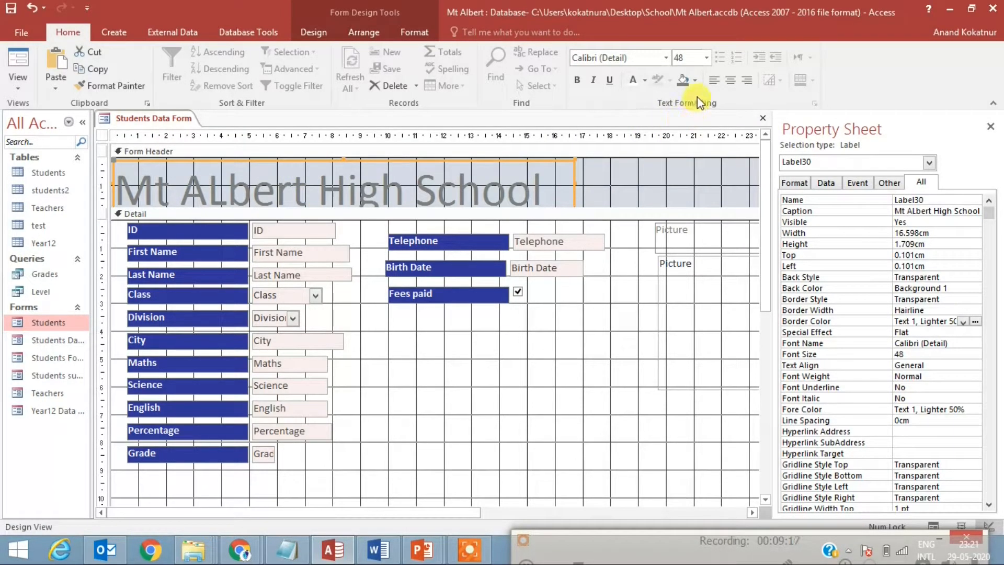
Step: Give the header title label a dark blue background (#2F3699) with white, bold text
left_click(695, 80)
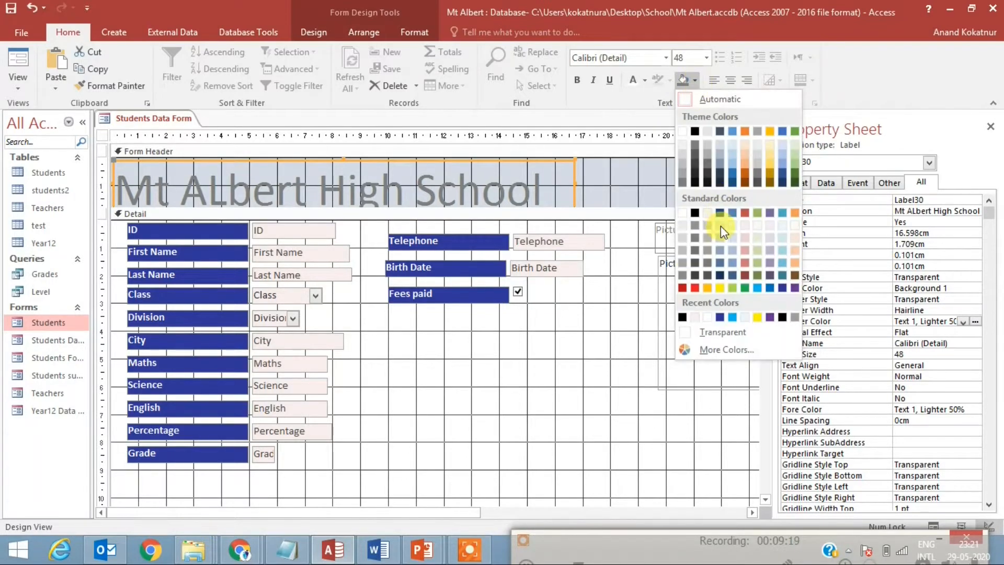
left_click(781, 287)
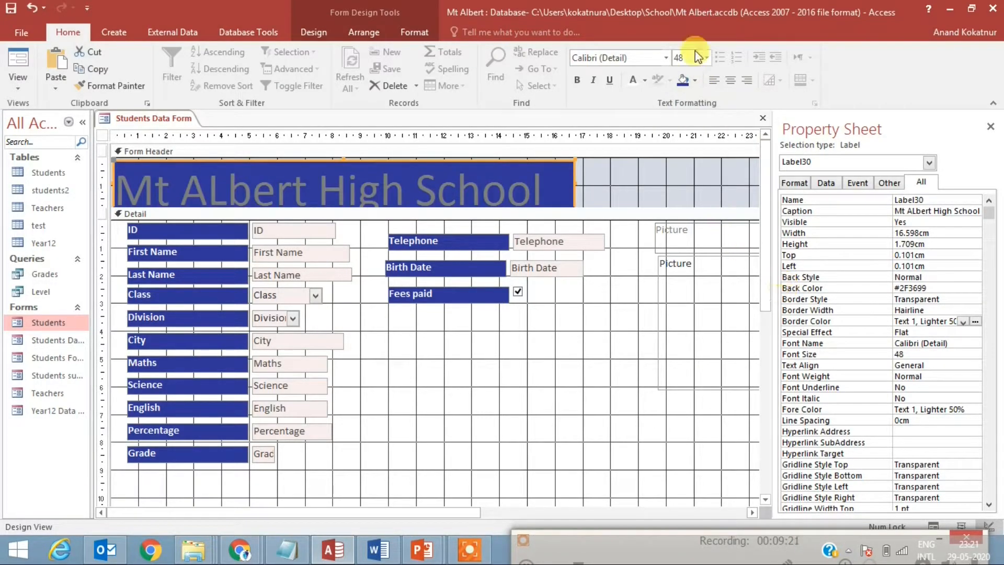
left_click(634, 80)
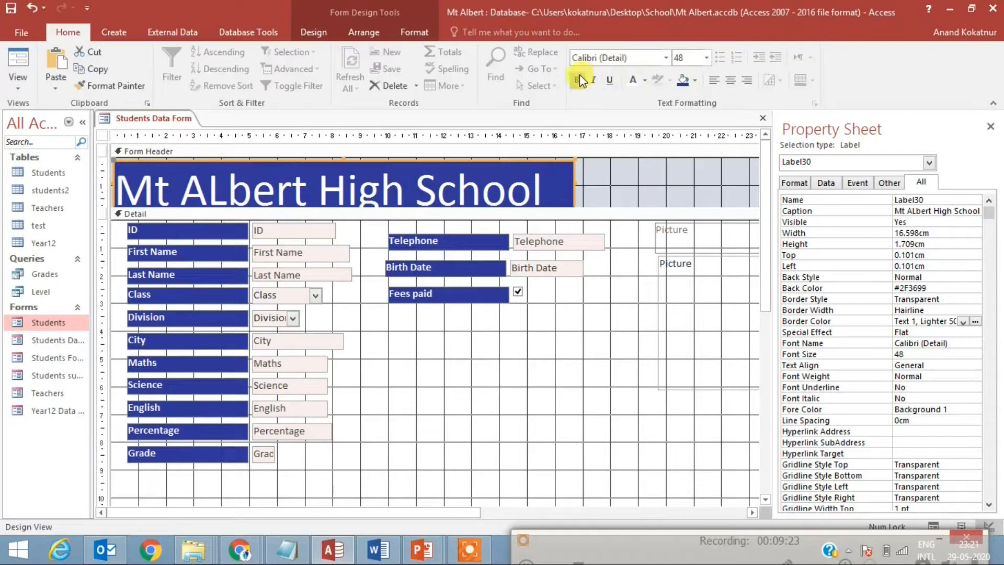
left_click(578, 78)
Step: Make the Form Header section taller to give the enlarged school title more room
left_click(603, 215)
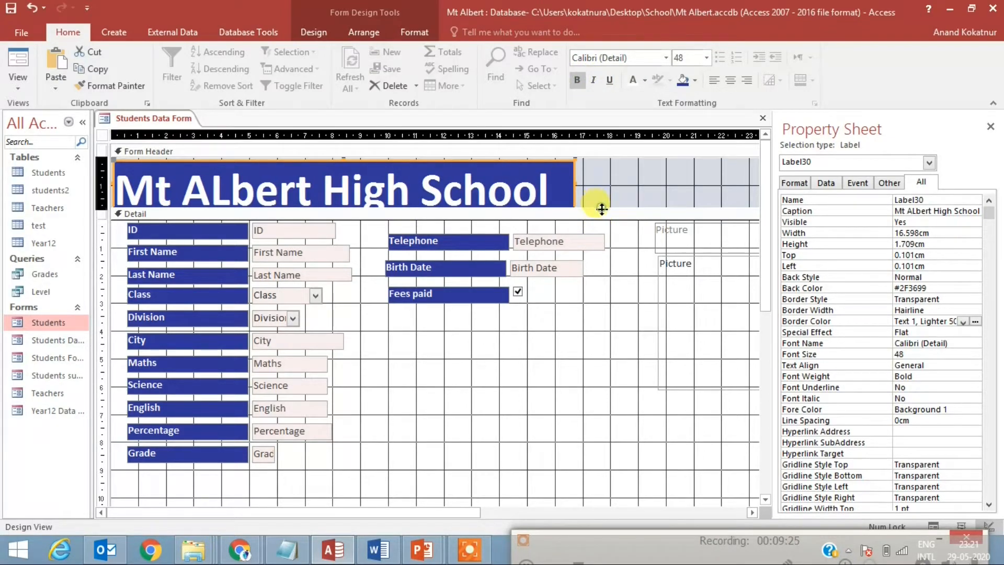
left_click_drag(603, 214, 603, 226)
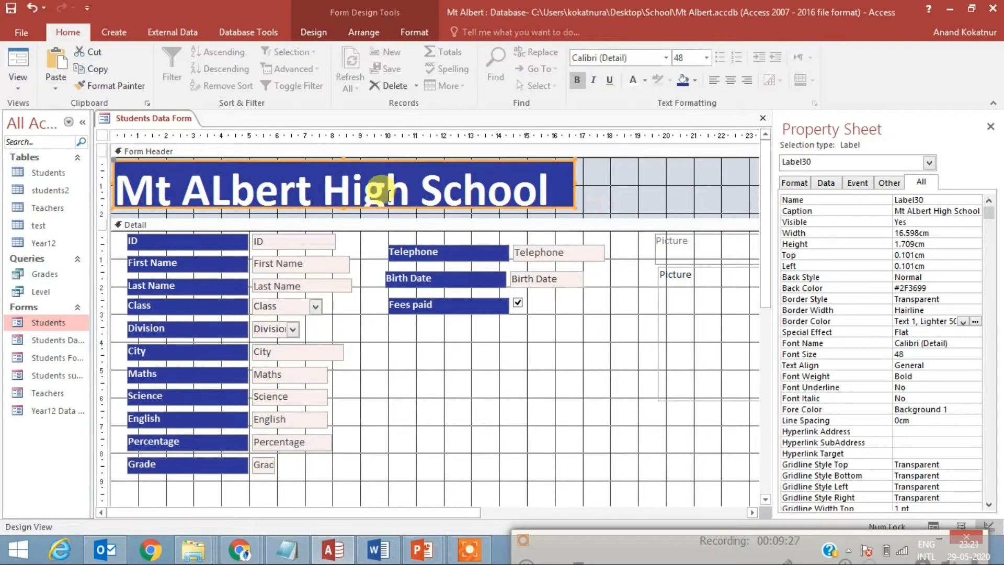
left_click(695, 199)
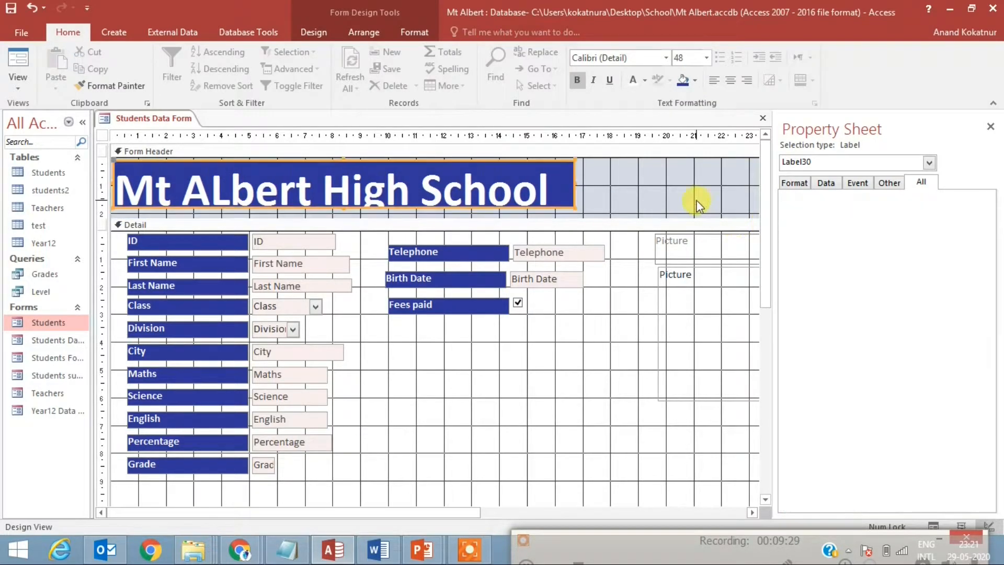
left_click(313, 202)
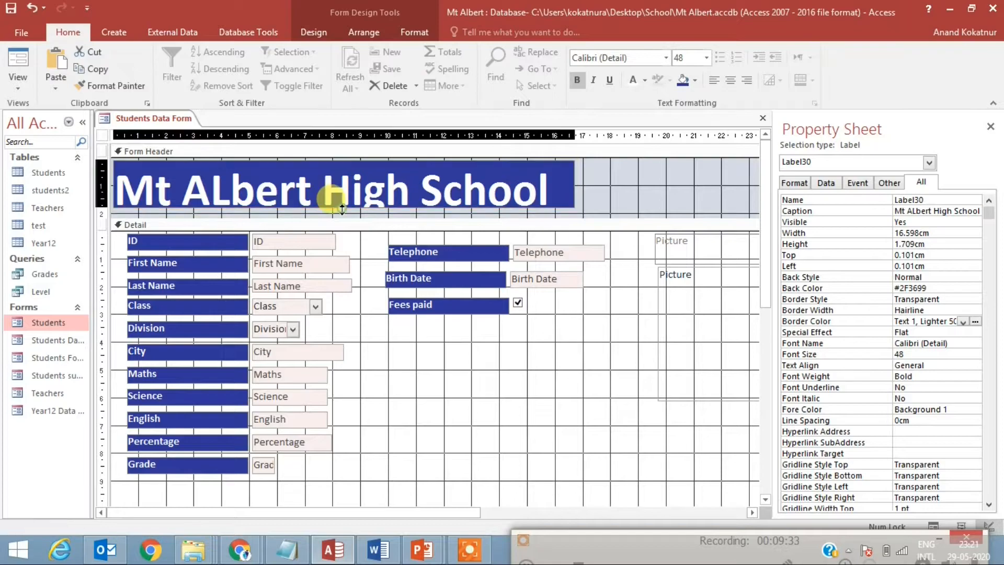
left_click(670, 202)
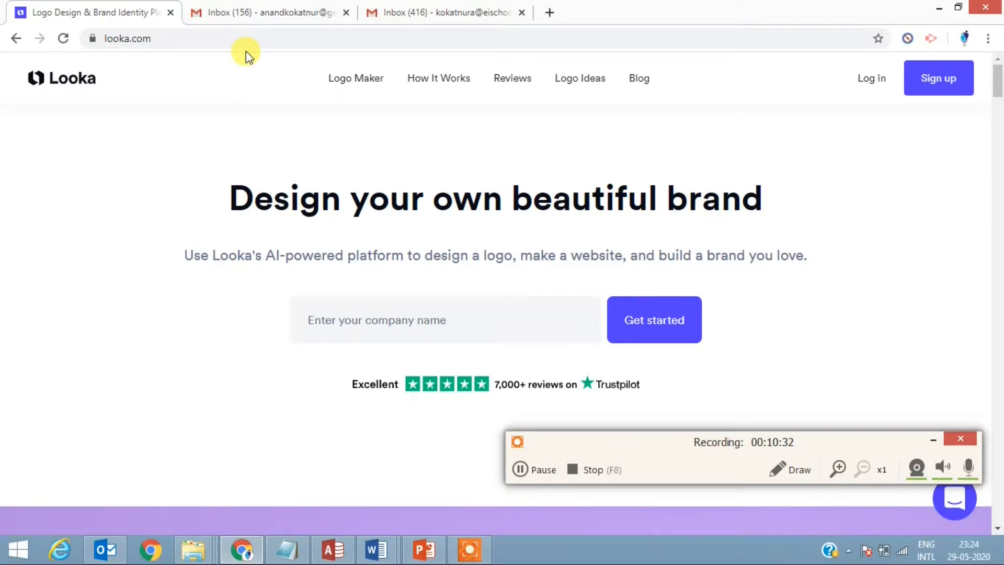
Step: On the Looka website in Chrome, start a new logo for the company name MAHS
left_click(476, 315)
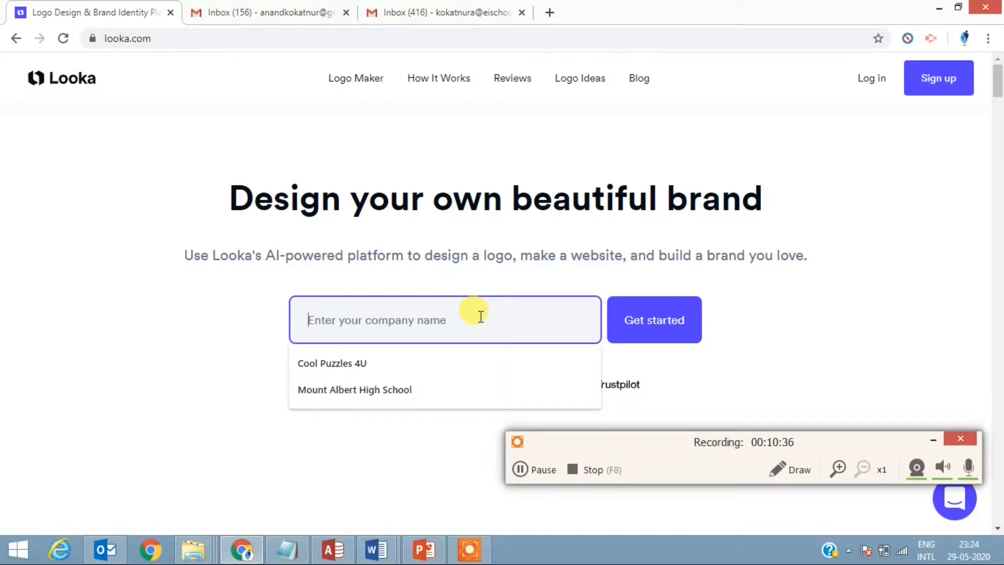
type("MA")
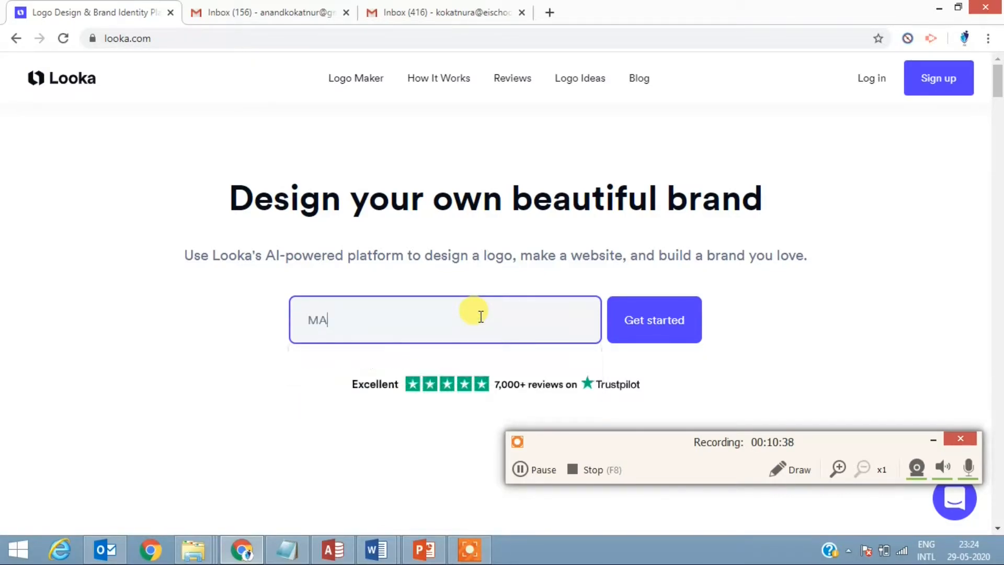
type("HS")
left_click(646, 329)
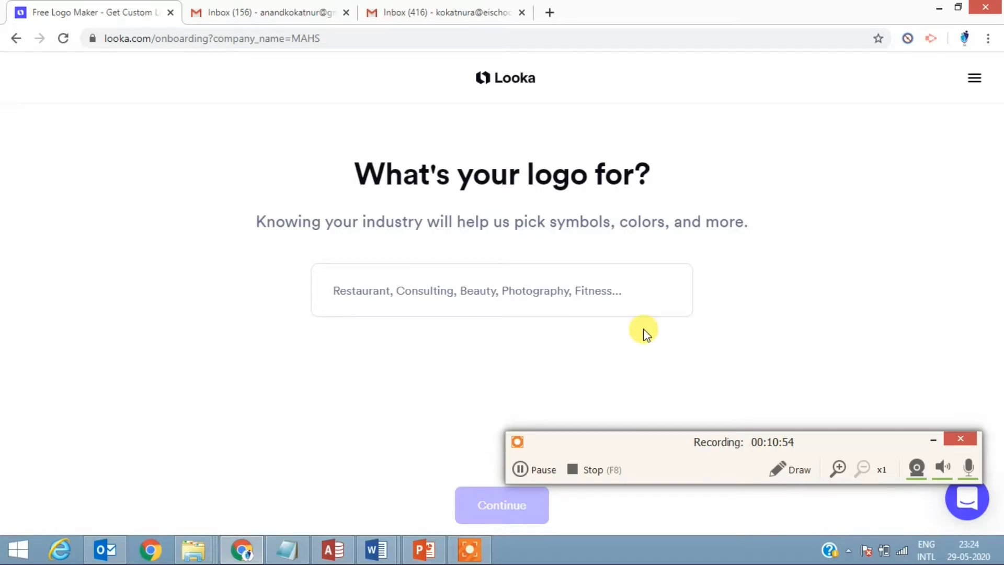
Step: Set the logo's industry to Education and continue to the inspiration logos
left_click(601, 306)
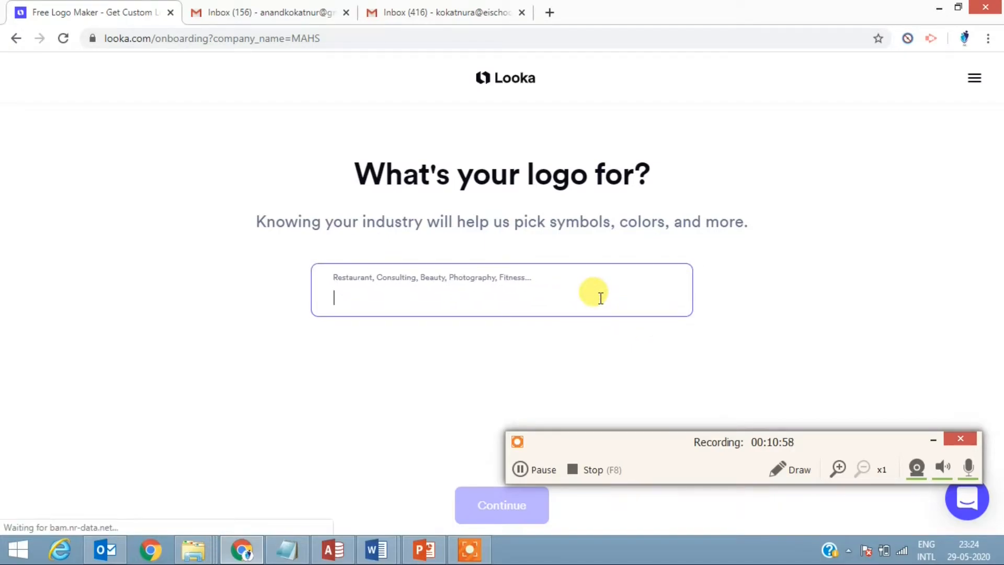
type("Education")
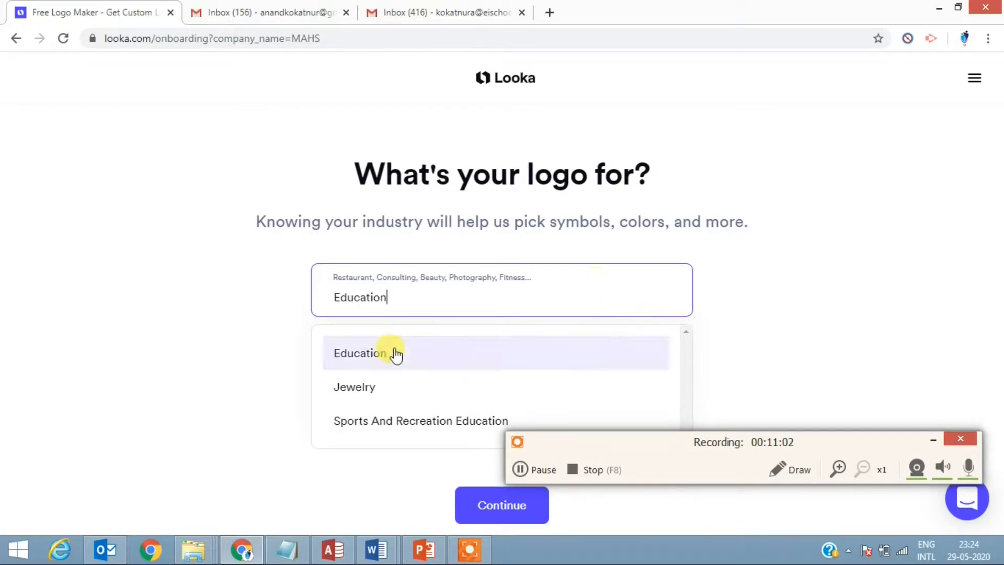
left_click(332, 353)
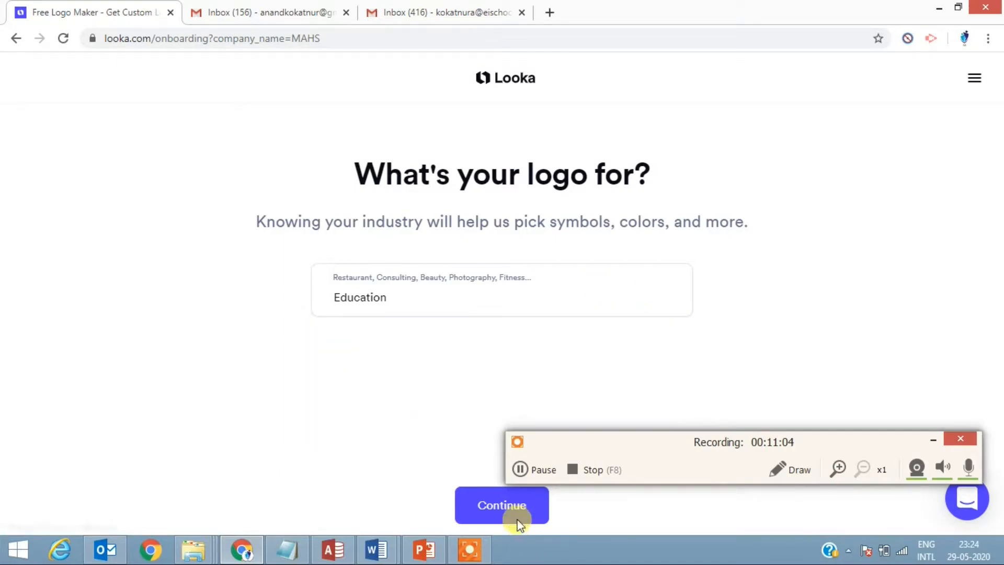
left_click(504, 509)
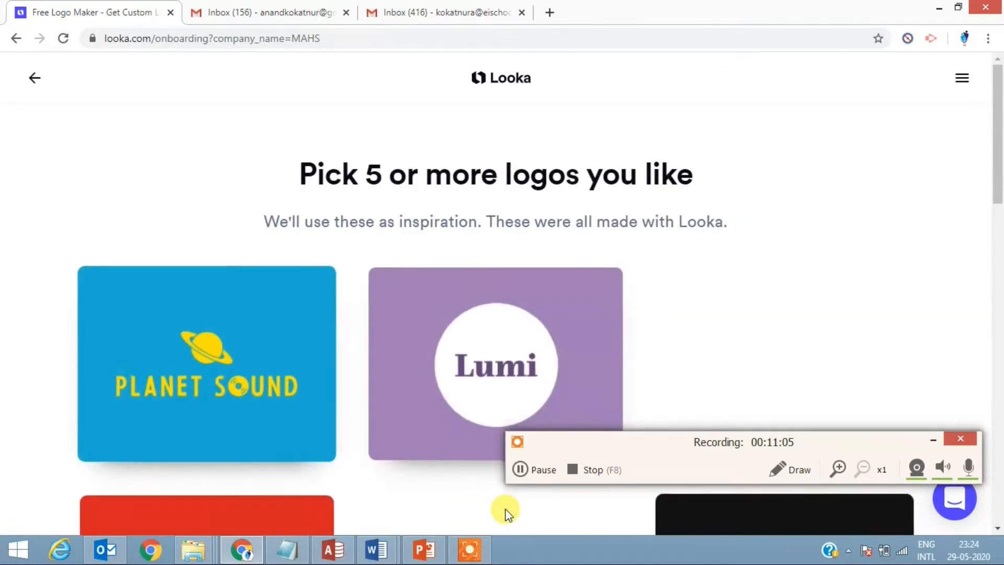
Step: Pick the Planet Sound logo as inspiration, look through the other samples and continue to the colour choices
left_click_drag(874, 442, 884, 503)
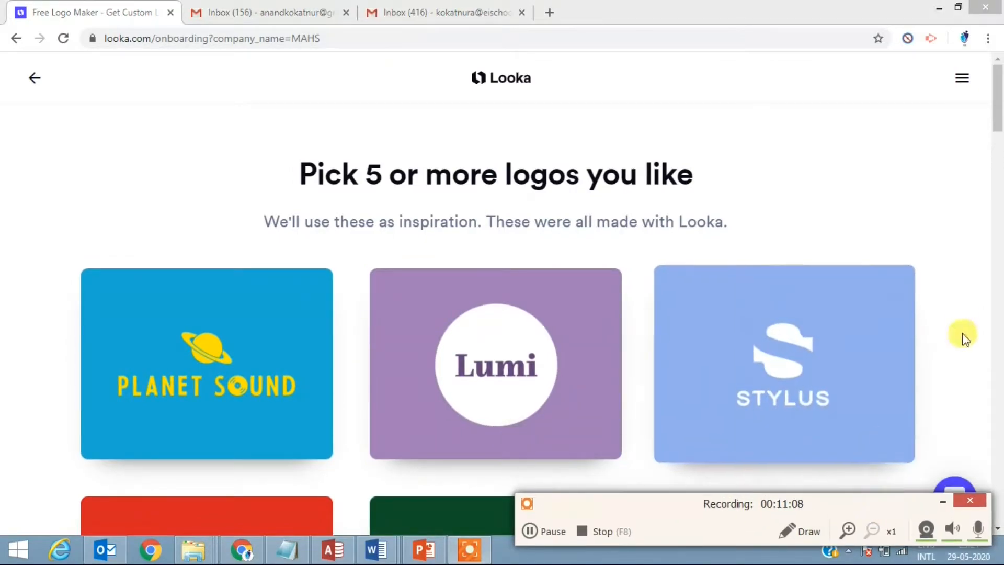
left_click(250, 365)
scroll(597, 396, "down", 10)
scroll(598, 396, "down", 3)
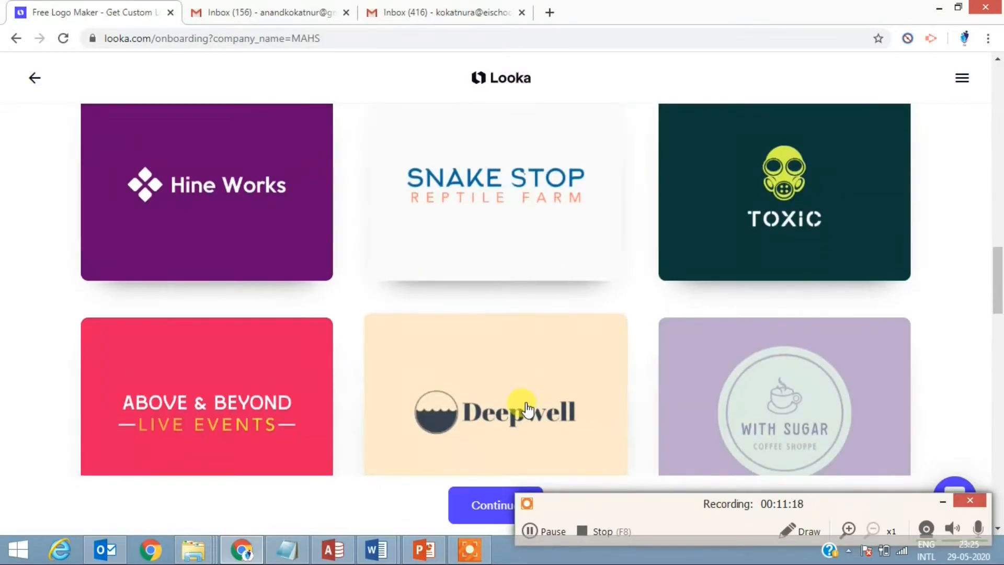
left_click(471, 507)
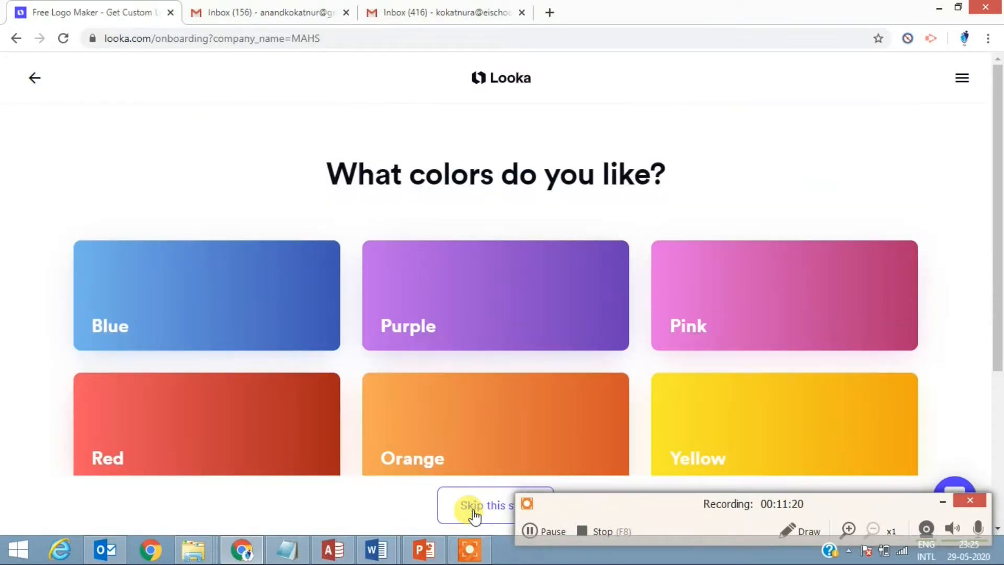
Step: Choose Blue as the logo colour and continue past the company details, keeping the name MAHS without a slogan
left_click(191, 275)
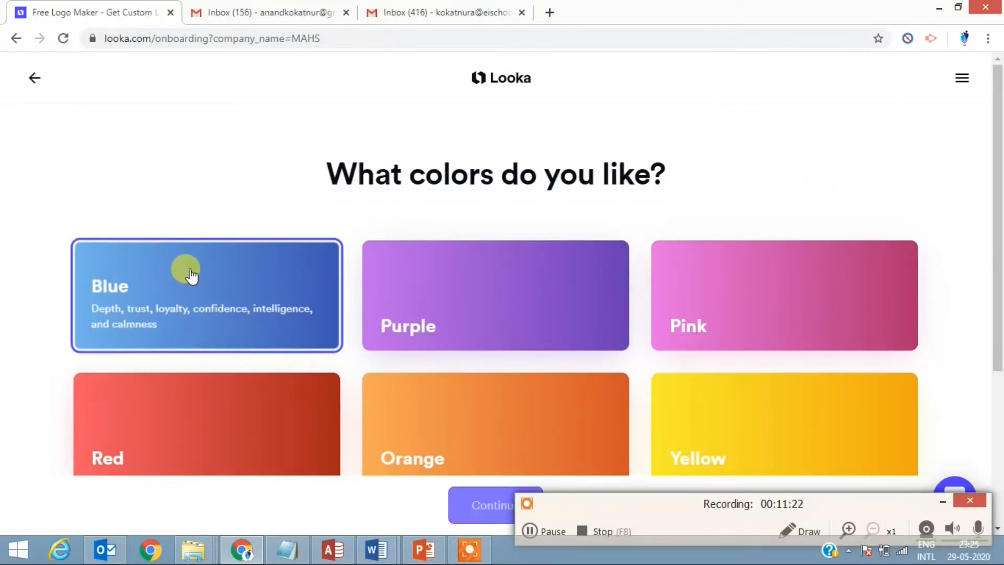
left_click(478, 515)
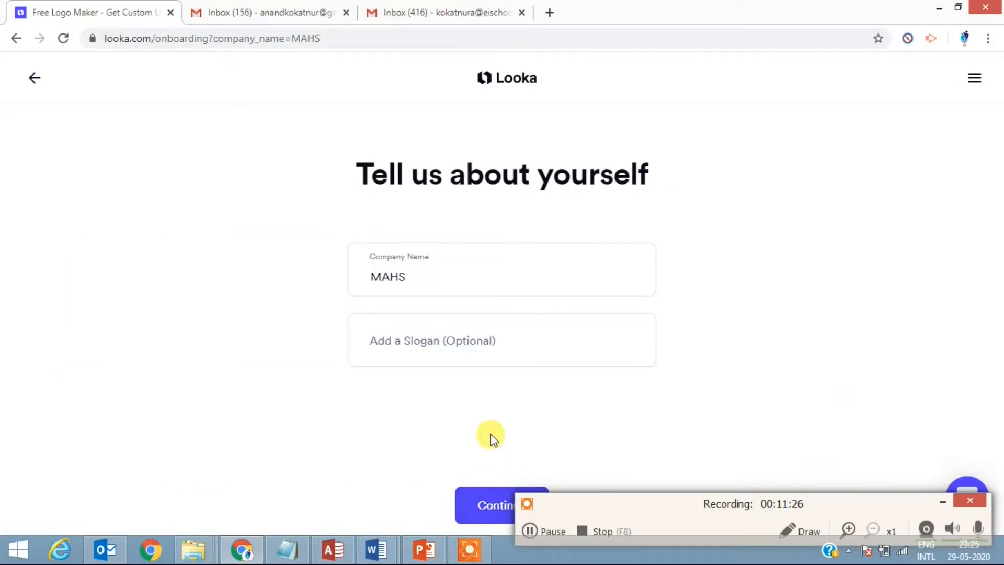
left_click(489, 499)
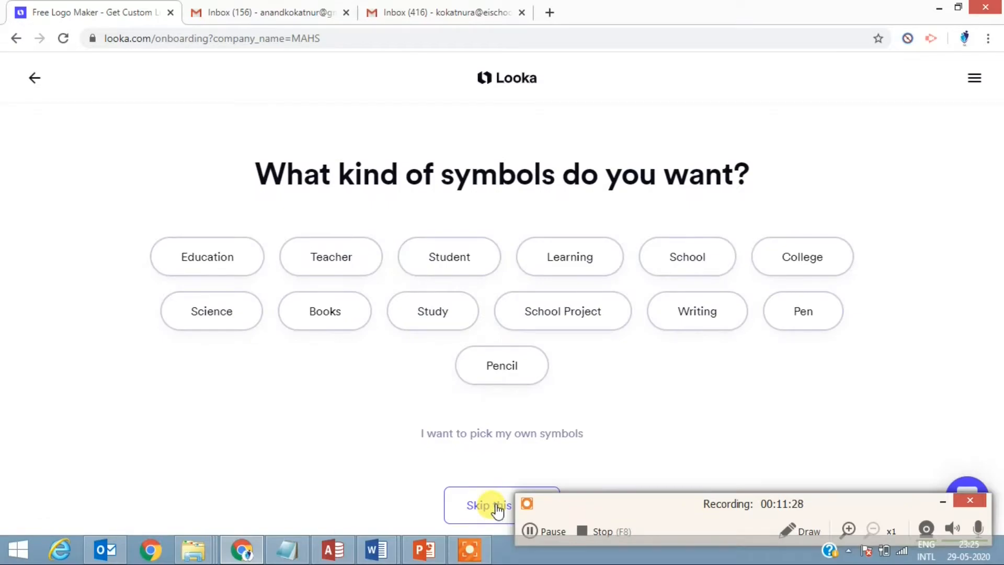
Step: Choose Student and Education as the logo's symbol types and continue to the generated designs
left_click(448, 257)
left_click(194, 257)
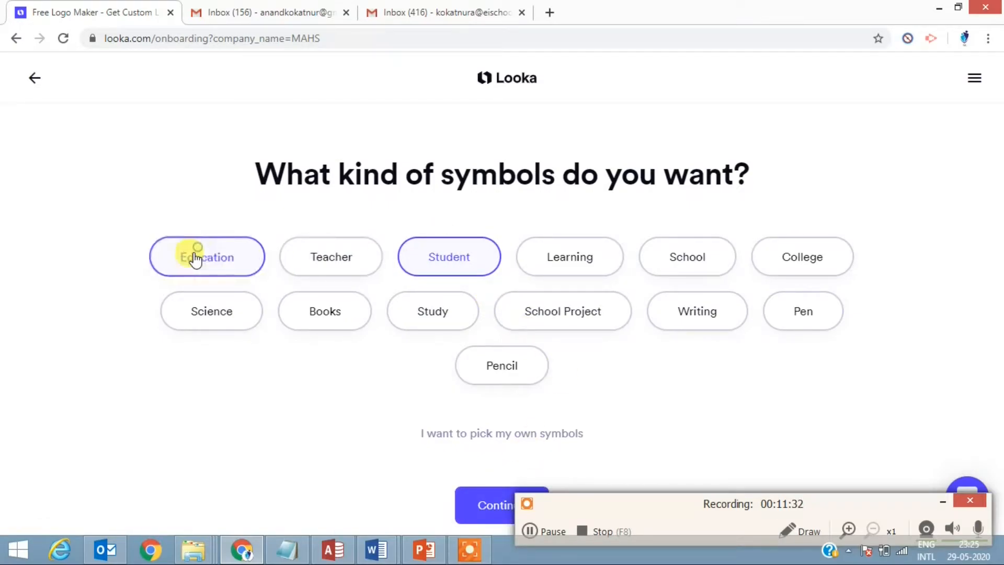
left_click(486, 507)
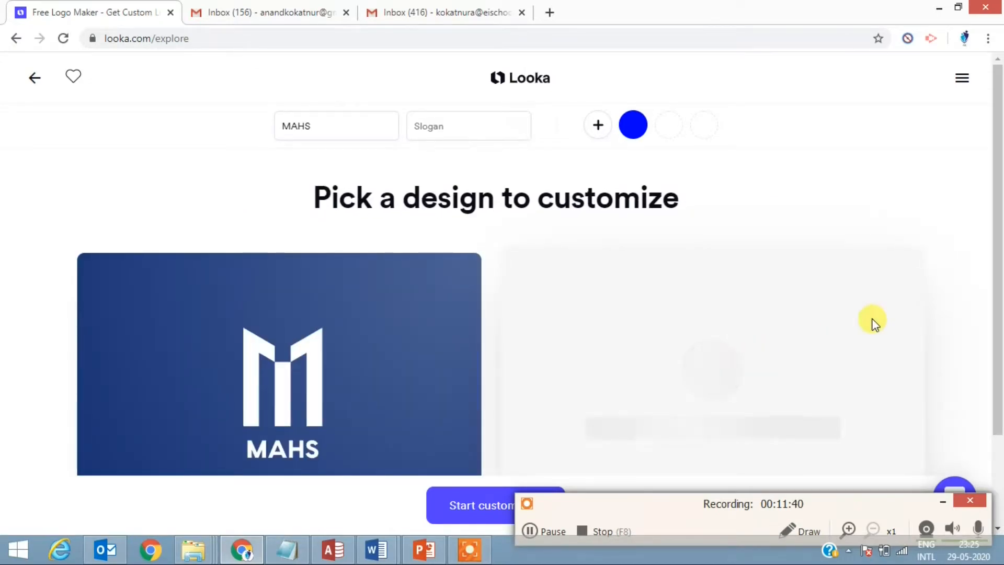
Step: Browse the generated designs, capture the white-on-blue MAHS logo of the first one as a screenshot and save it as logo2
left_click_drag(997, 189, 1000, 512)
left_click_drag(999, 394, 1000, 504)
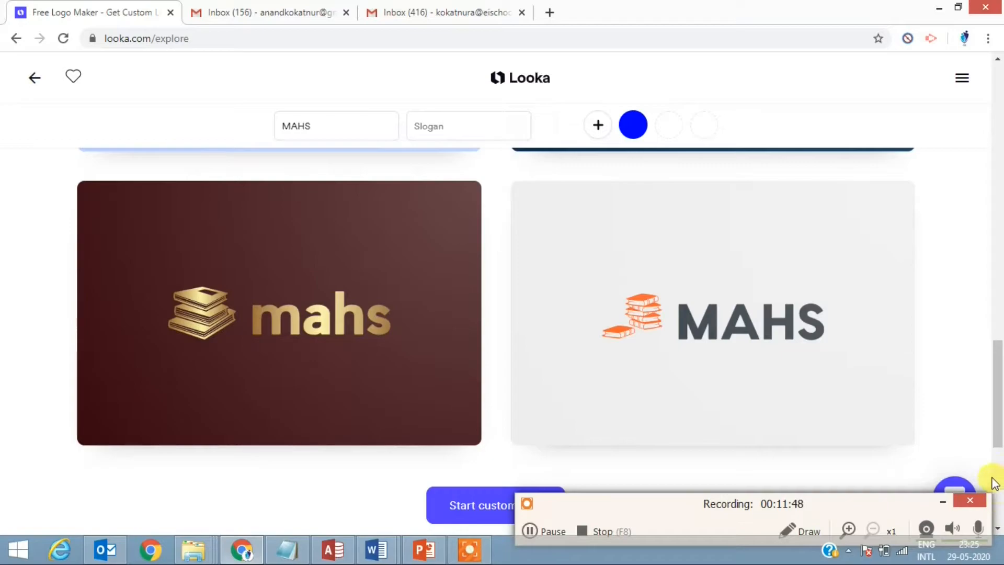
left_click_drag(999, 390, 998, 130)
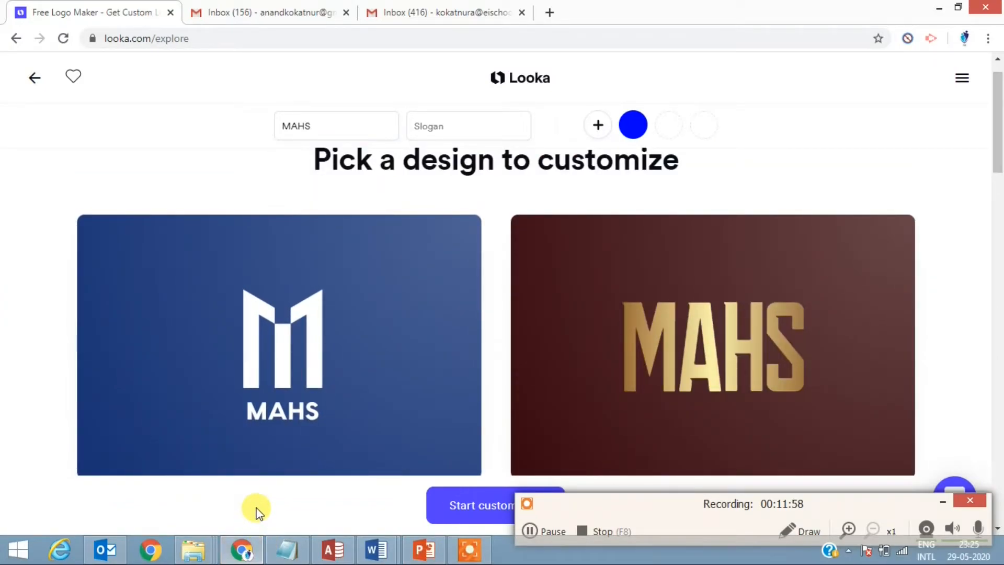
key("Print")
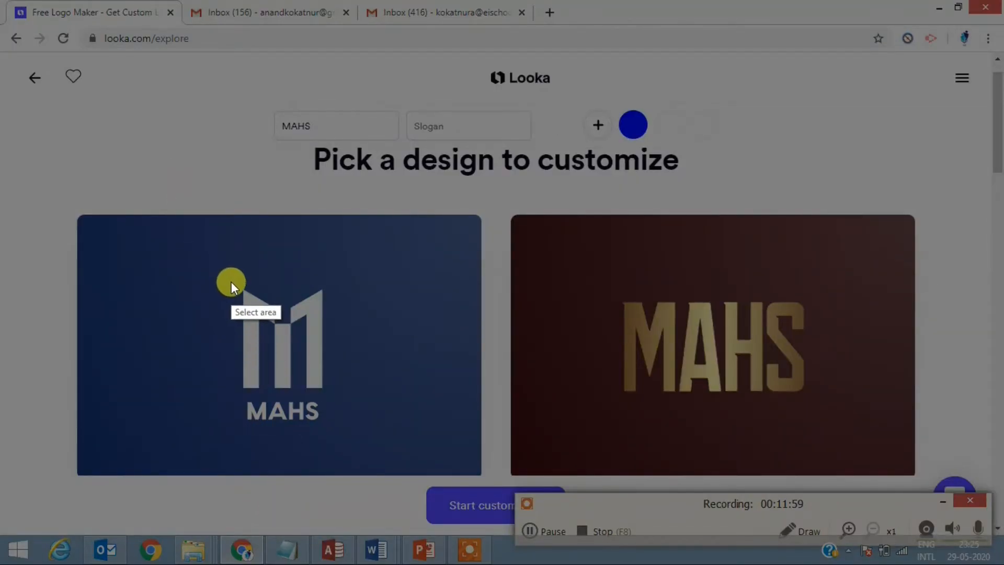
left_click_drag(231, 282, 331, 428)
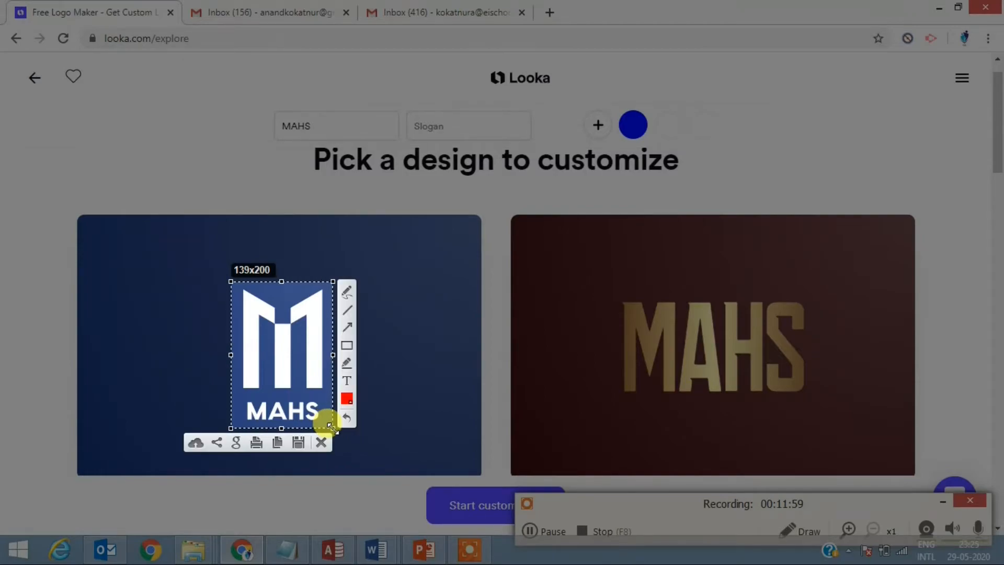
left_click(303, 447)
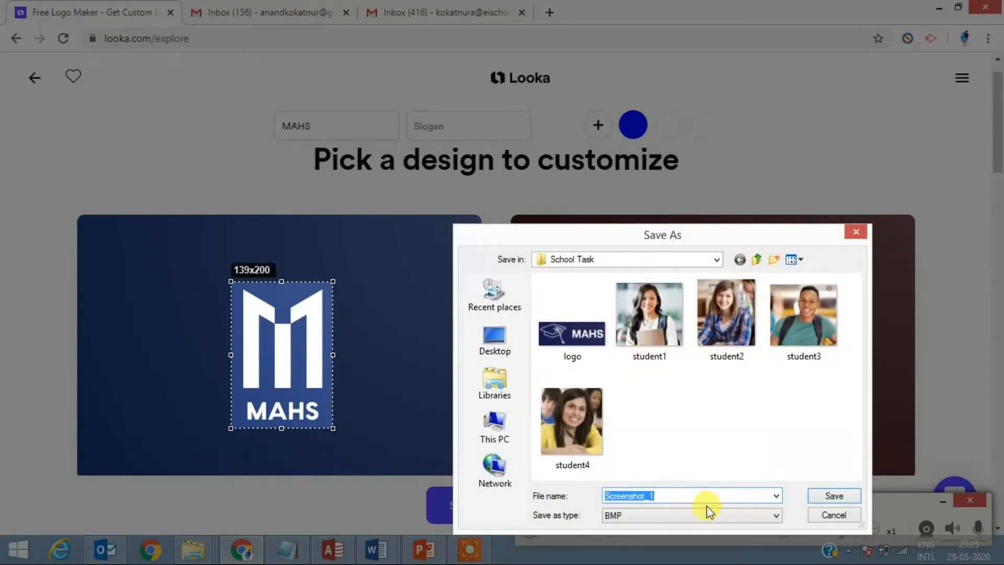
type("lo")
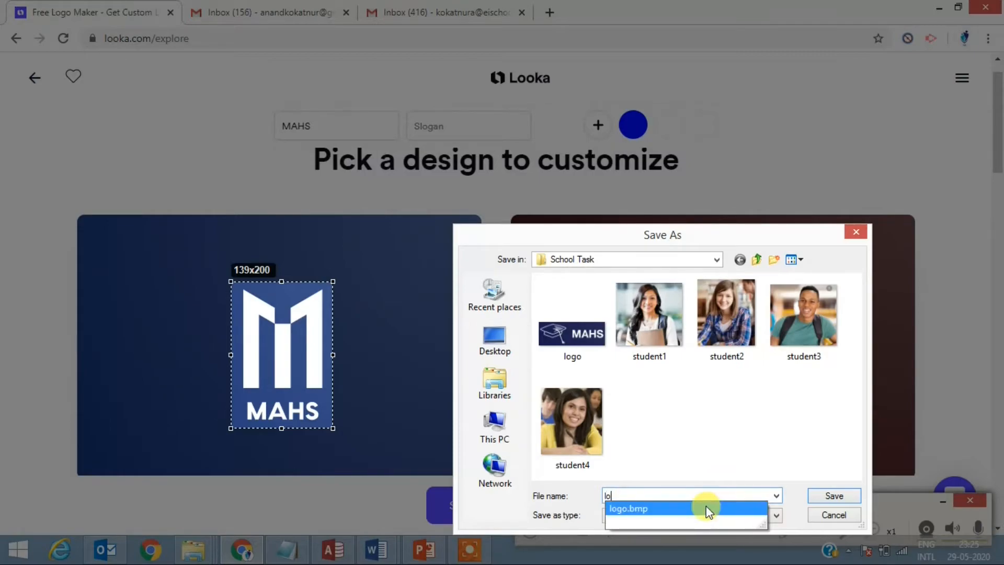
type("go")
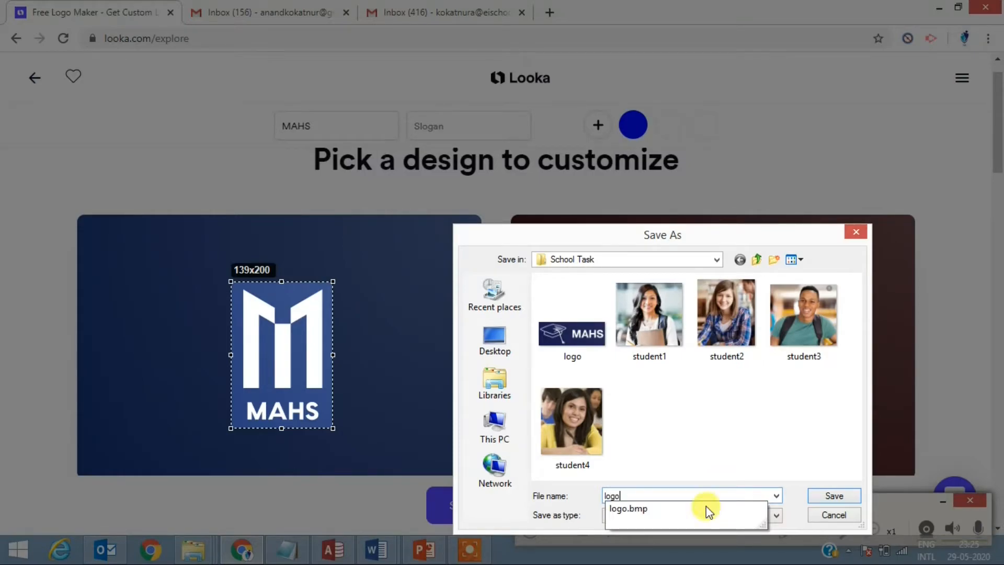
type("2")
key("Return")
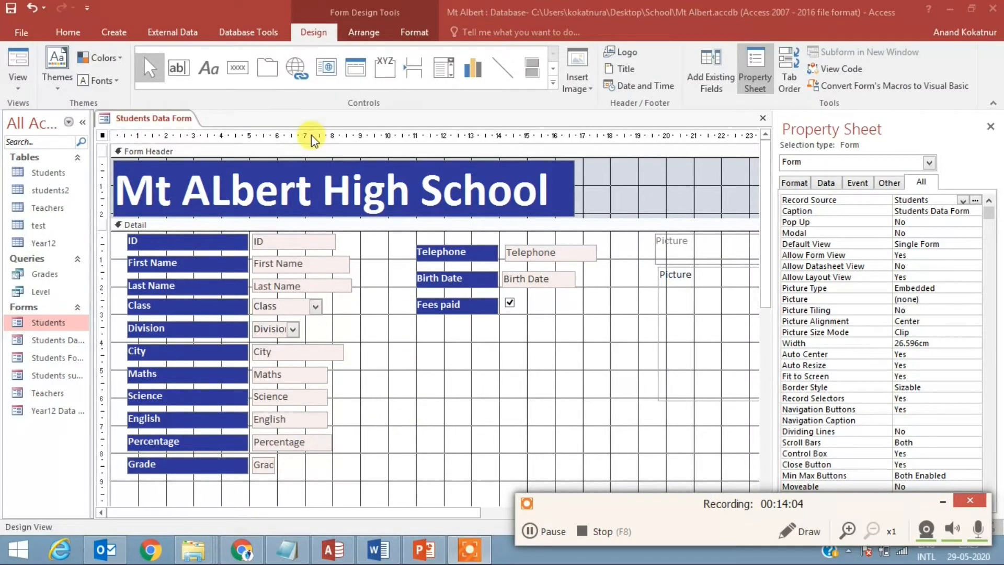
Step: In the Access form, insert the logo2 picture in the Form Header beside the school title, about 2.2 by 1.7 cm
left_click(553, 82)
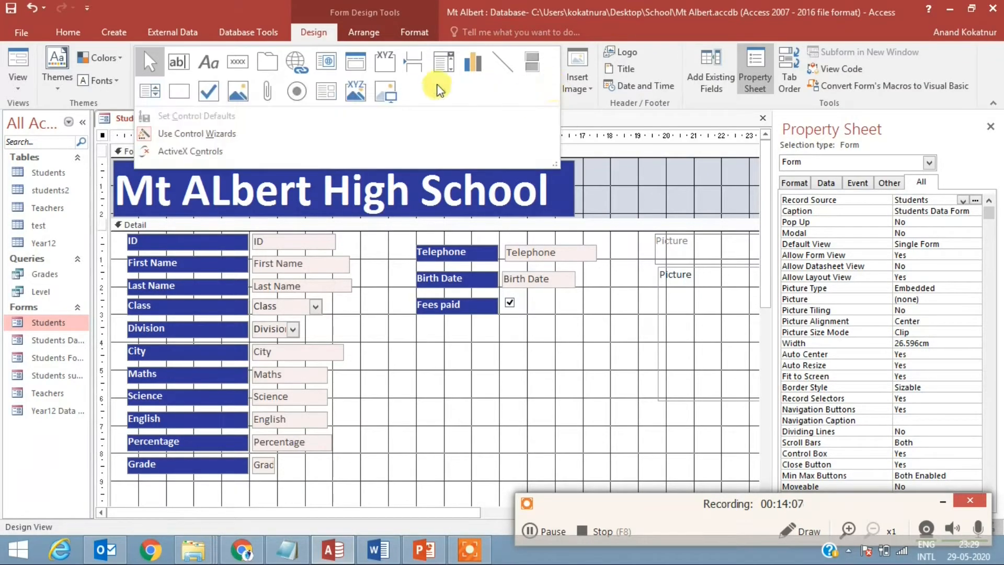
left_click(386, 91)
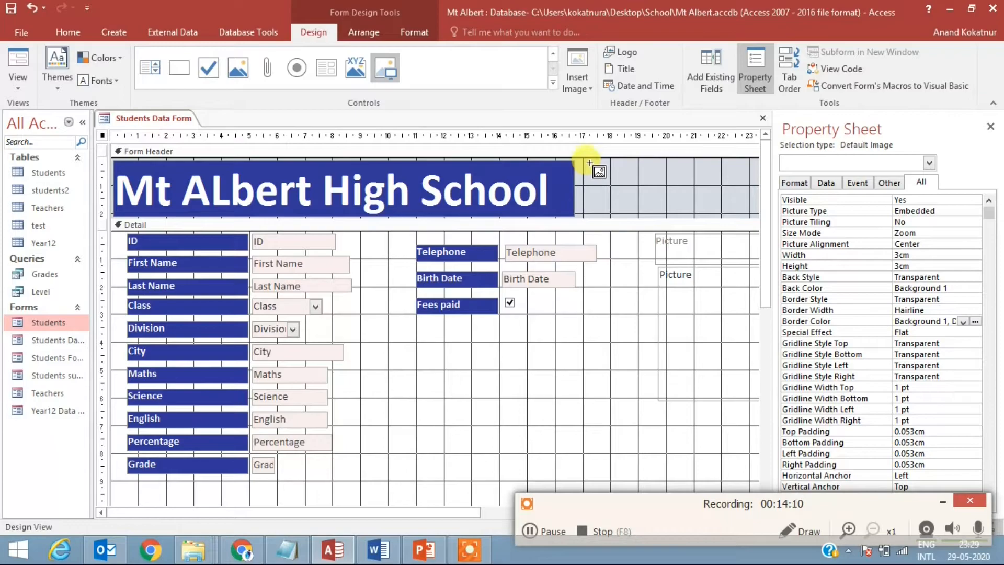
left_click_drag(591, 163, 653, 211)
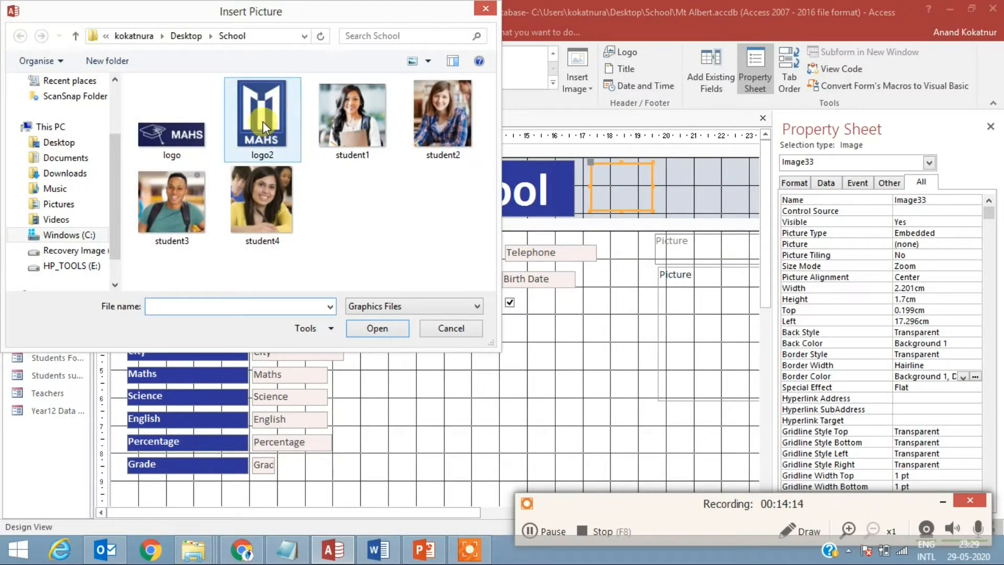
double_click(263, 120)
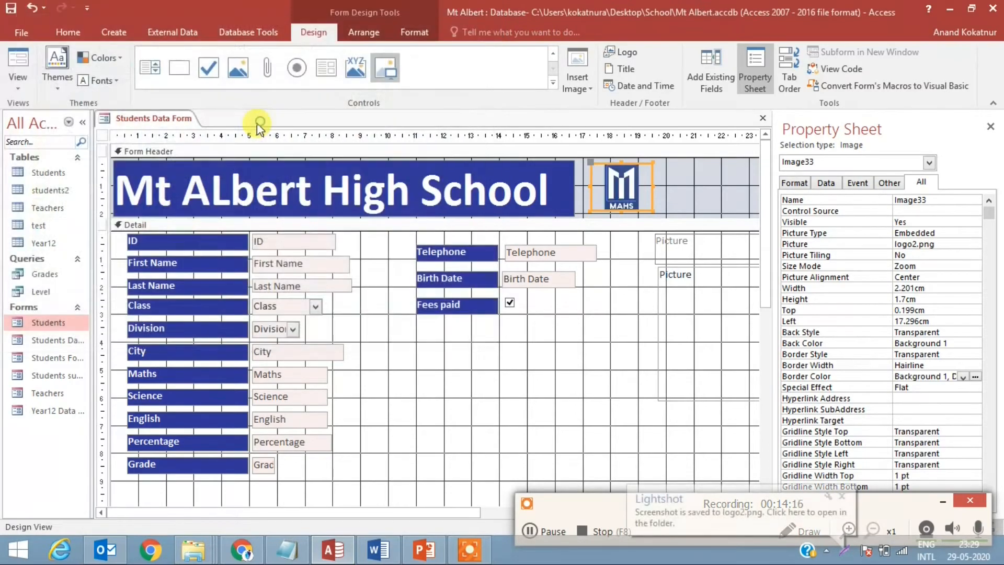
left_click(703, 202)
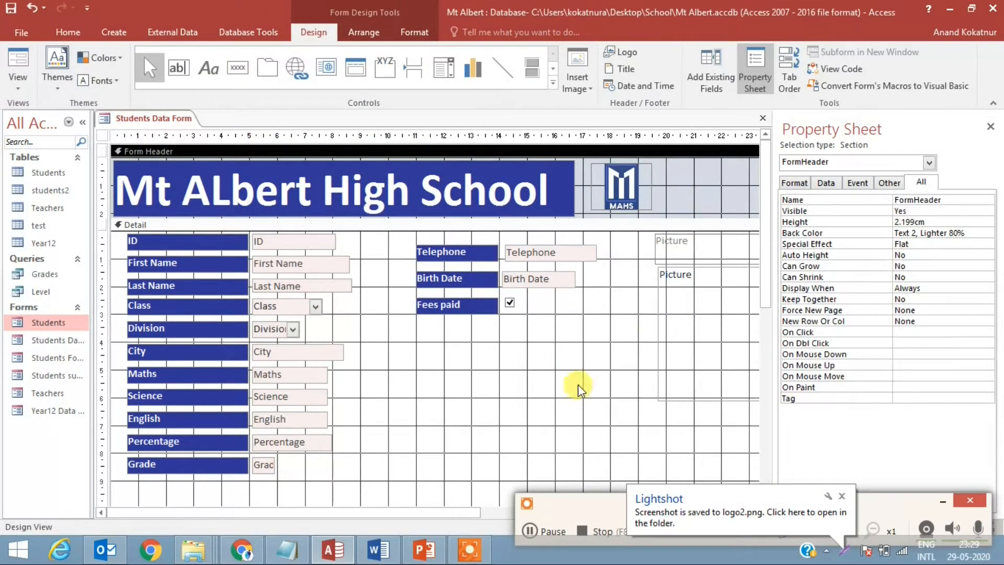
Step: Correct the header title to Mt Albert High School and narrow the Property Sheet to show the form's full width
left_click(228, 189)
left_click(234, 192)
key("BackSpace")
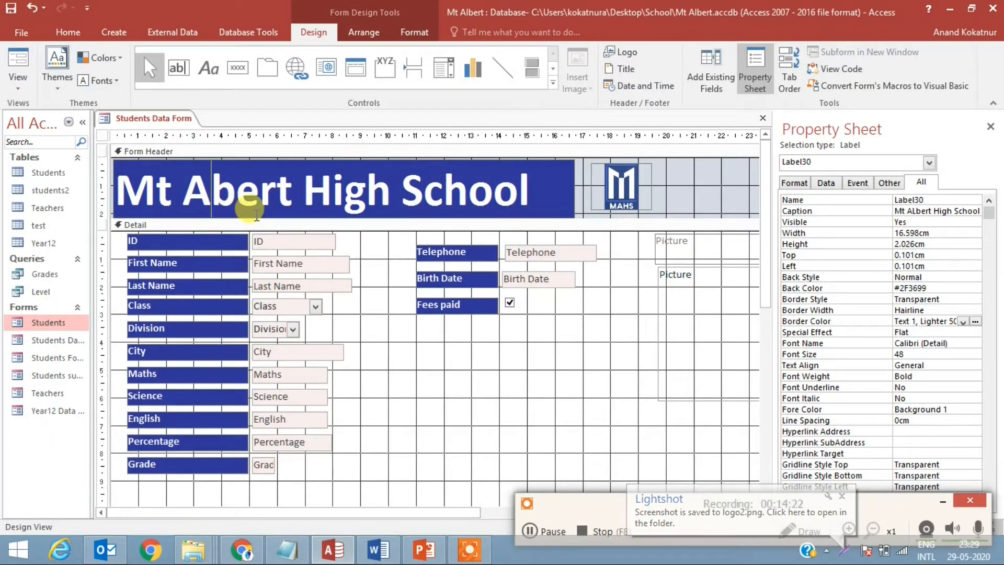
type("l")
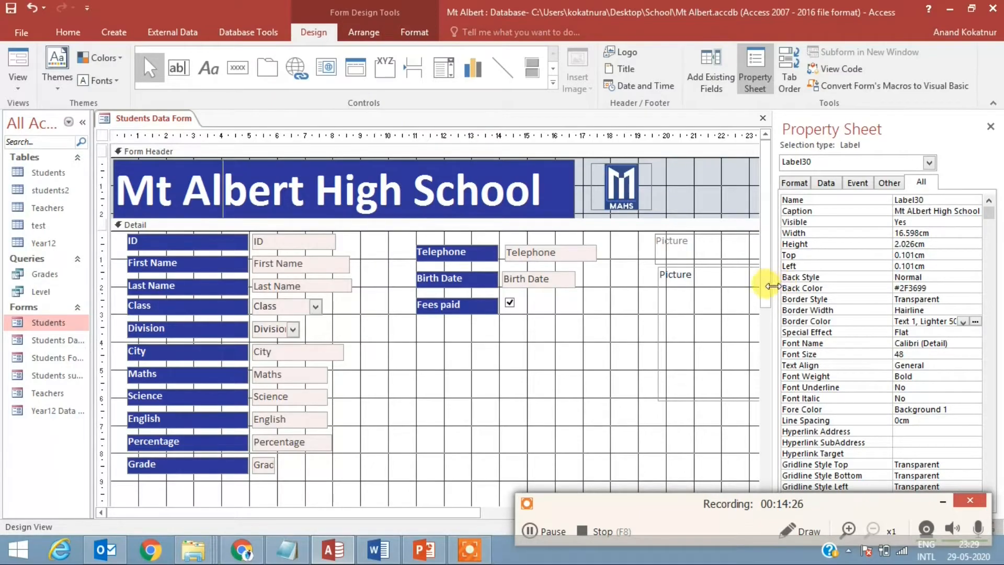
left_click_drag(777, 286, 896, 287)
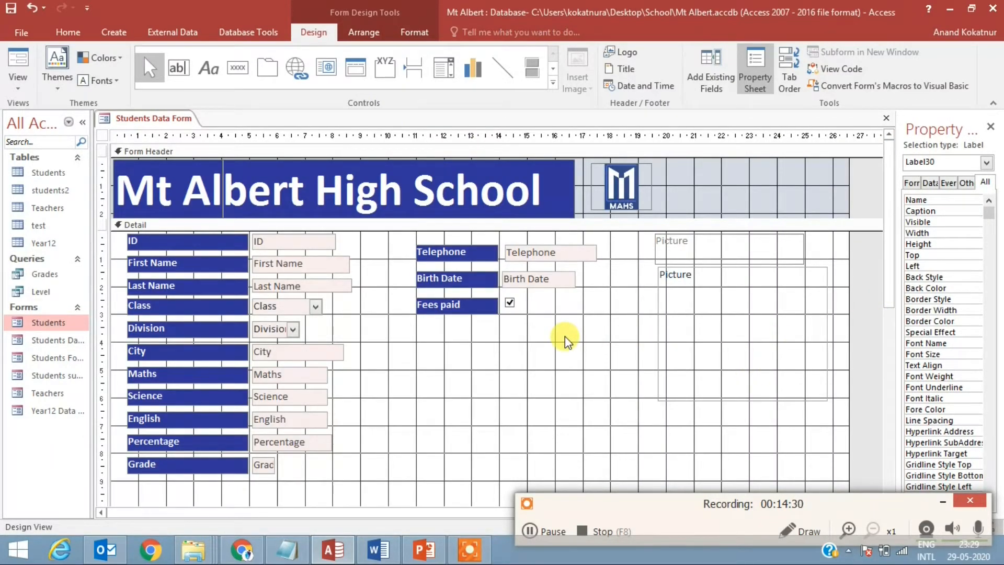
left_click_drag(619, 517, 617, 492)
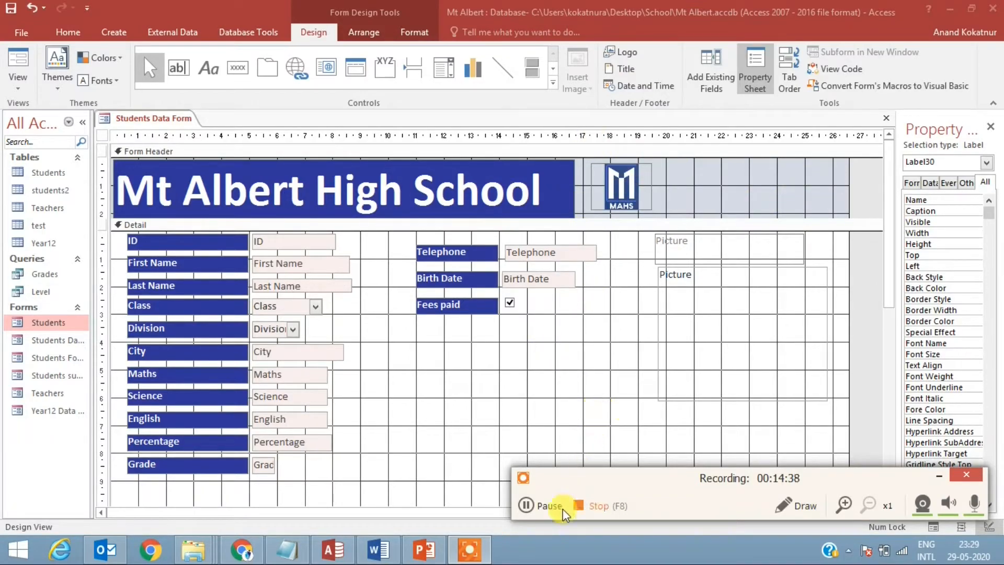
left_click(528, 505)
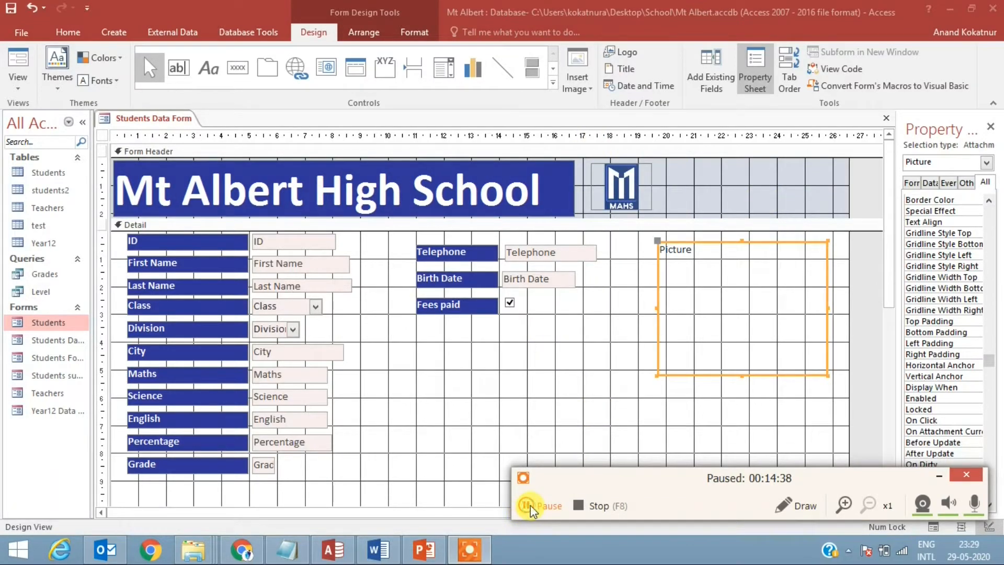
left_click(528, 506)
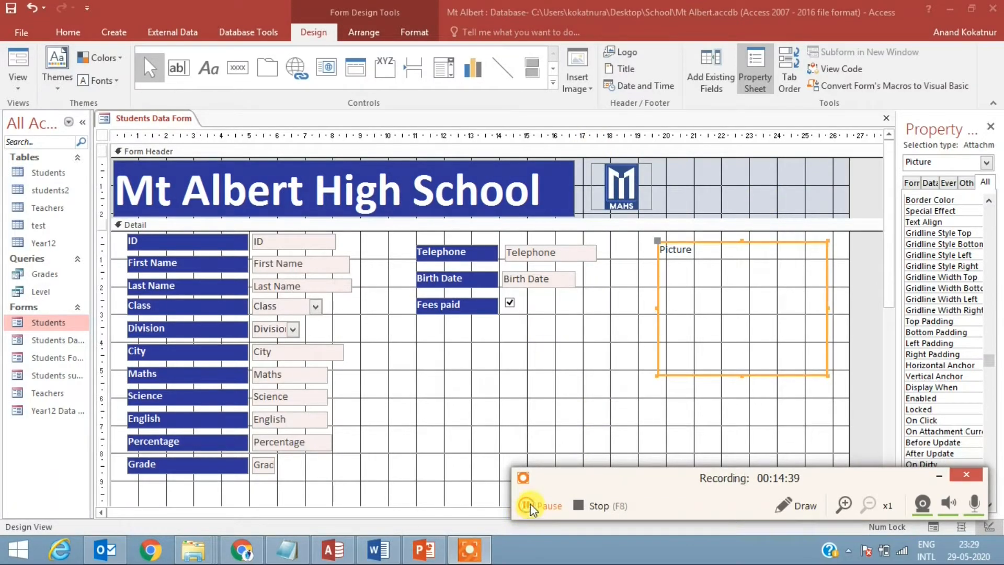
Step: Preview the form in Form View, check the second record and the first again, and return to Design View
right_click(155, 116)
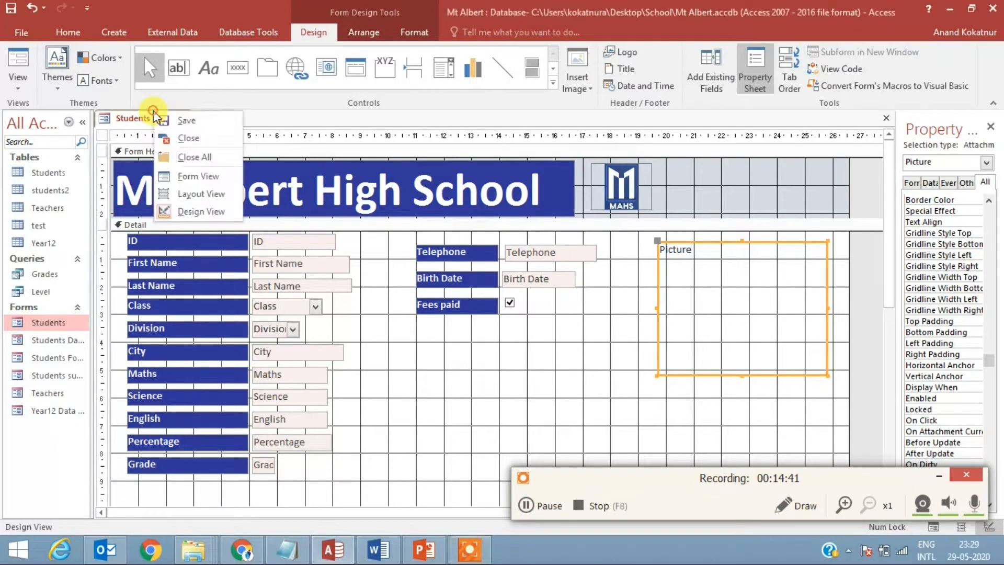
left_click(213, 170)
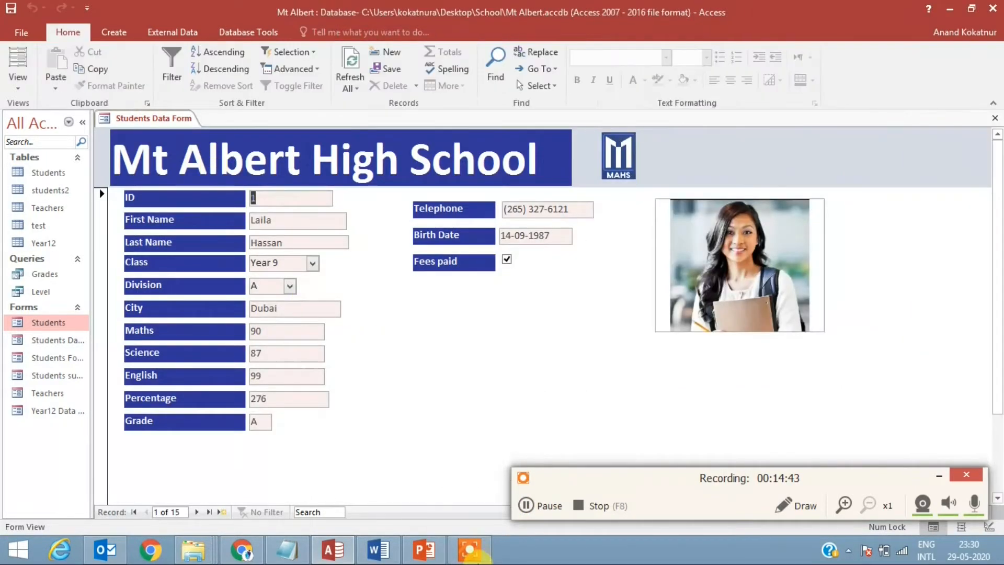
left_click(197, 512)
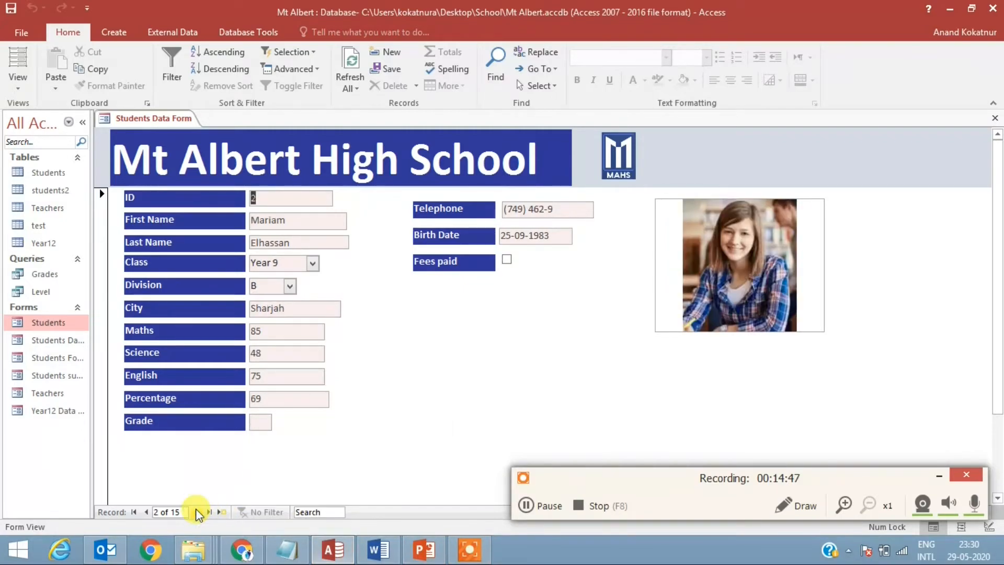
left_click(147, 512)
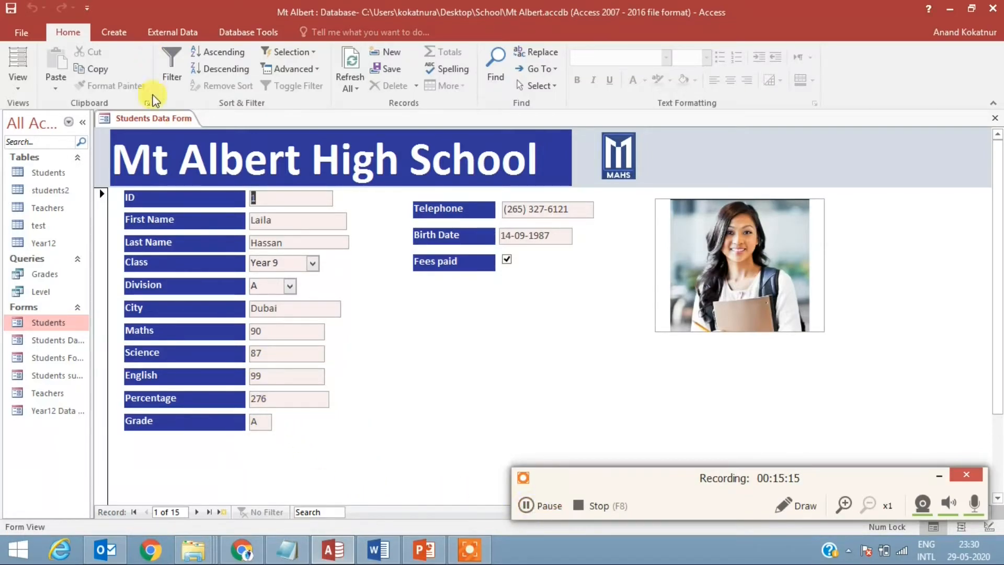
right_click(157, 123)
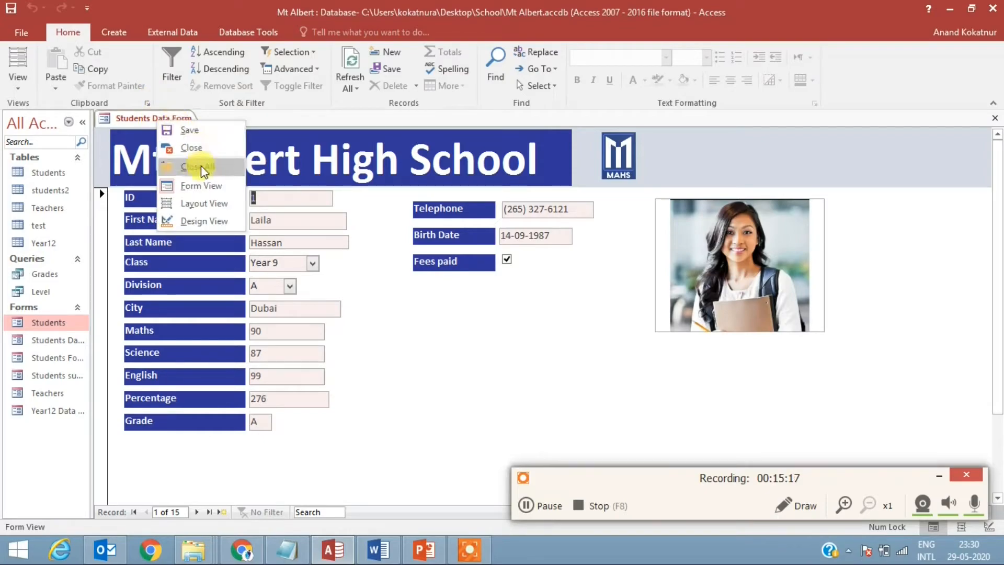
left_click(214, 230)
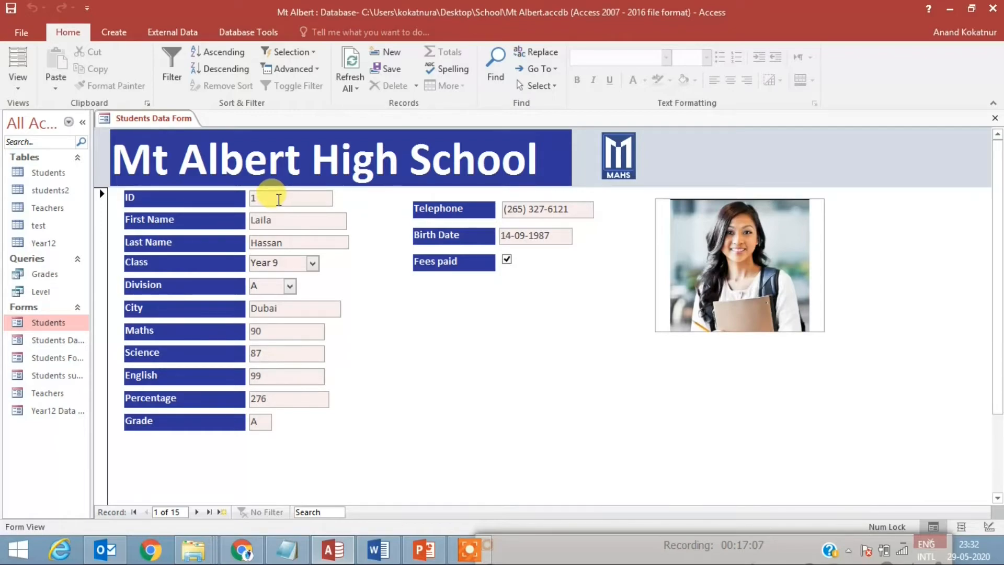
Step: In Form View, test the tab order by moving through the first record's fields, starting again from City
key("Tab")
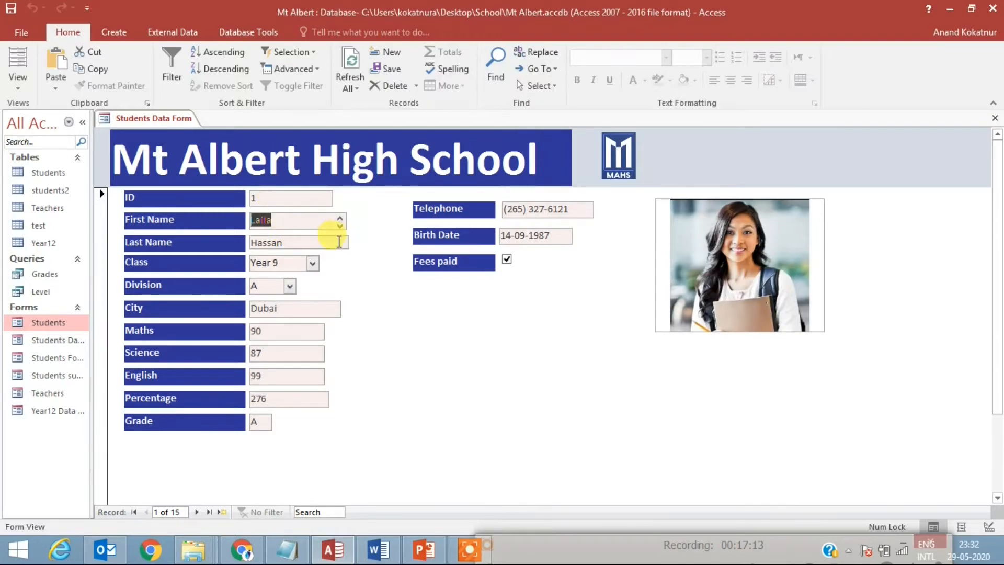
key("Tab")
key("Tab")
key("Tab")
key("Tab")
key("Tab")
key("Tab")
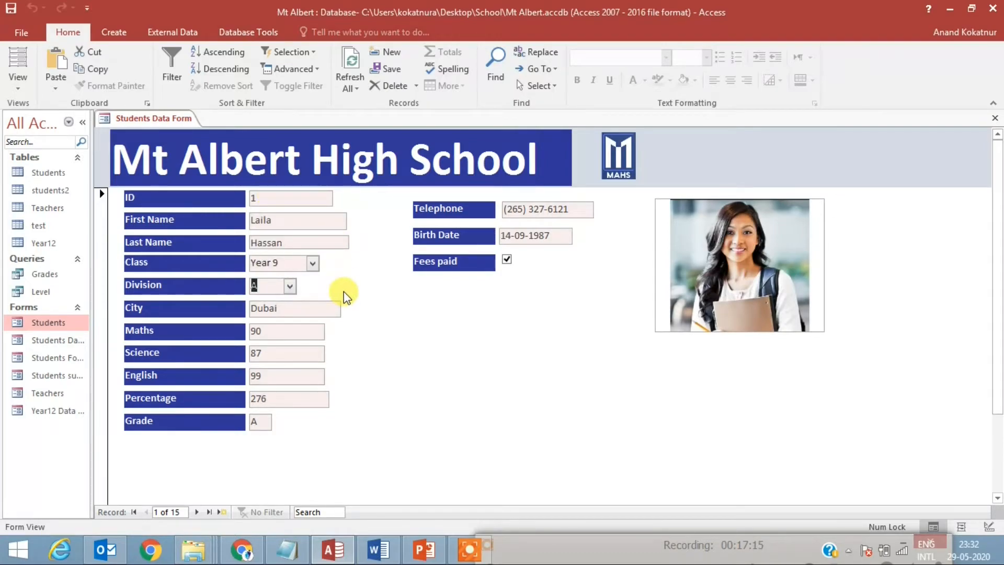
key("Tab")
key("Tab")
key("Tab")
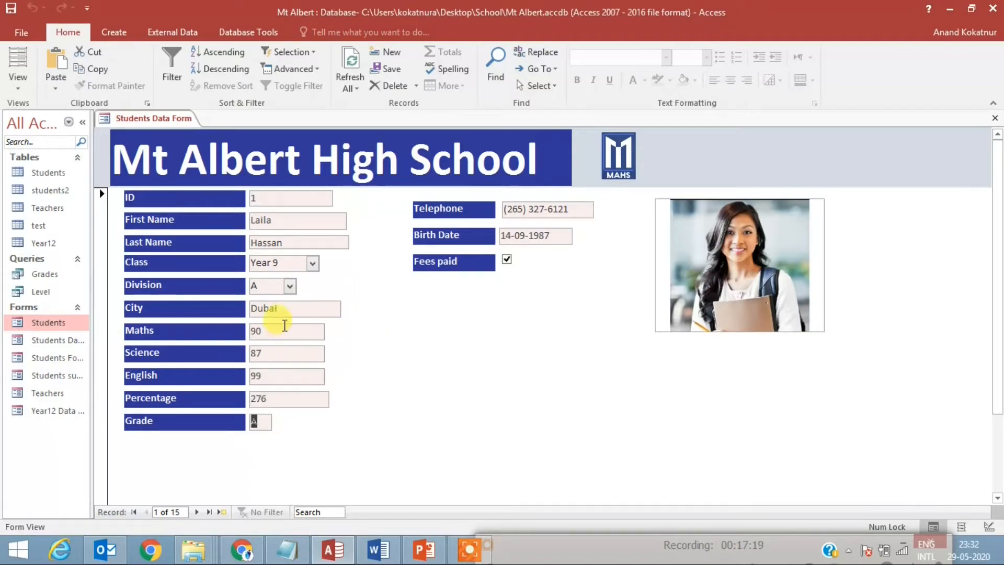
left_click(279, 308)
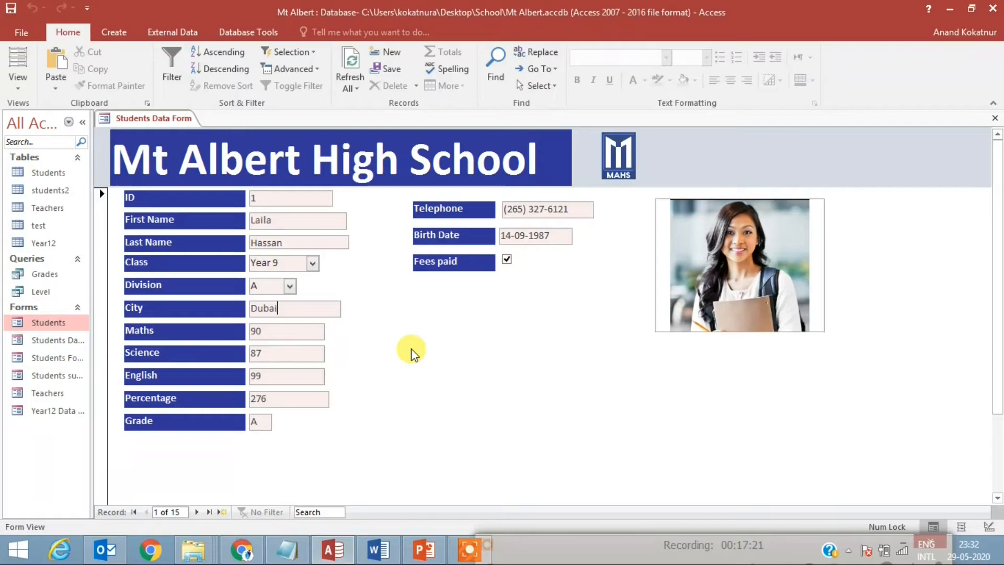
key("Tab")
key("Tab")
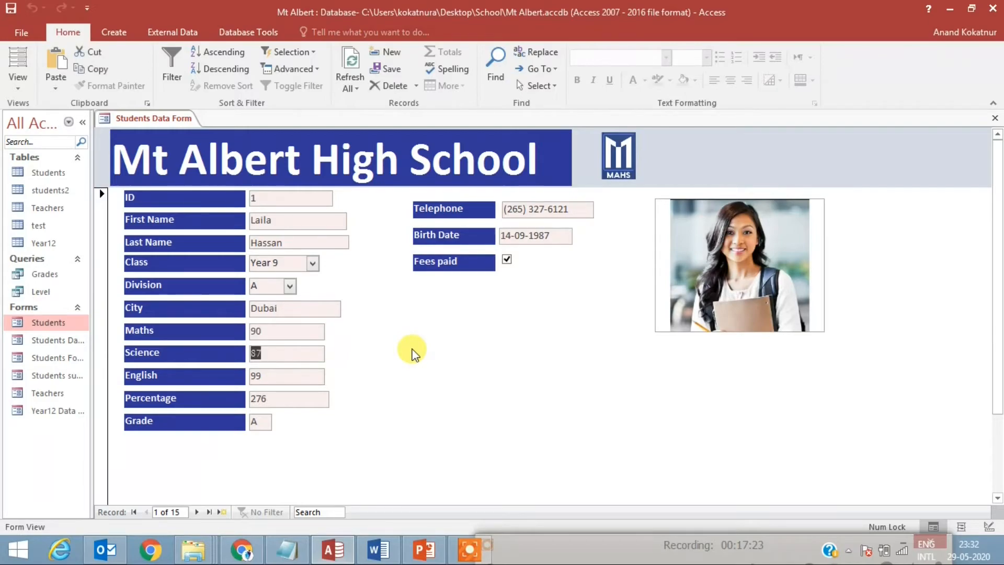
Step: Continue the tab order check in the first record by moving on from the Science field
key("Tab")
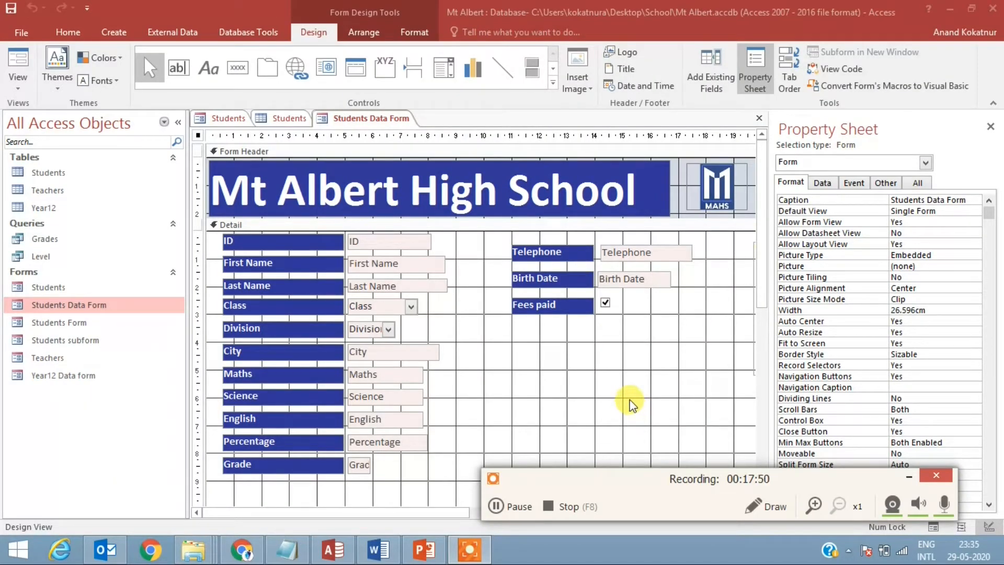
Step: Create an On Lost Focus event procedure for the English text box using the Code Builder
left_click(396, 418)
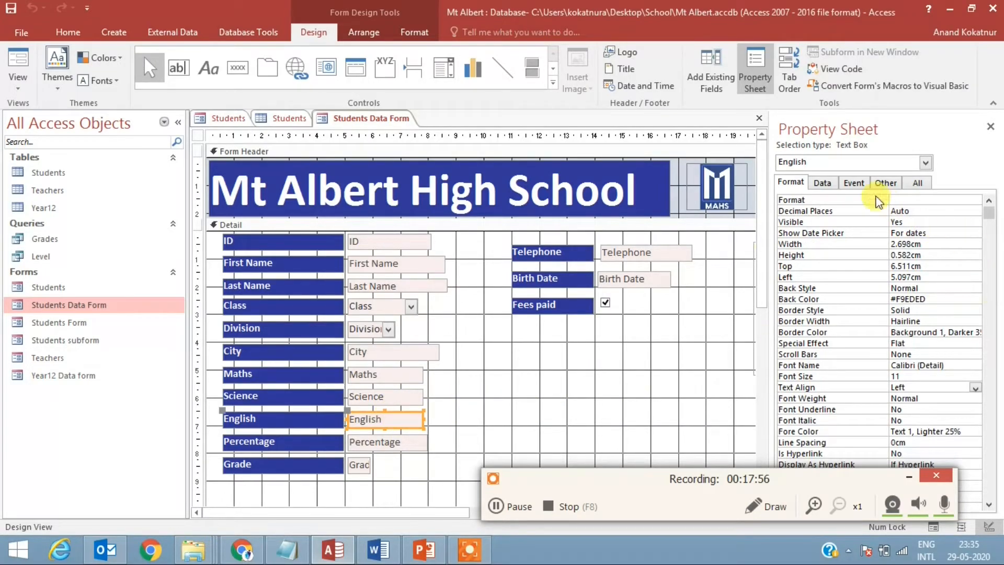
left_click(857, 184)
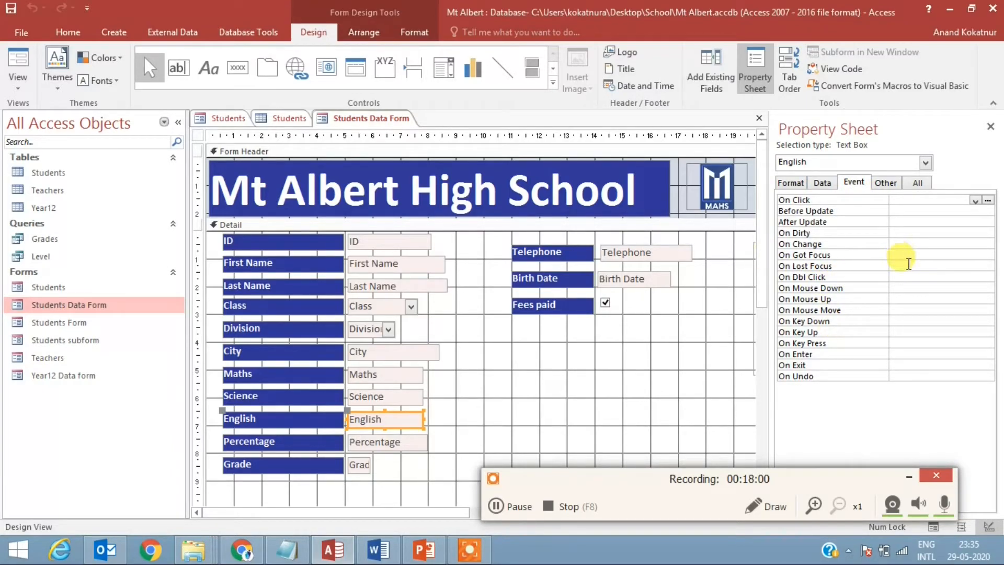
left_click(909, 265)
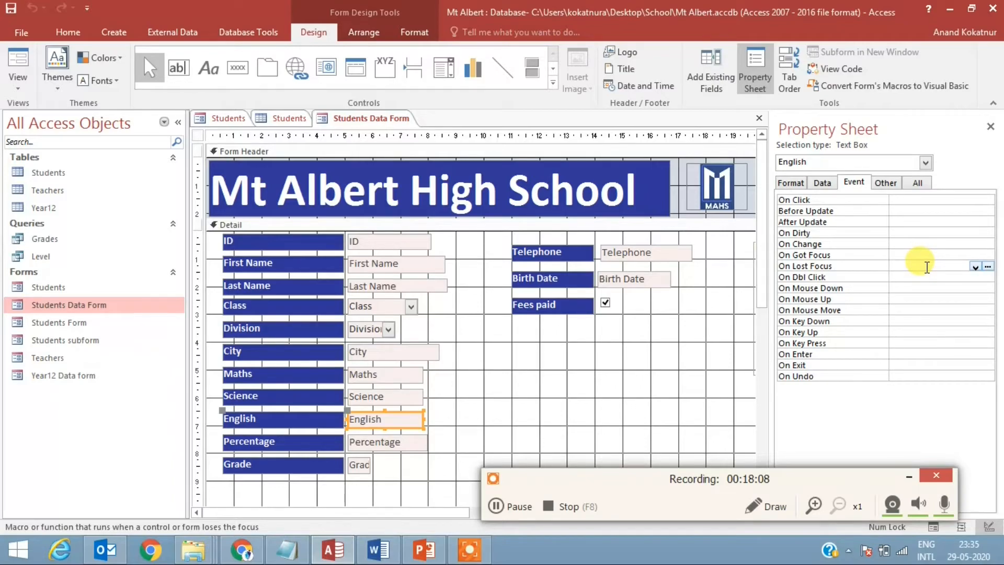
left_click(987, 268)
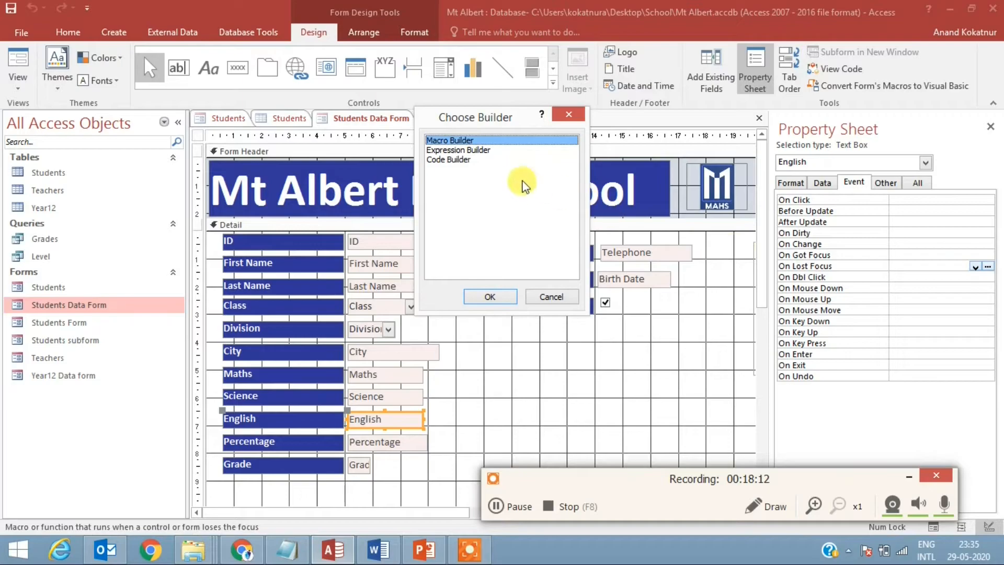
left_click(454, 160)
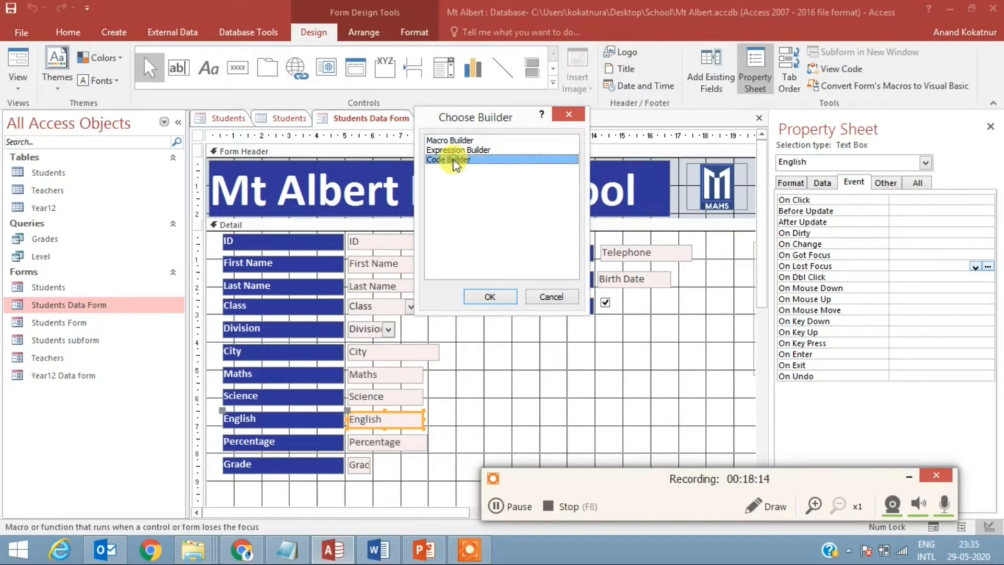
left_click(489, 296)
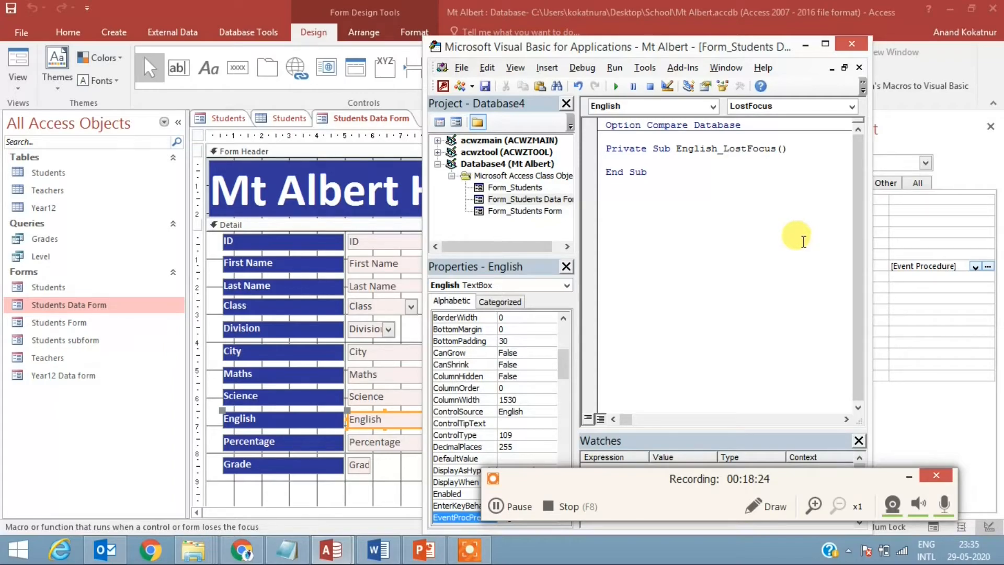
Step: Enter code setting Percentage = Maths + Science + English, grading A to E at 90, 80, 70, 60 and 50, otherwise F, below a blank line
type("Percentage = Maths + Science + English If Percentage >= 90 Then Grade = \"A\" ElseIf Percentage >= 80 Then Grade = \"B\" ElseIf Percentage >= 70 Then Grade = \"C\" ElseIf Percentage >= 60 Then Grade = \"D\" ElseIf Percentage >= 50 Then Grade = \"E\" Else Grade = \"F\" End If")
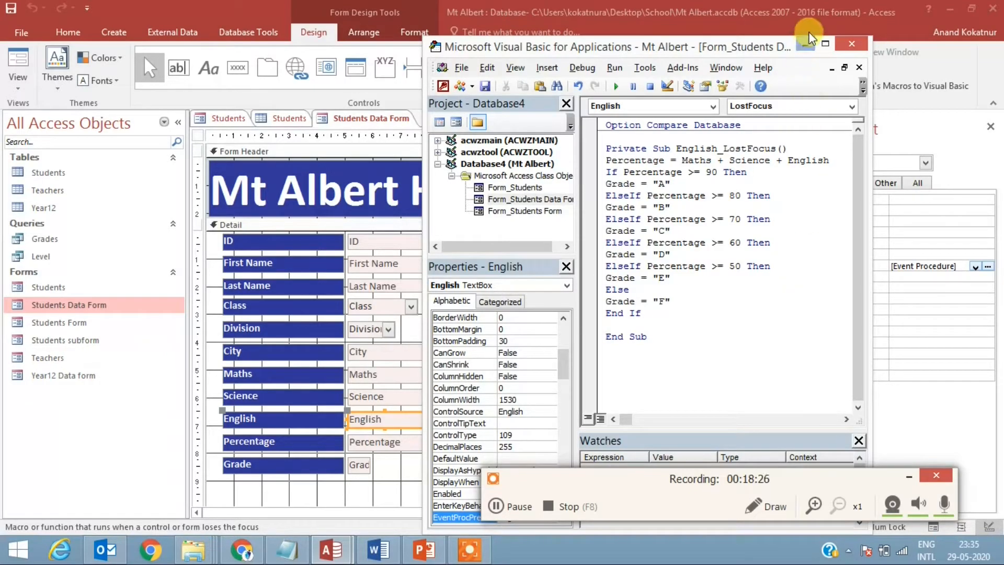
left_click(824, 44)
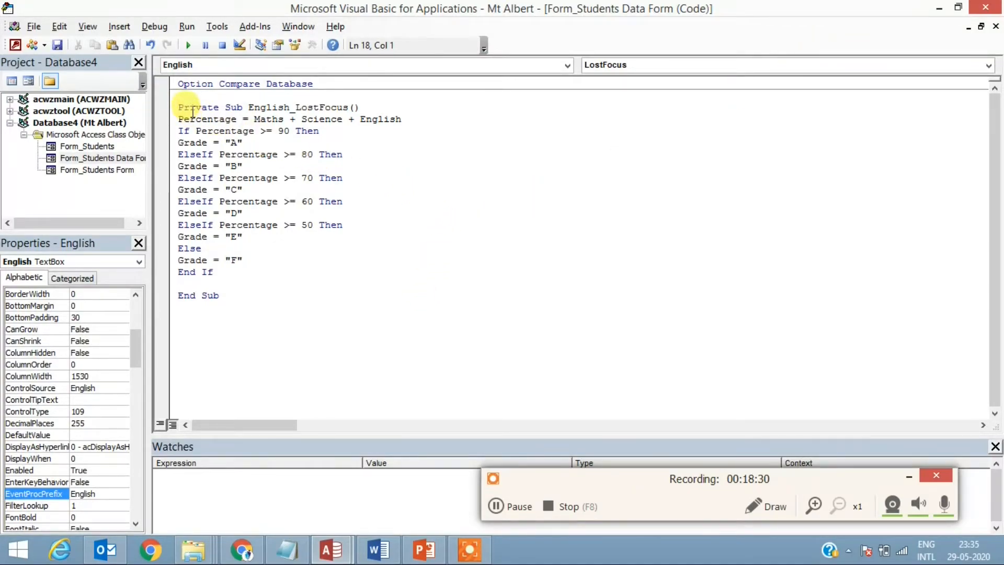
left_click(377, 108)
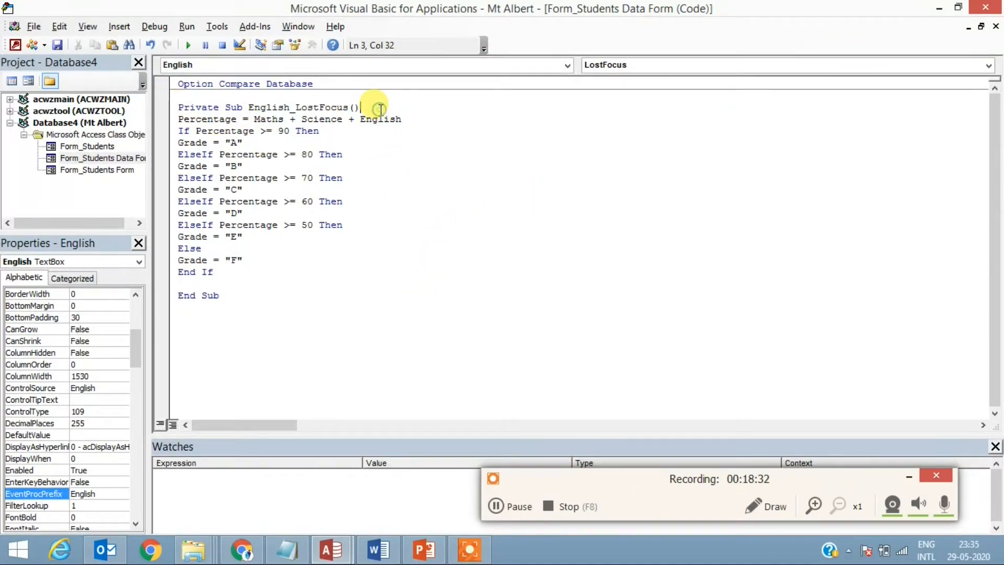
key("Return")
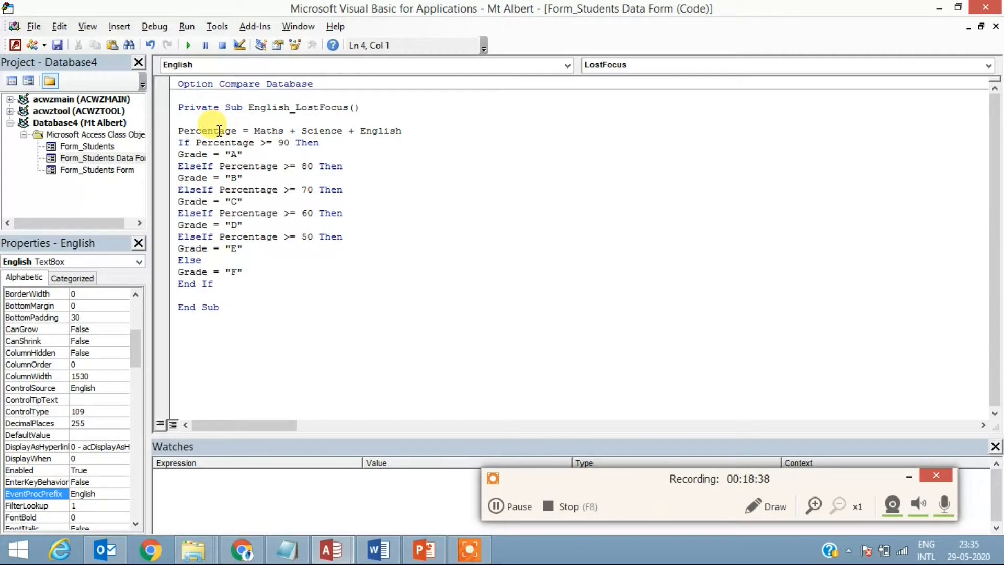
Step: Change the percentage formula to (Maths + Science + English) / 300 * 100 and separate it from the If block with a blank line
left_click(251, 131)
type("(")
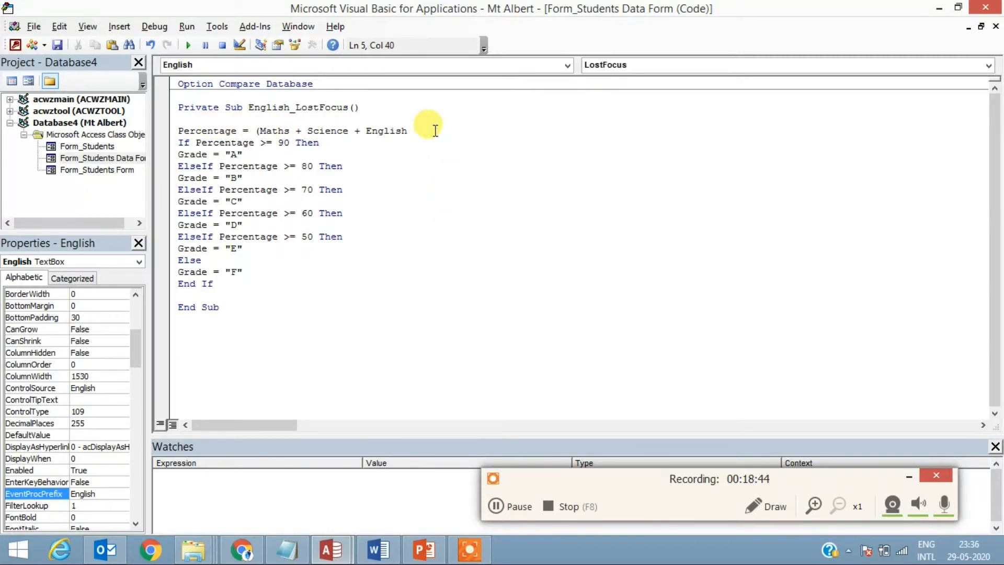
type(")/300*100")
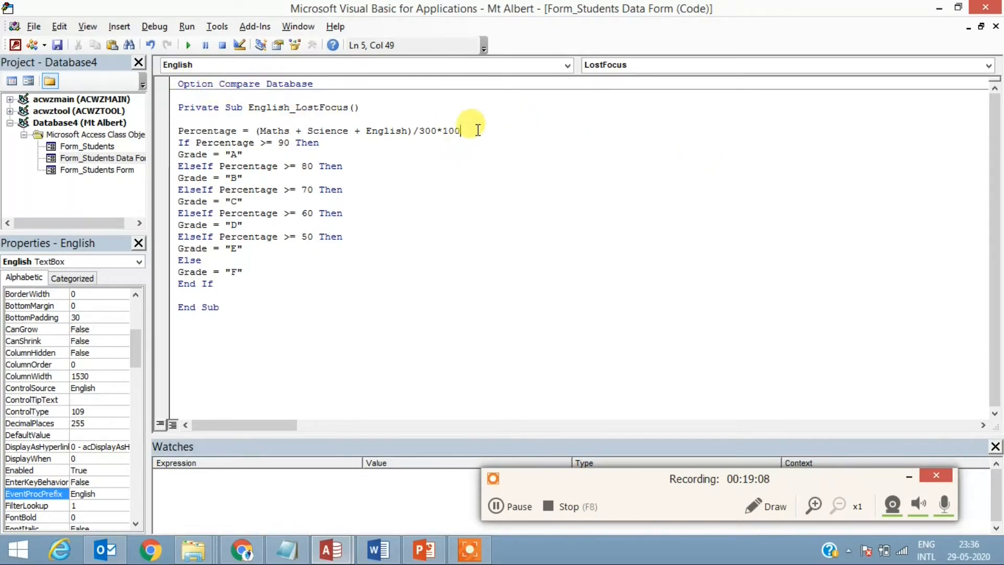
key("Return")
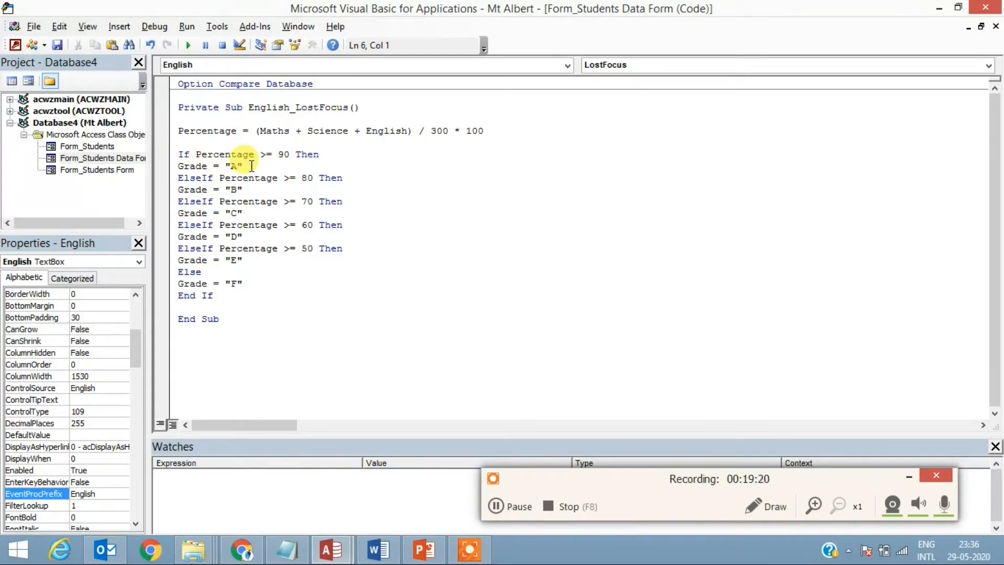
left_click_drag(242, 166, 225, 165)
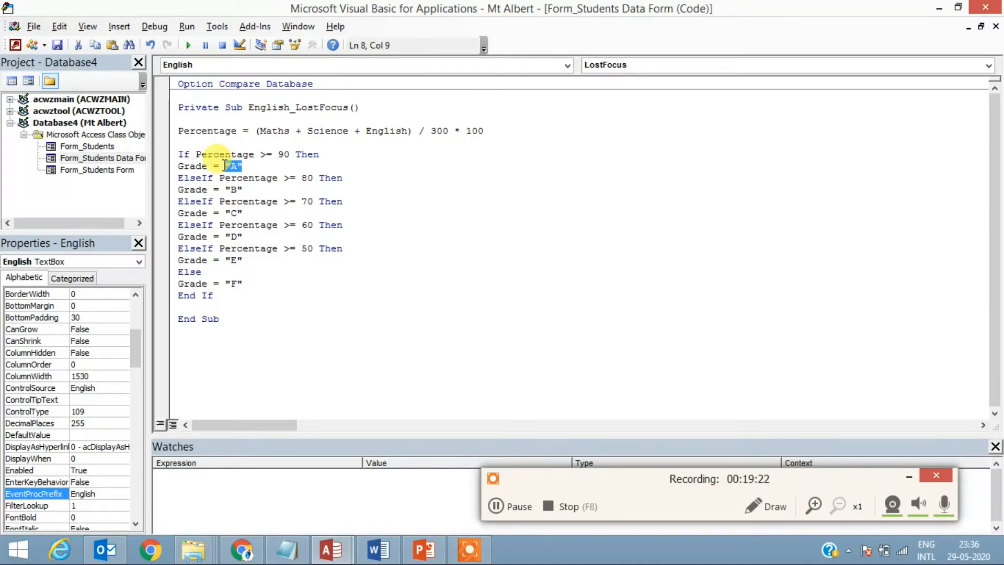
key("Right")
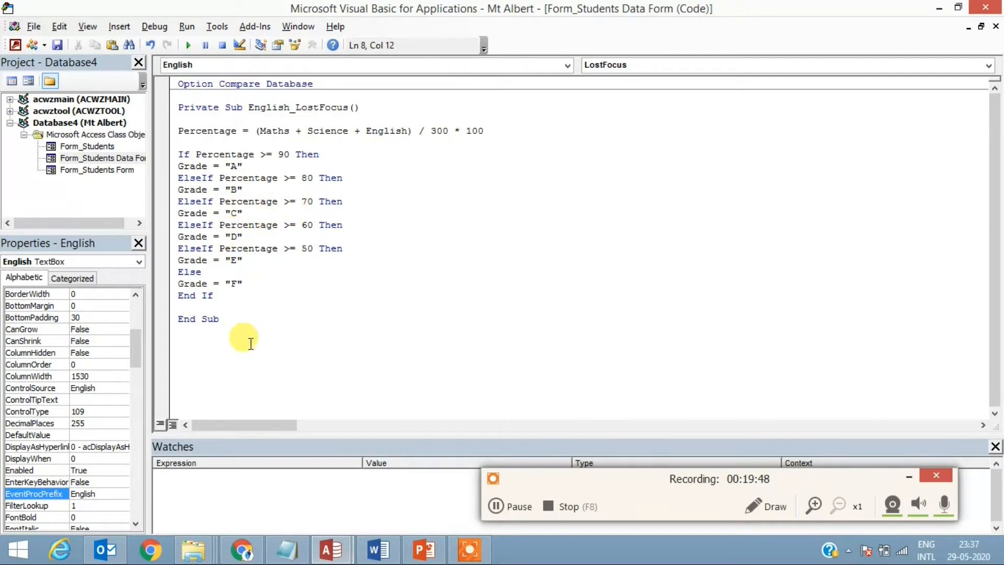
Step: Close the code windows and the Visual Basic editor, and switch the Students Data Form to Form View
left_click(996, 28)
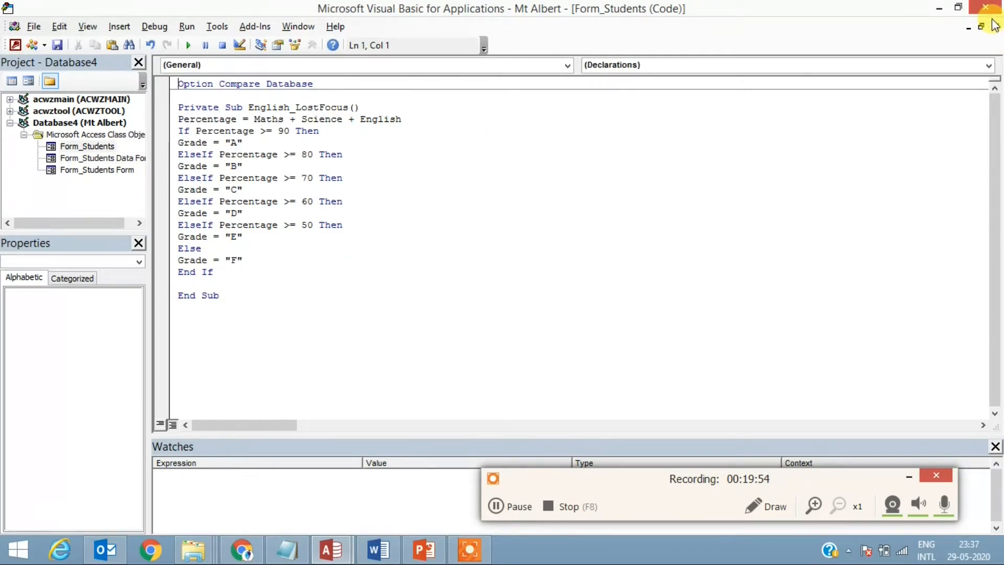
left_click(994, 27)
left_click(985, 7)
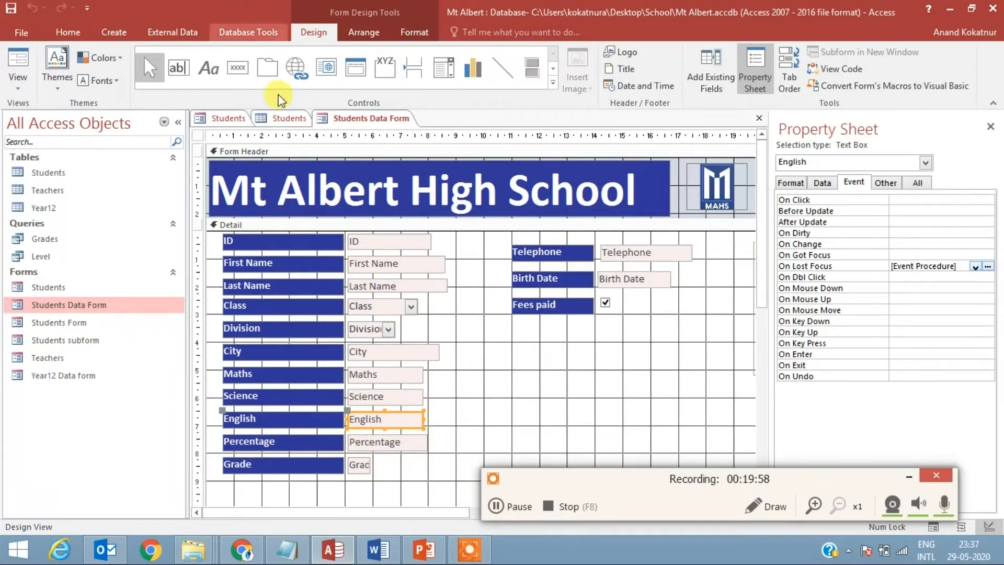
right_click(350, 123)
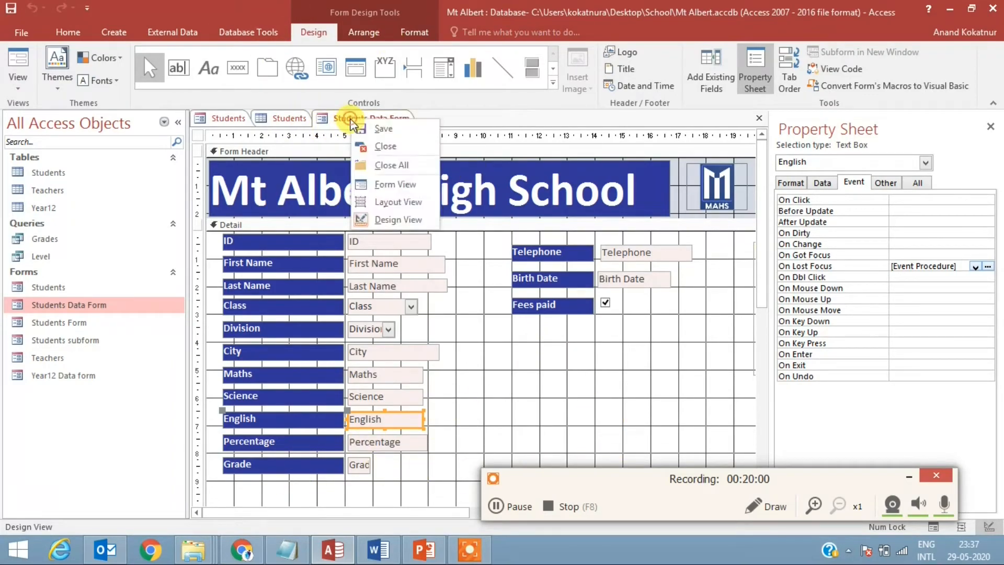
left_click(406, 193)
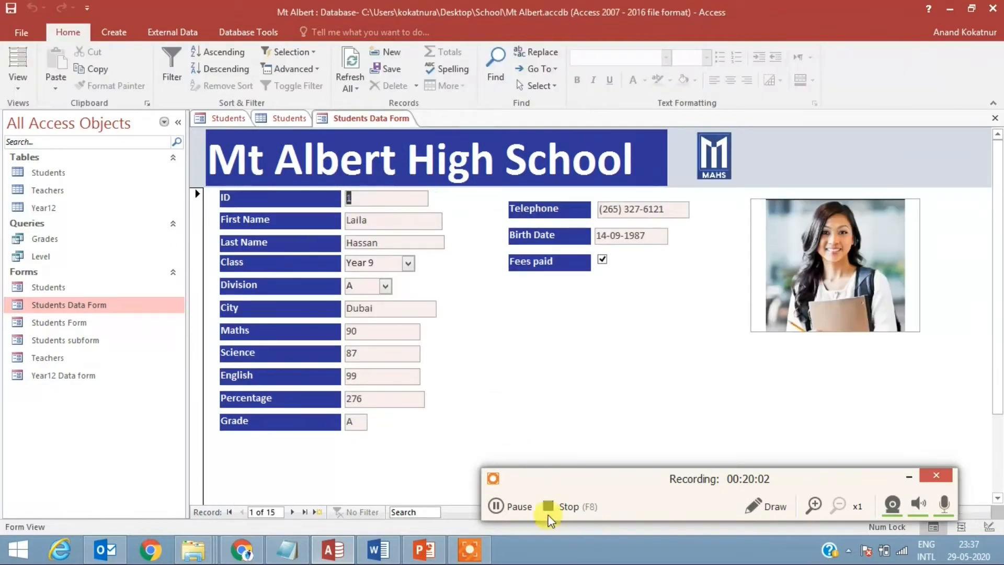
Step: Go to the fifth record and move from Maths through Science and past English to calculate its percentage and grade
left_click(293, 512)
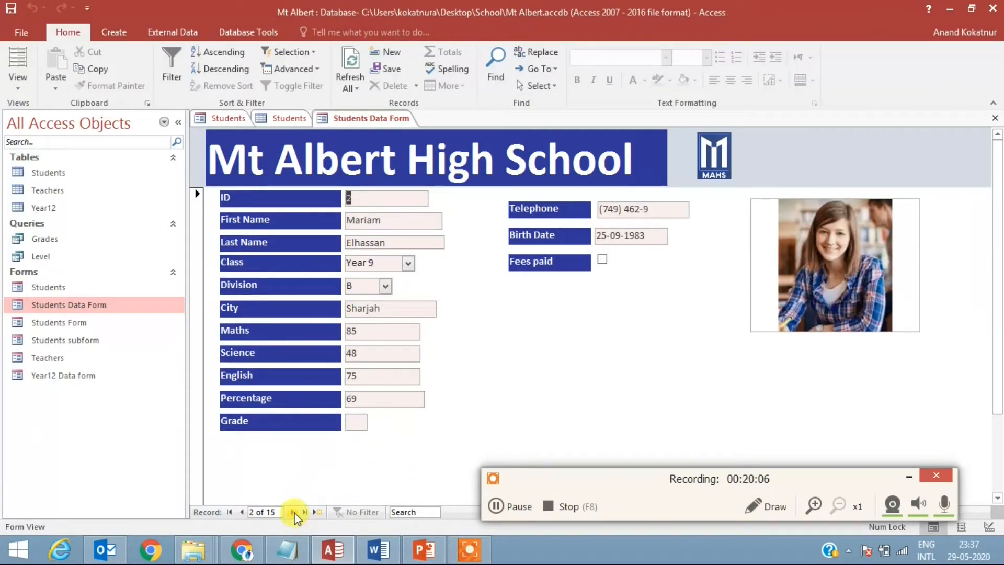
left_click(293, 513)
left_click(293, 512)
left_click(293, 512)
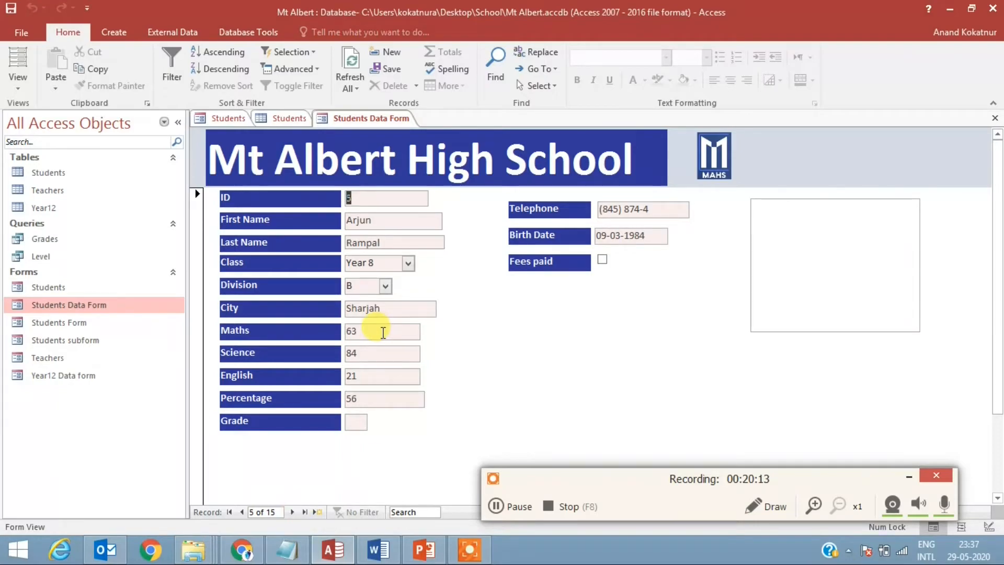
left_click(383, 332)
key("Tab")
key("Tab")
key("Tab")
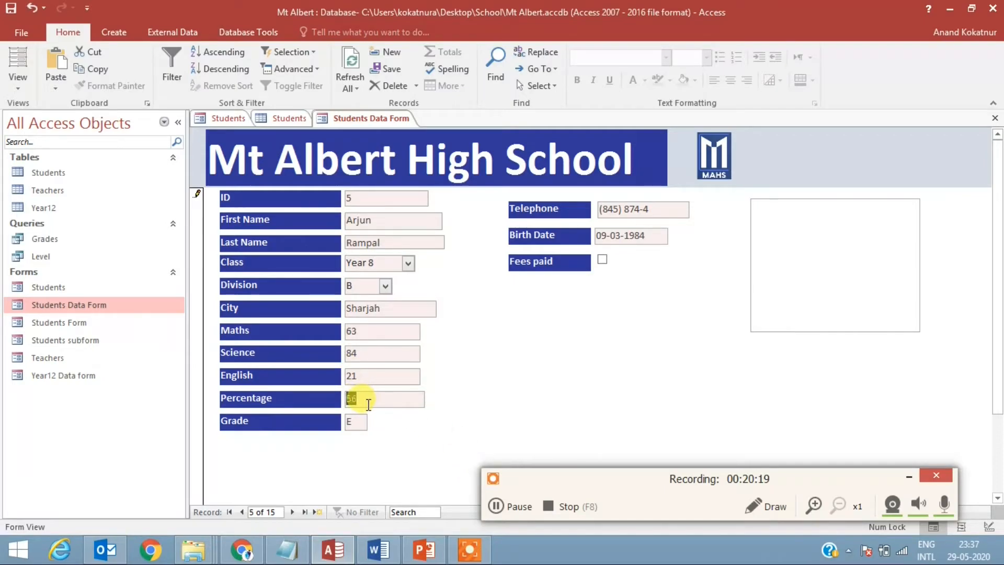
Step: In the fourth record, set Science to 86 and English to 90, and leave the English field to recalculate
left_click(241, 512)
left_click(363, 331)
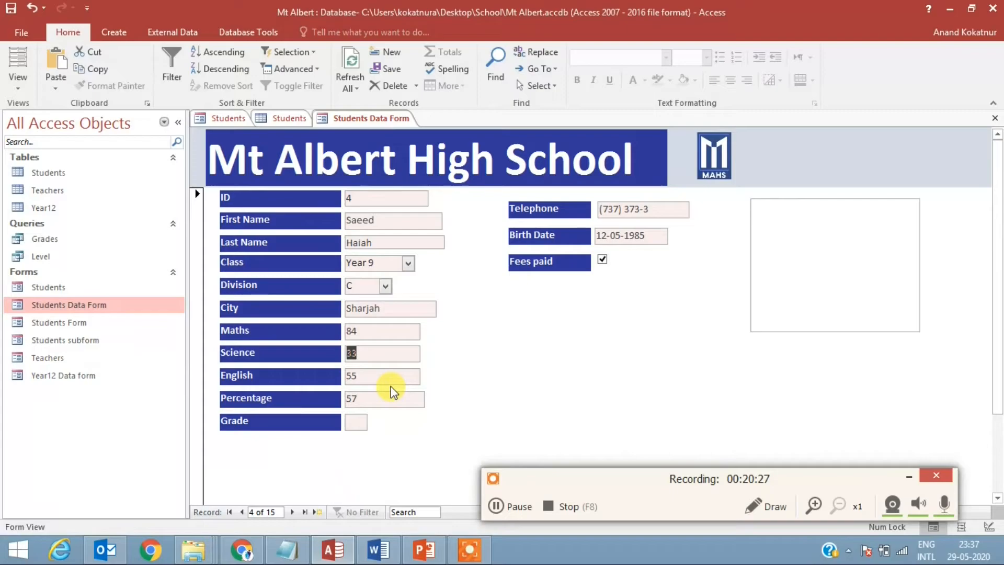
type("86")
type("90")
key("Tab")
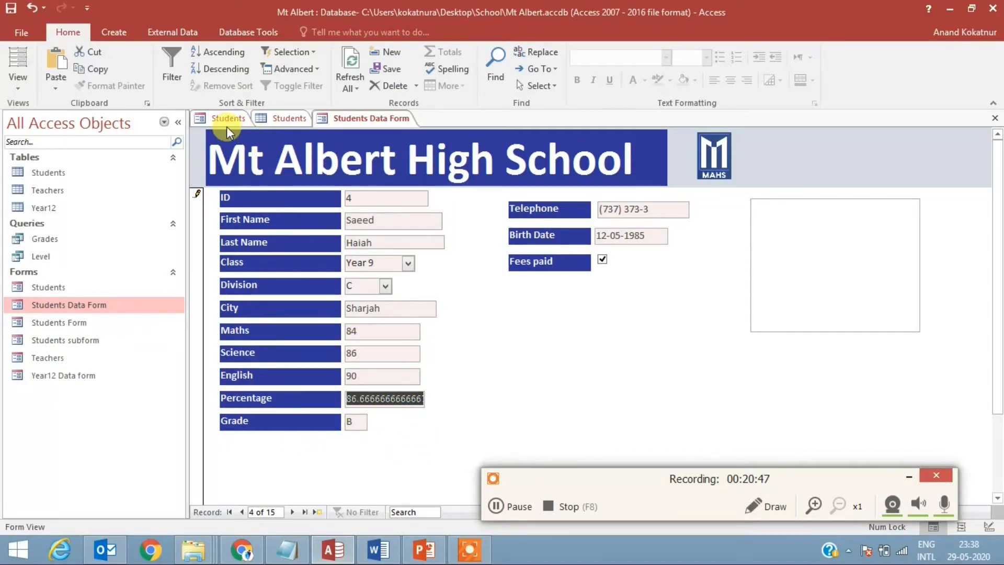
Step: Look at the Students form and the Students table, and return to the first record of the Students Data Form
double_click(45, 287)
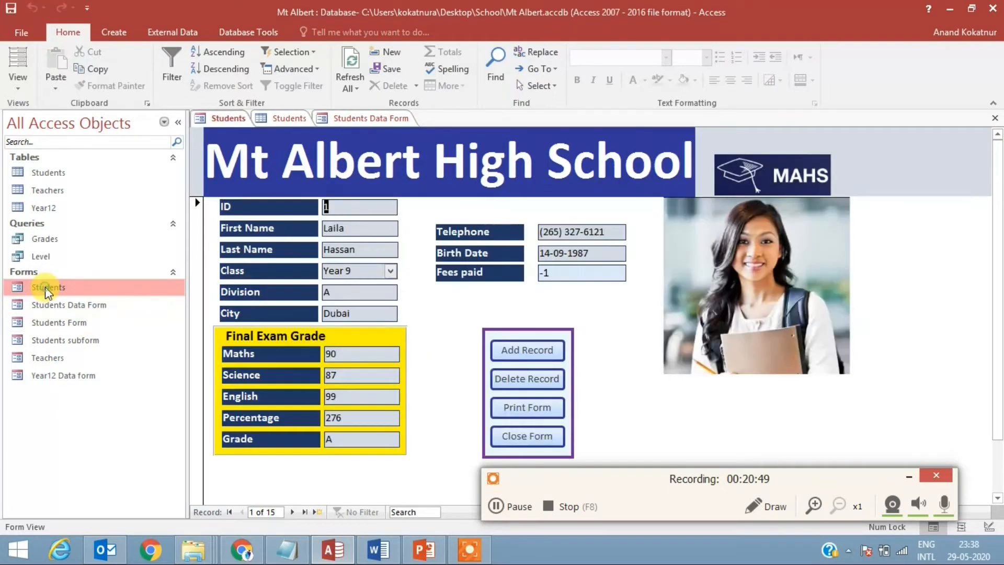
double_click(48, 172)
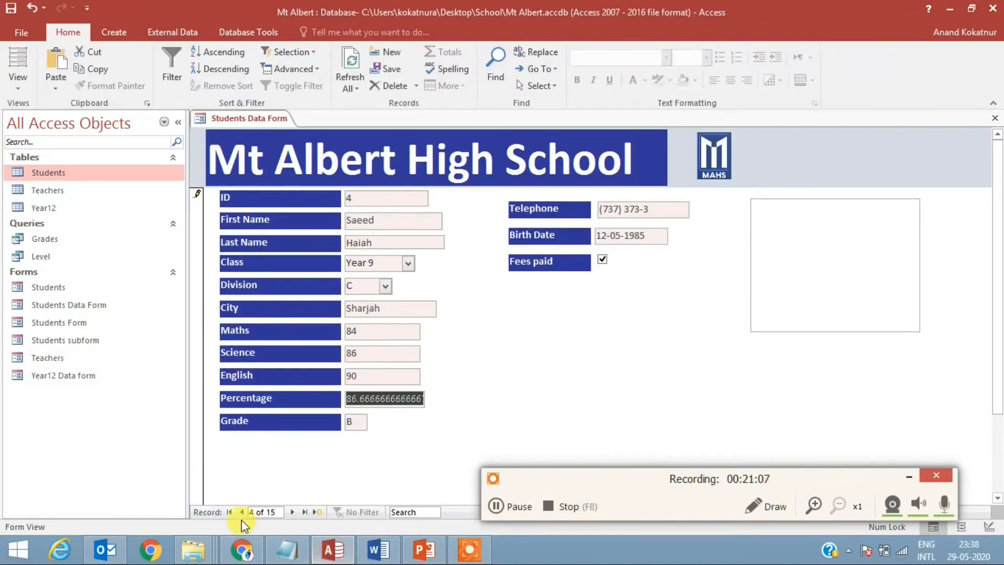
left_click(242, 513)
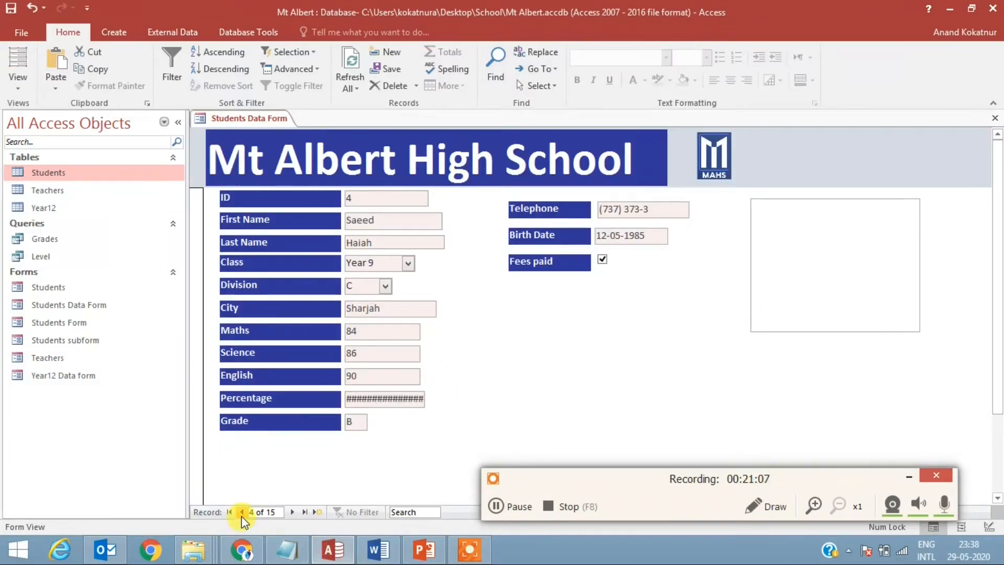
left_click(242, 514)
left_click(242, 513)
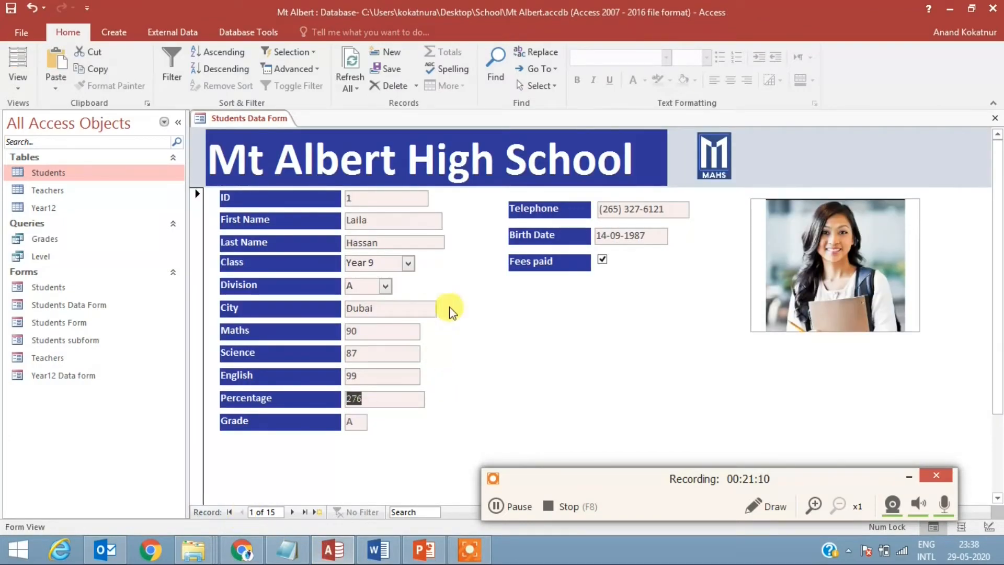
Step: Recalculate the percentage and grade in the second and third records by moving past their English fields
left_click(291, 512)
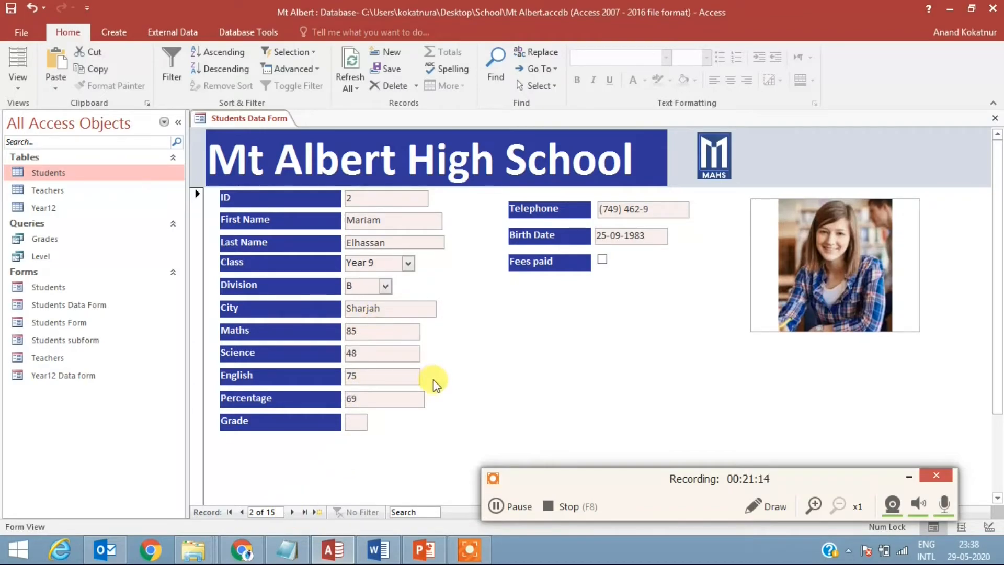
key("Tab")
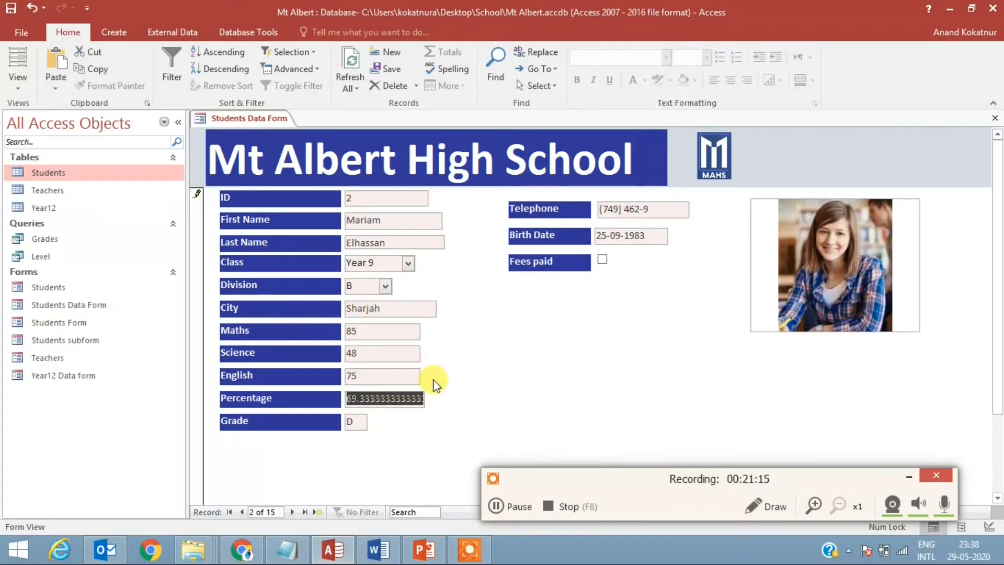
left_click(292, 512)
key("Tab")
key("Tab")
key("Tab")
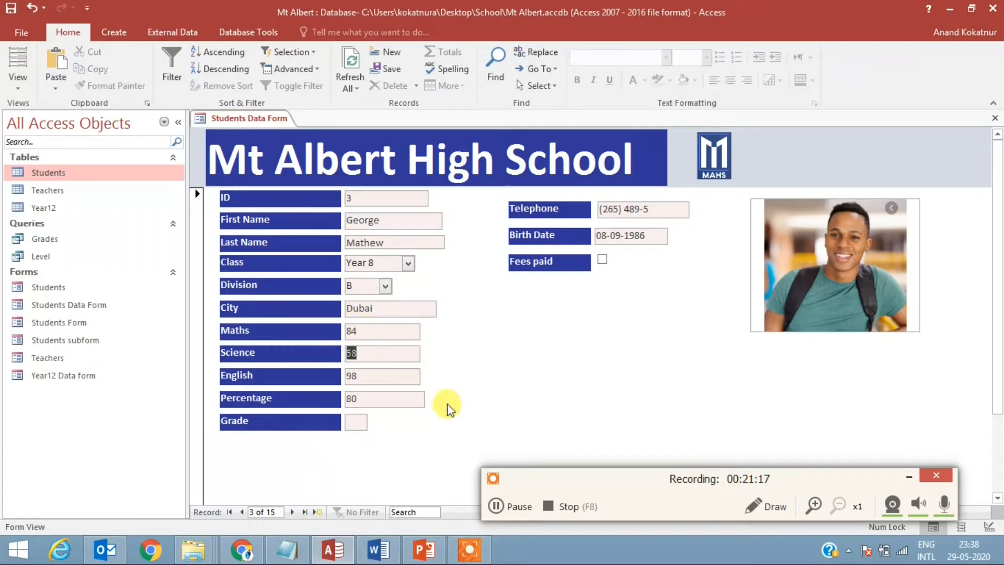
Step: Check the fourth and fifth records' calculated grades and advance to the sixth record
left_click(293, 512)
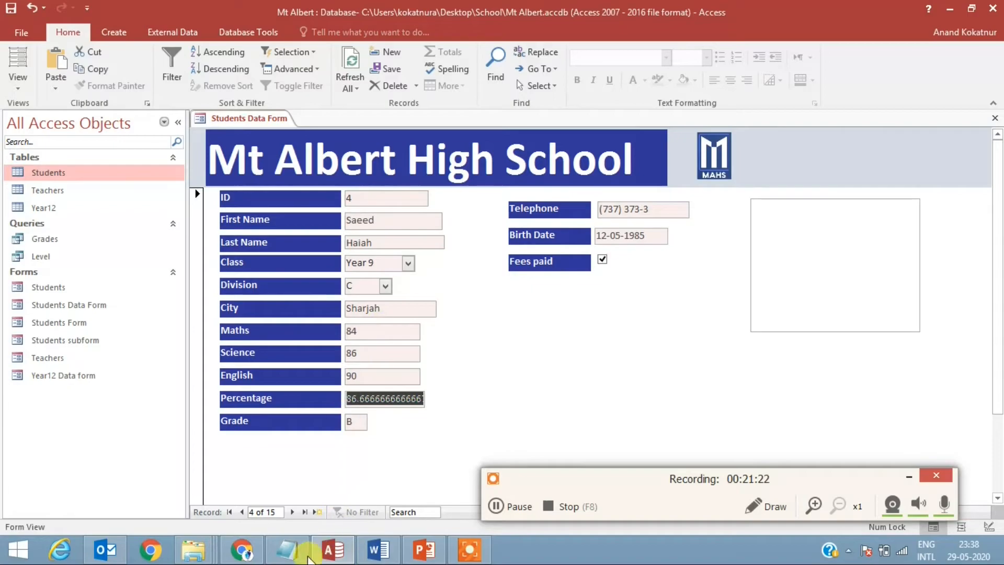
left_click(292, 512)
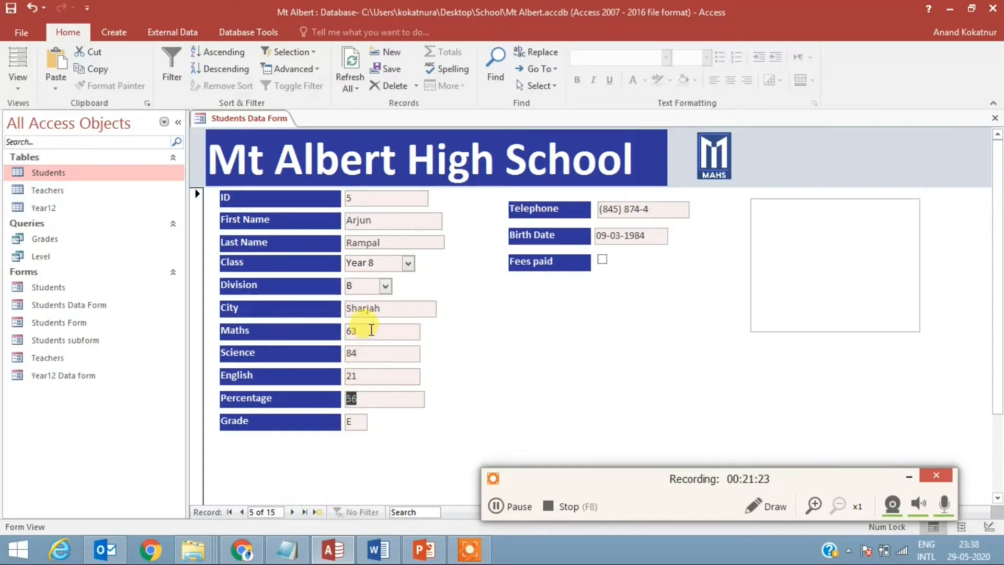
left_click(292, 512)
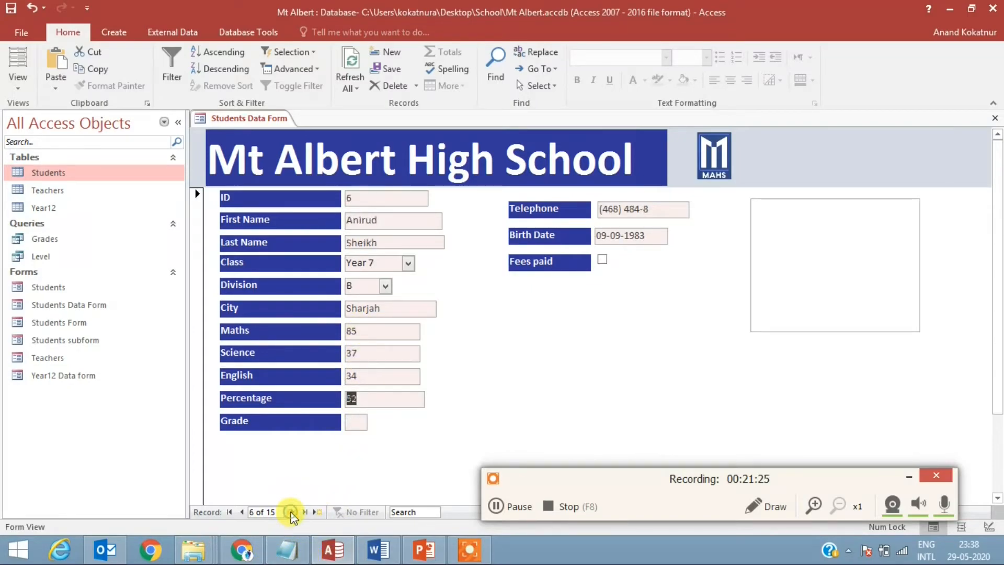
Step: Recalculate the sixth record's percentage and grade by moving past its English field
left_click(384, 349)
key("Tab")
key("Tab")
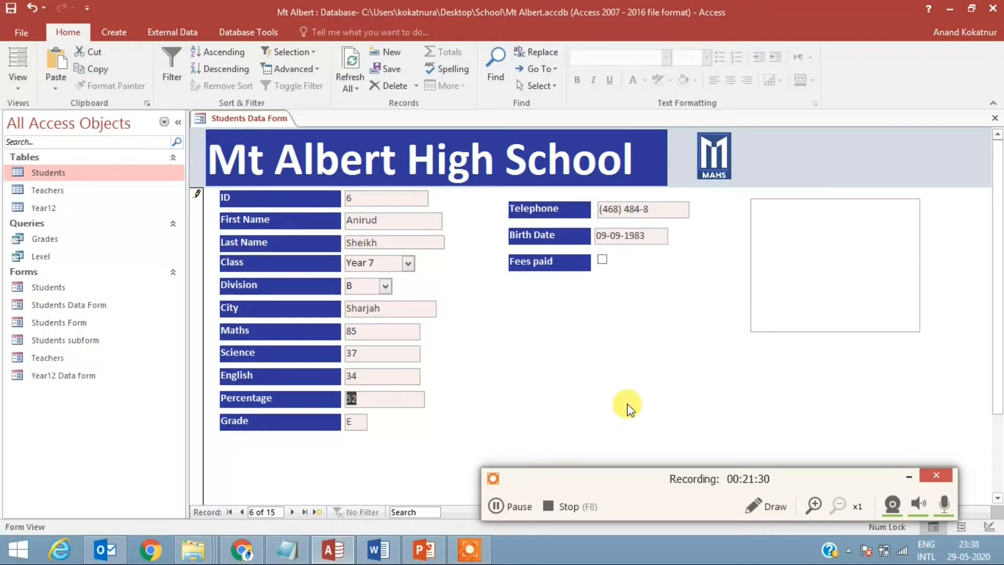
Step: In the form's design view, add a command button below Fees paid that adds a new record, labelled with the text Add Record
right_click(243, 120)
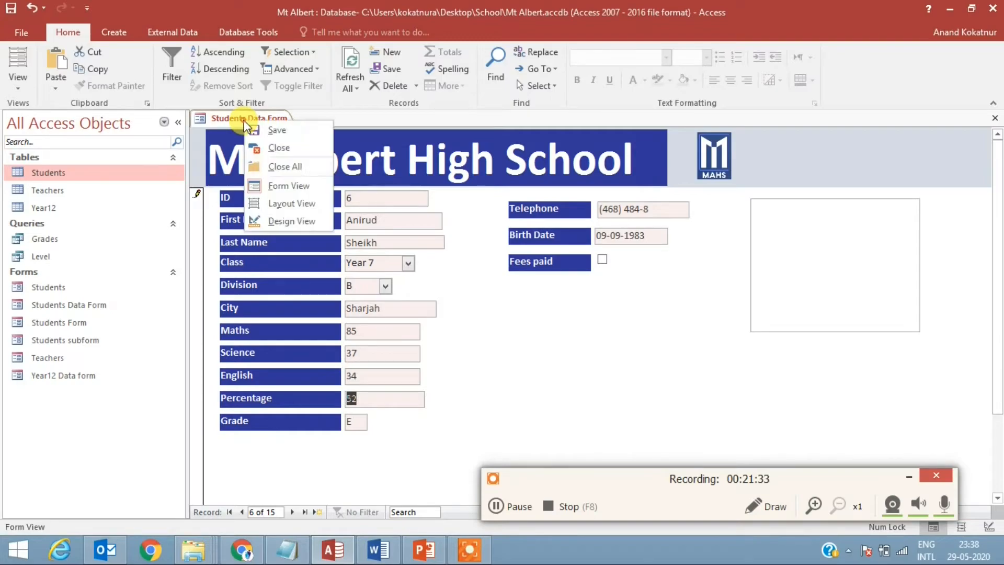
left_click(294, 225)
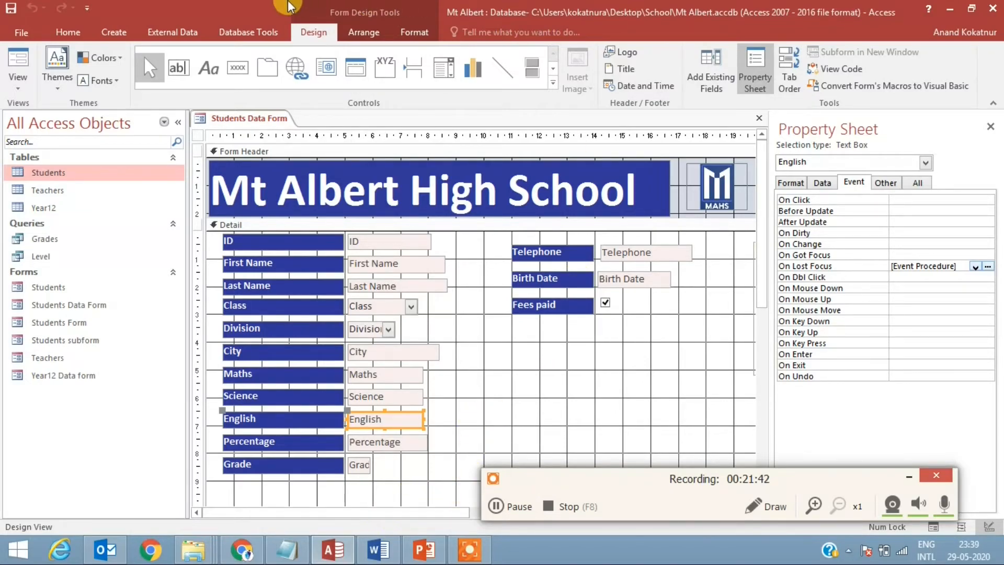
left_click(238, 69)
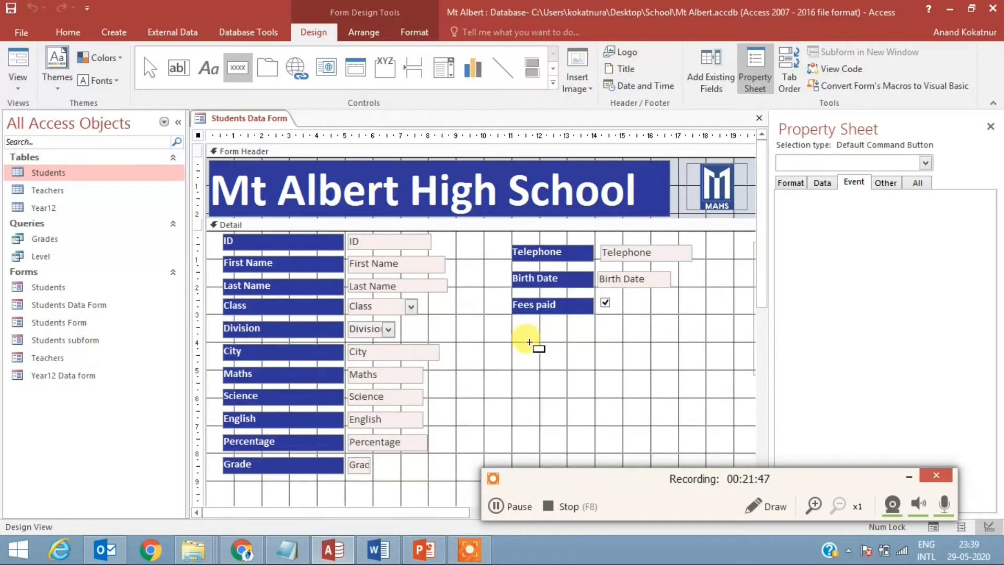
left_click_drag(530, 342, 610, 360)
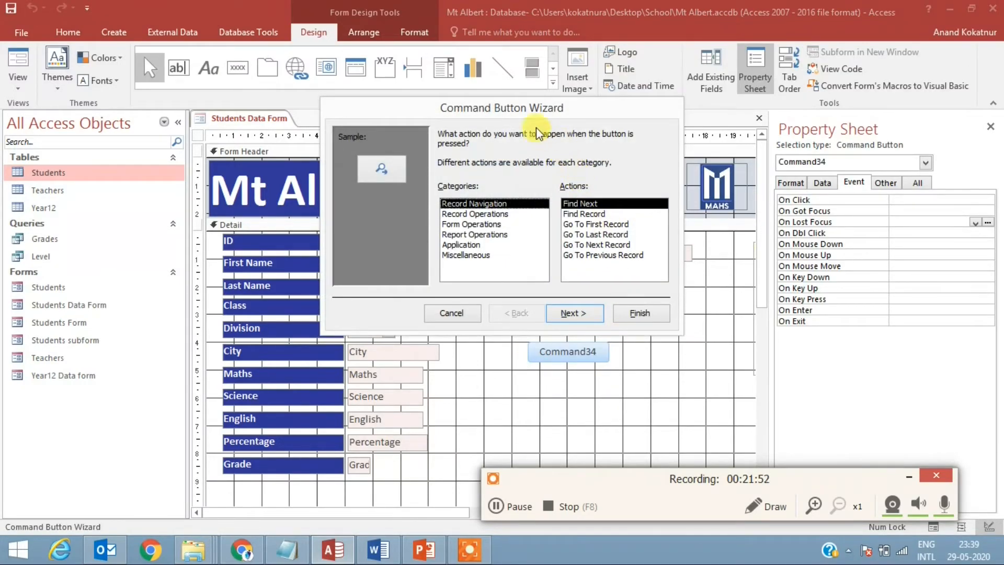
left_click(461, 215)
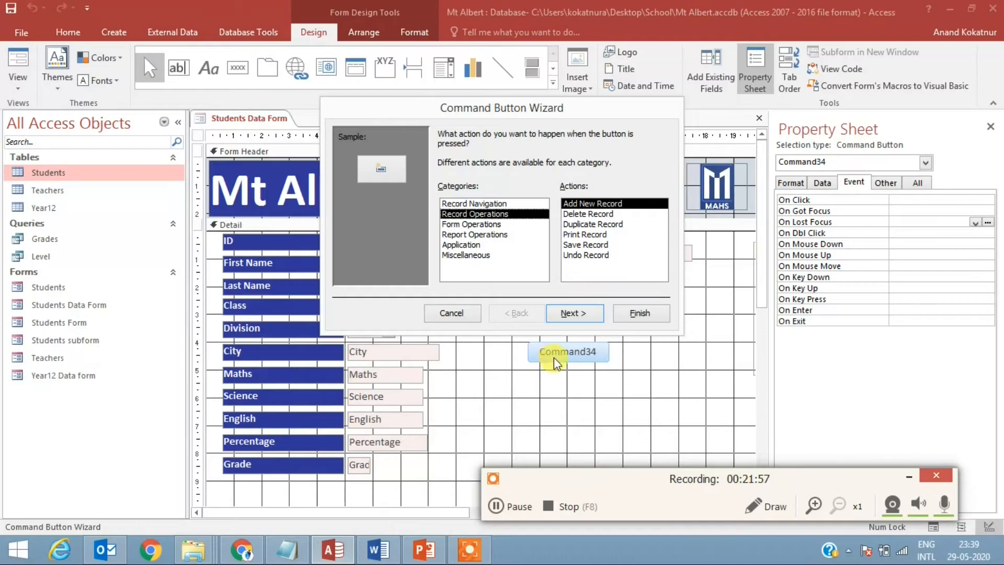
left_click(574, 313)
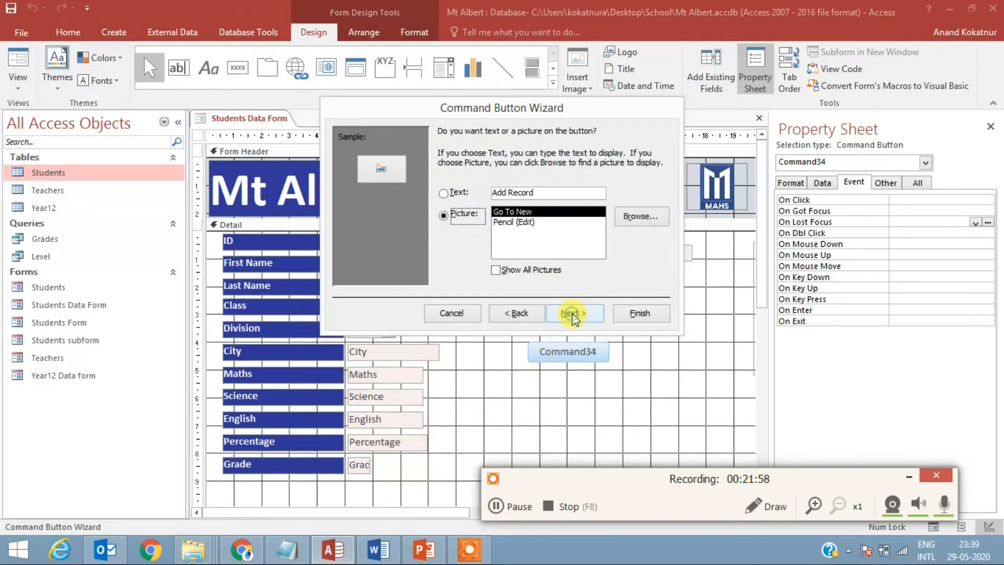
left_click(465, 194)
left_click(575, 313)
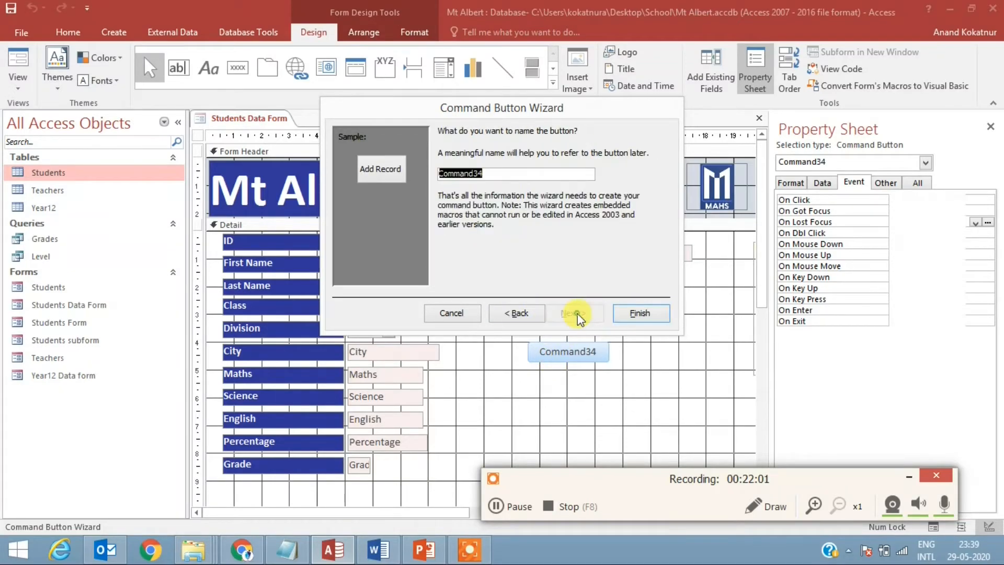
left_click(640, 314)
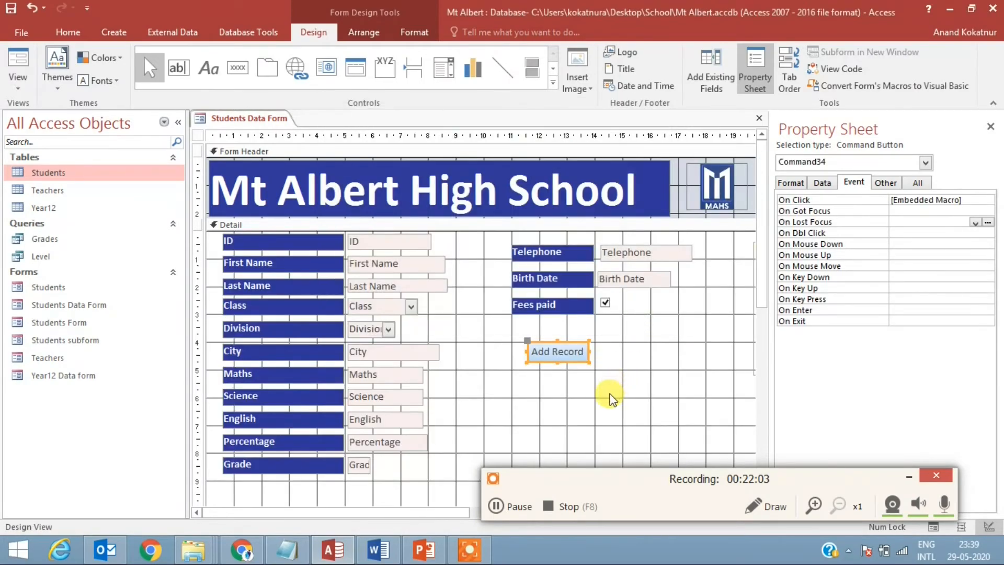
Step: Add a command button below Add Record that deletes the record, labelled with the text Delete Record
left_click(239, 66)
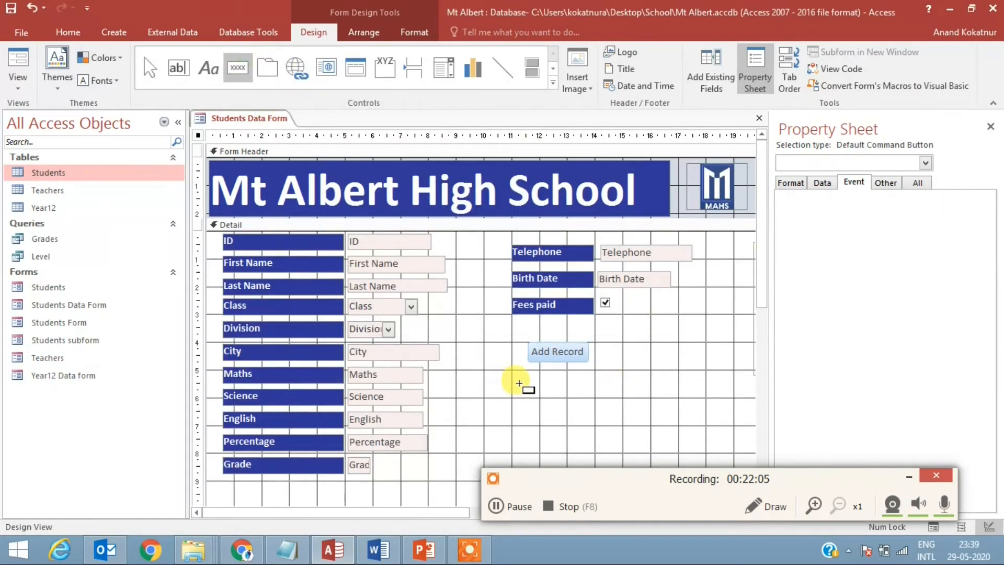
left_click_drag(527, 372, 589, 390)
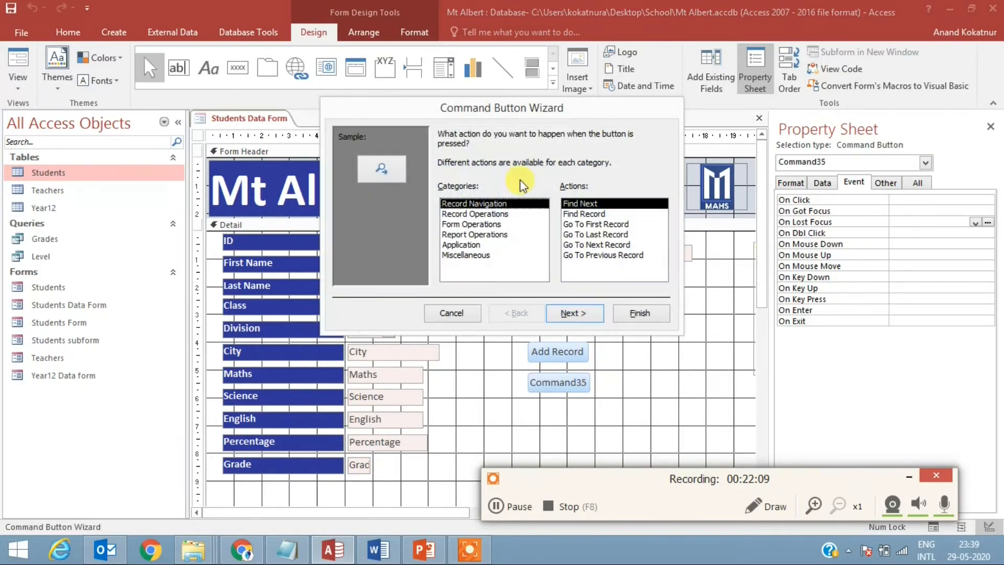
left_click(487, 212)
left_click(588, 216)
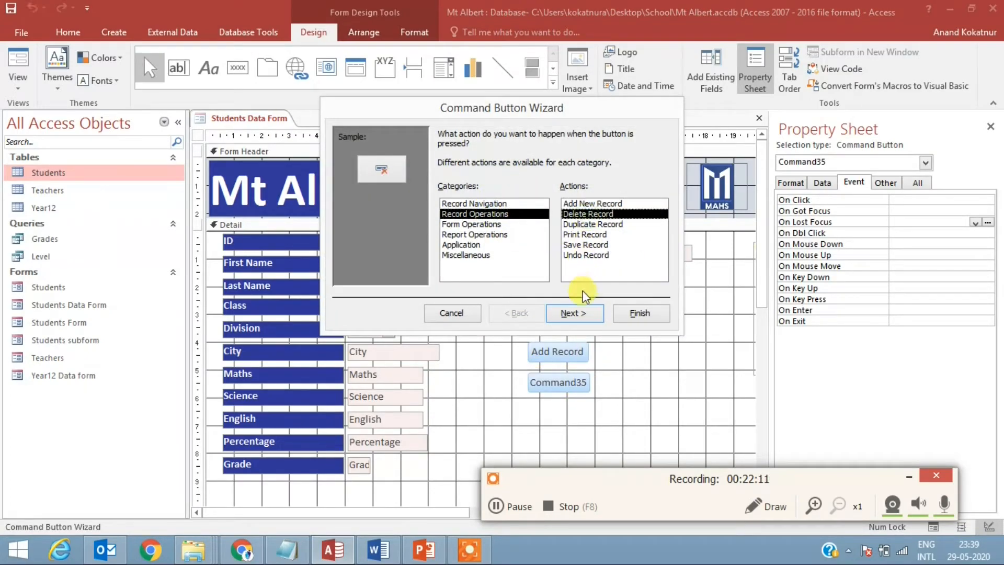
left_click(578, 308)
left_click(444, 192)
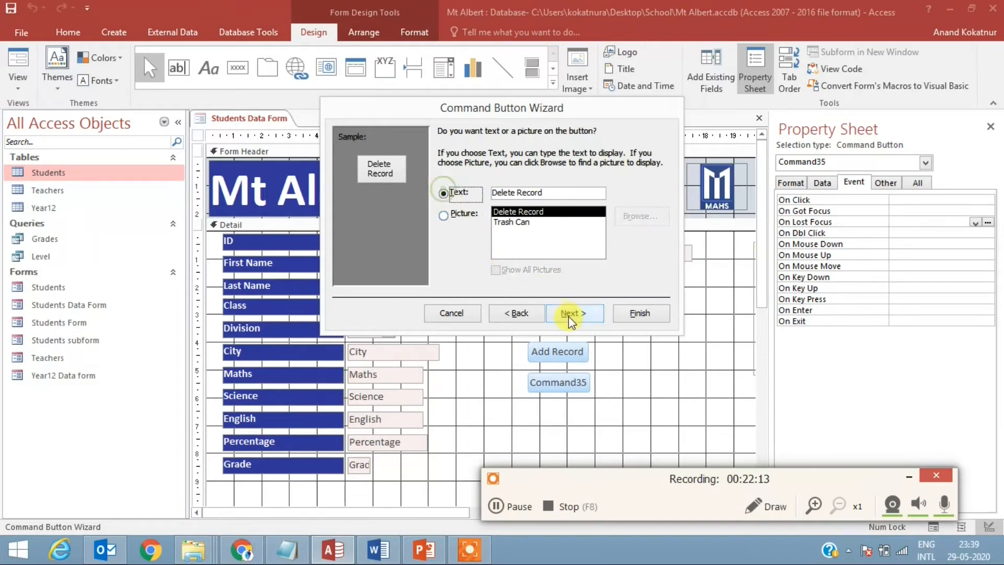
left_click(573, 314)
left_click(651, 312)
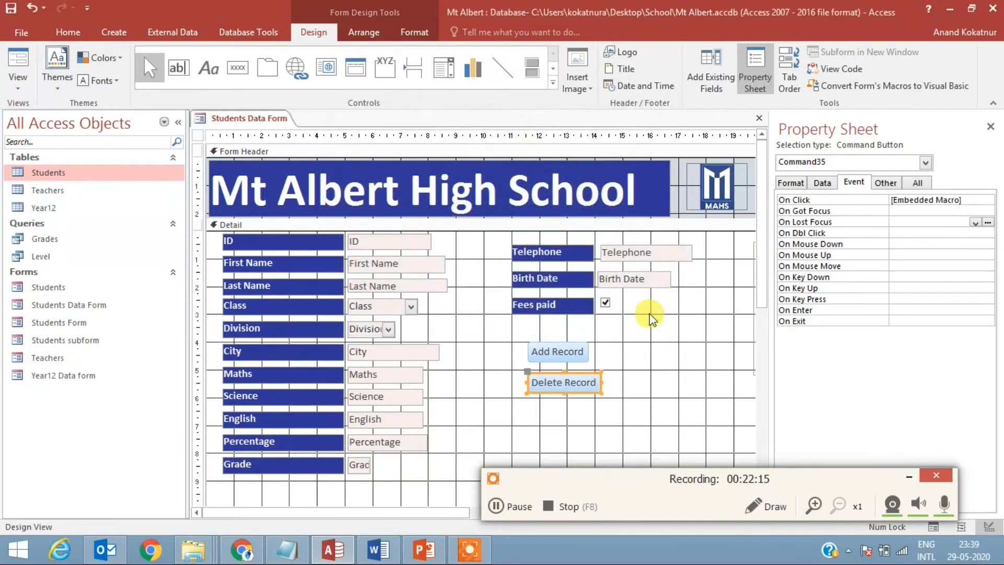
Step: Add a command button below Delete Record that prints the current form, labelled with the text Print Form
left_click(238, 67)
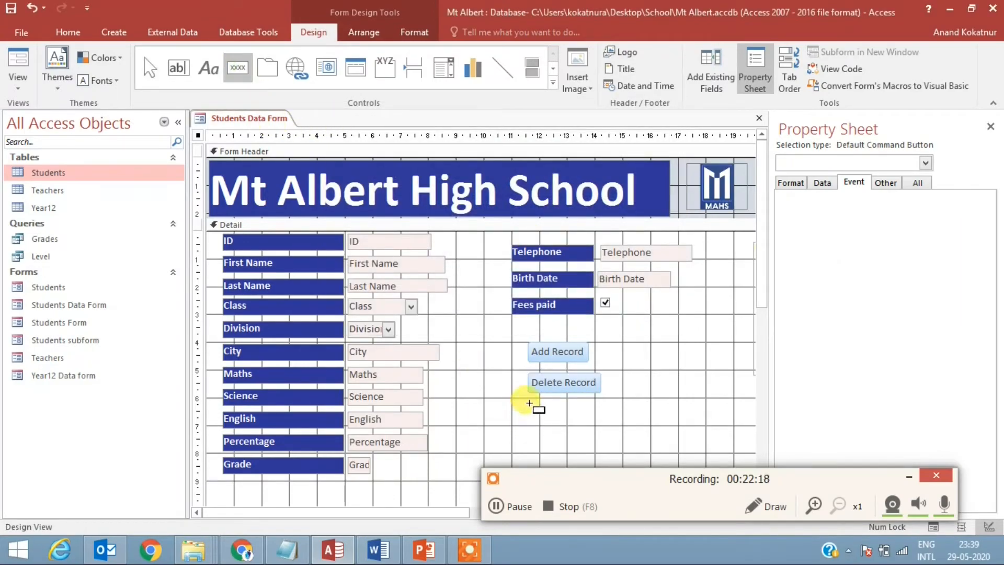
left_click_drag(530, 403, 601, 425)
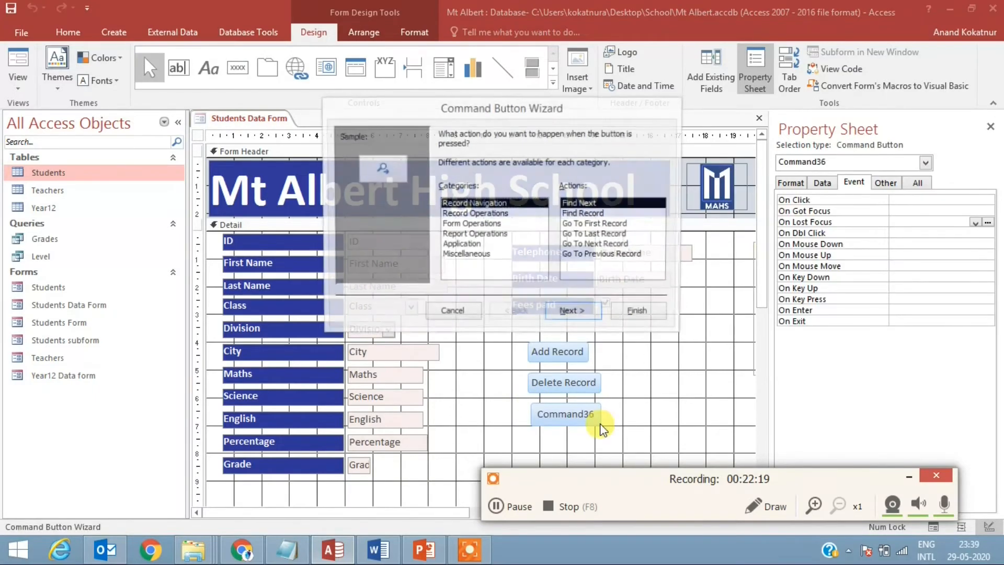
left_click(488, 214)
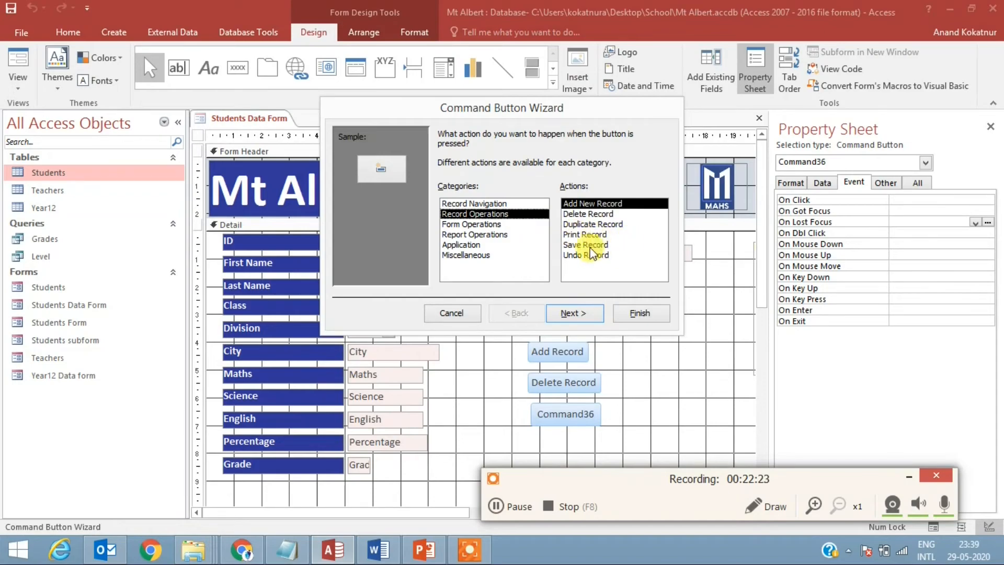
left_click(482, 225)
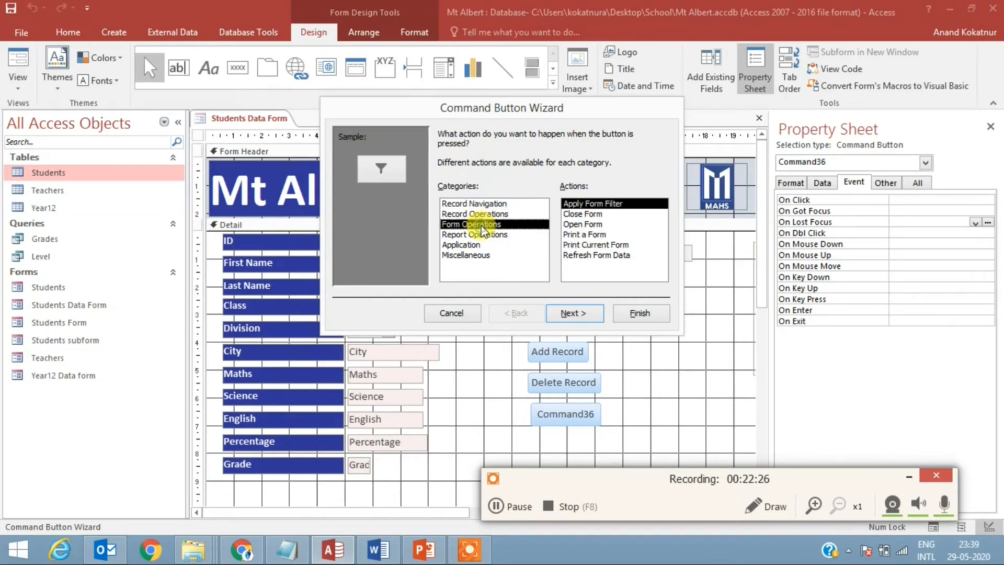
left_click(596, 245)
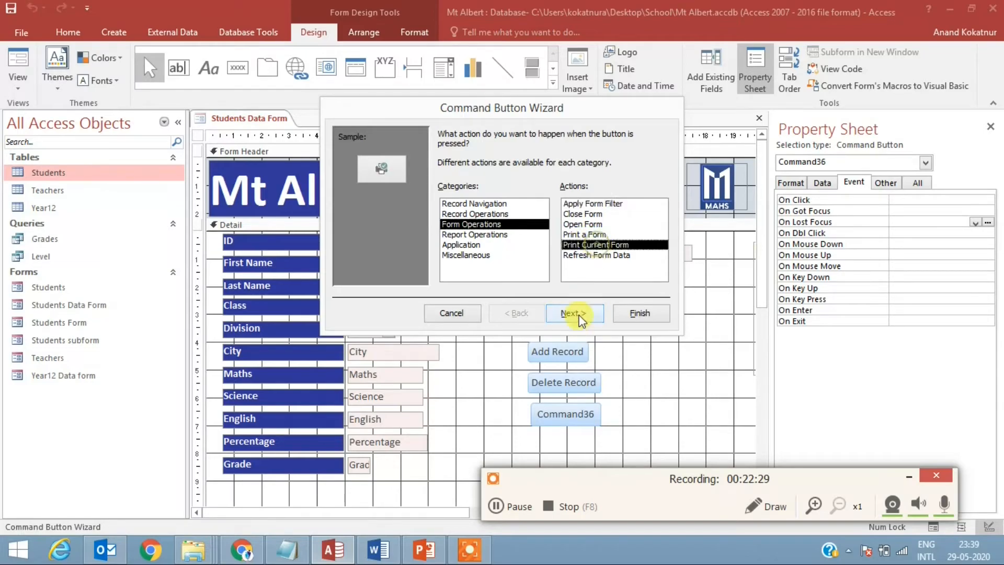
left_click(569, 314)
left_click(443, 193)
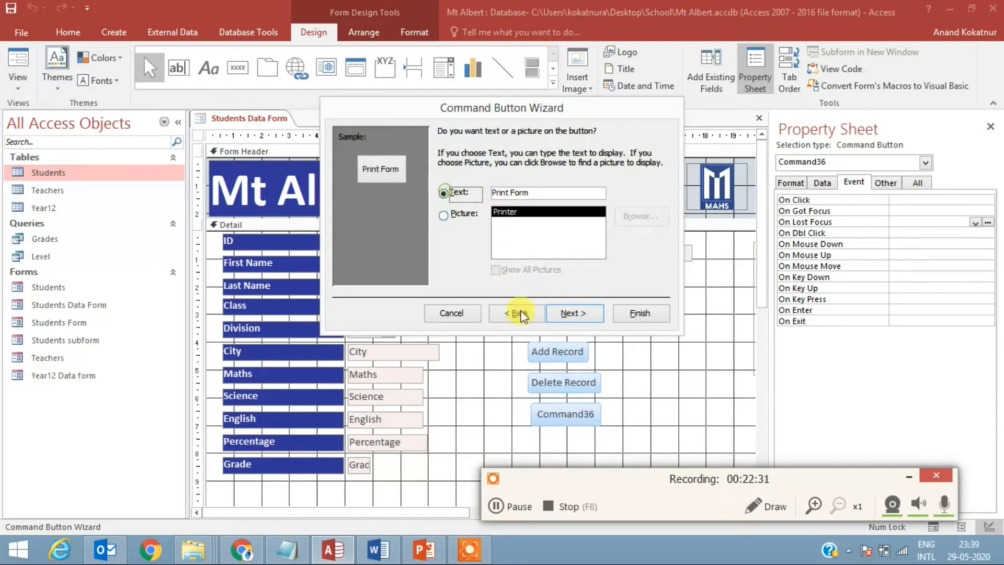
left_click(574, 313)
left_click(640, 314)
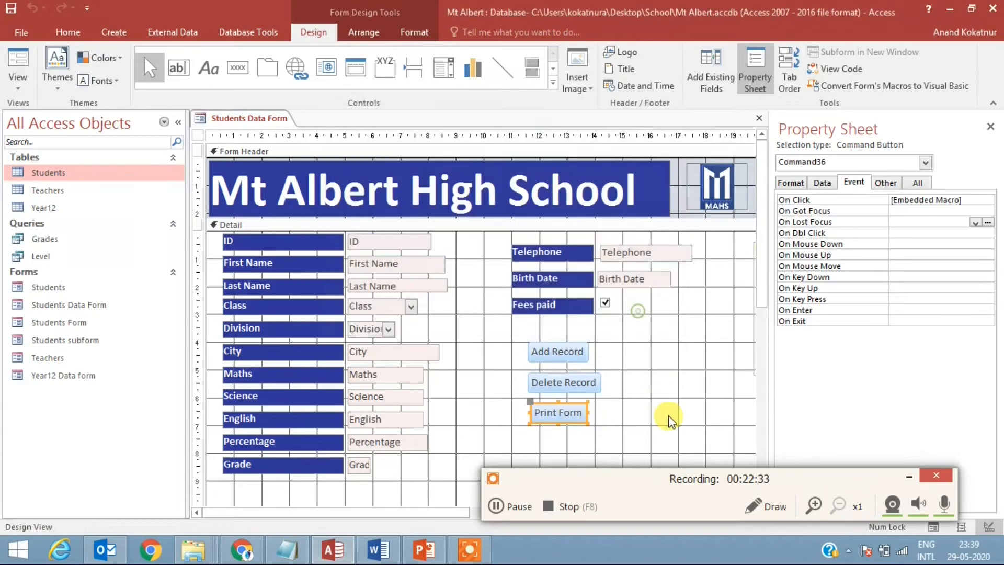
Step: Draw a fourth command button below Print Form and choose the Form Operations category for it
left_click_drag(639, 476, 642, 506)
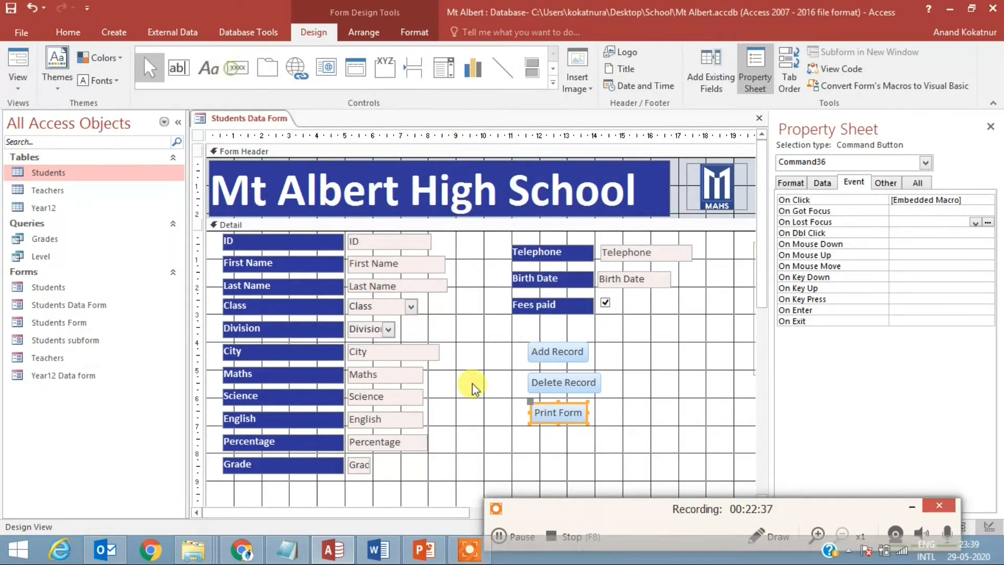
left_click(238, 69)
left_click_drag(532, 431, 605, 454)
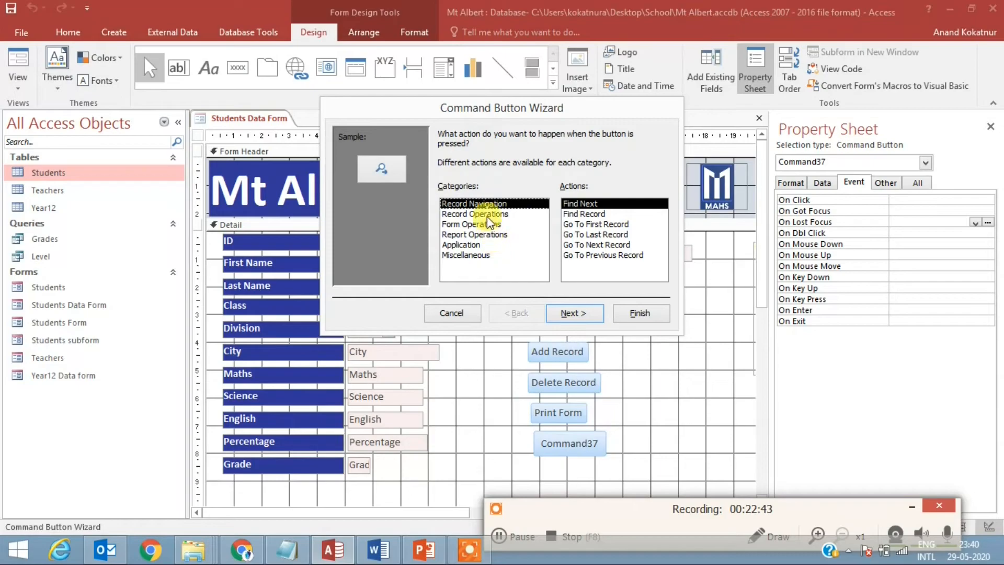
left_click(484, 222)
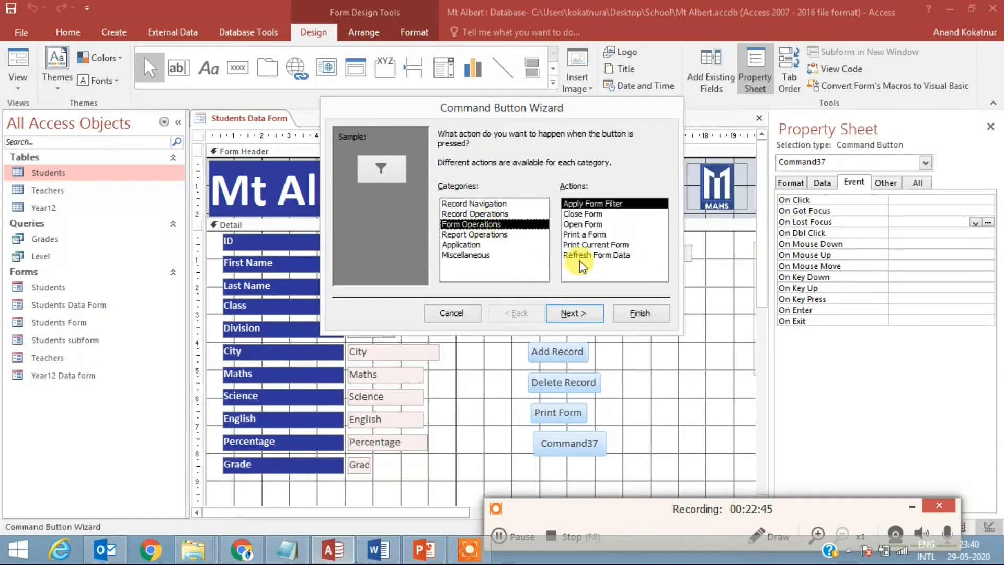
left_click(592, 235)
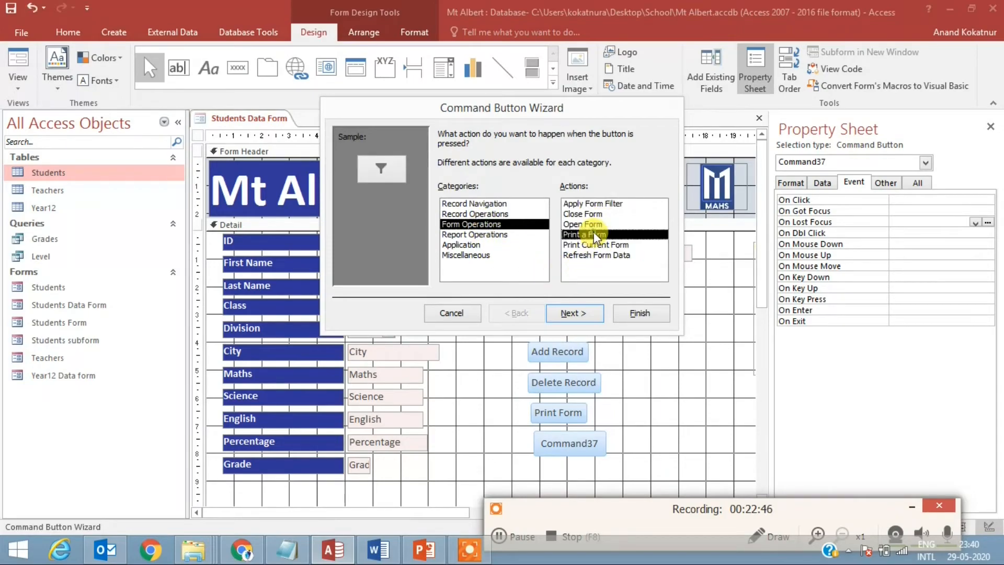
left_click(578, 309)
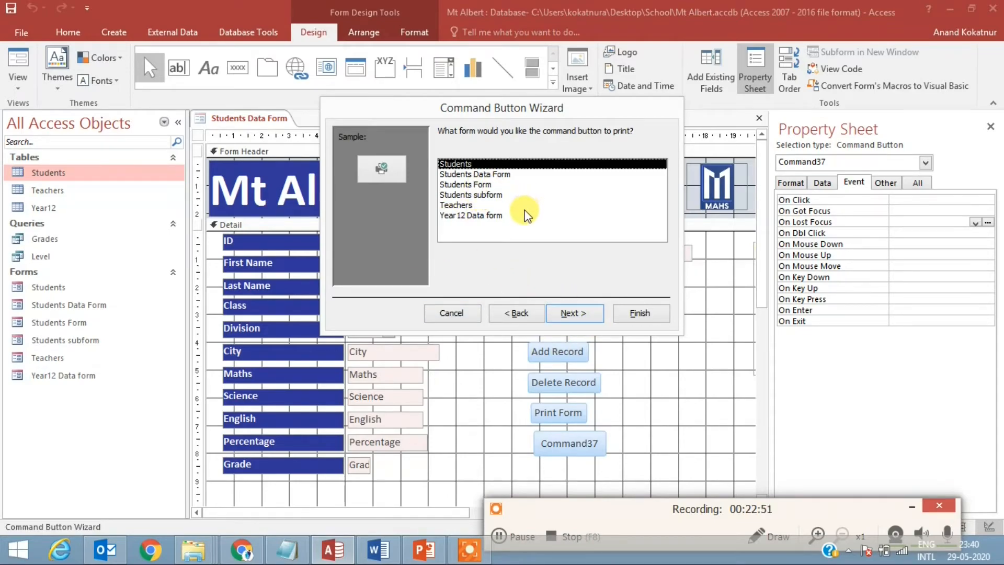
left_click(502, 174)
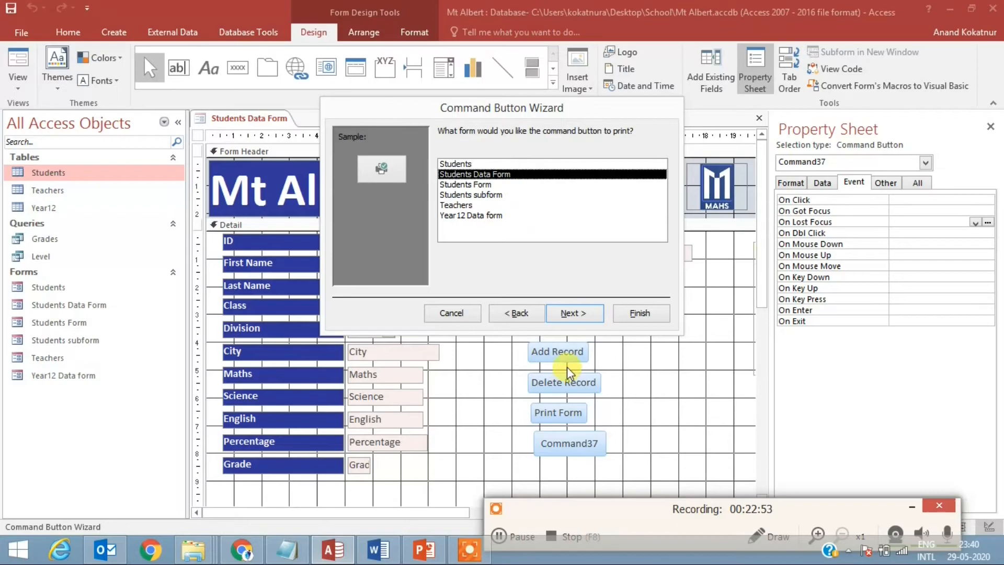
left_click(569, 310)
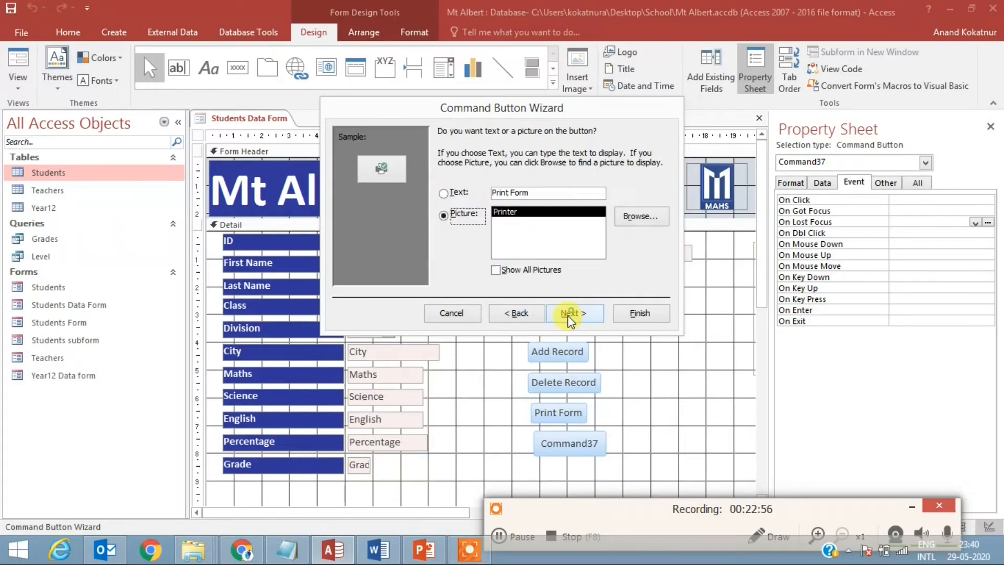
left_click(523, 313)
left_click(522, 312)
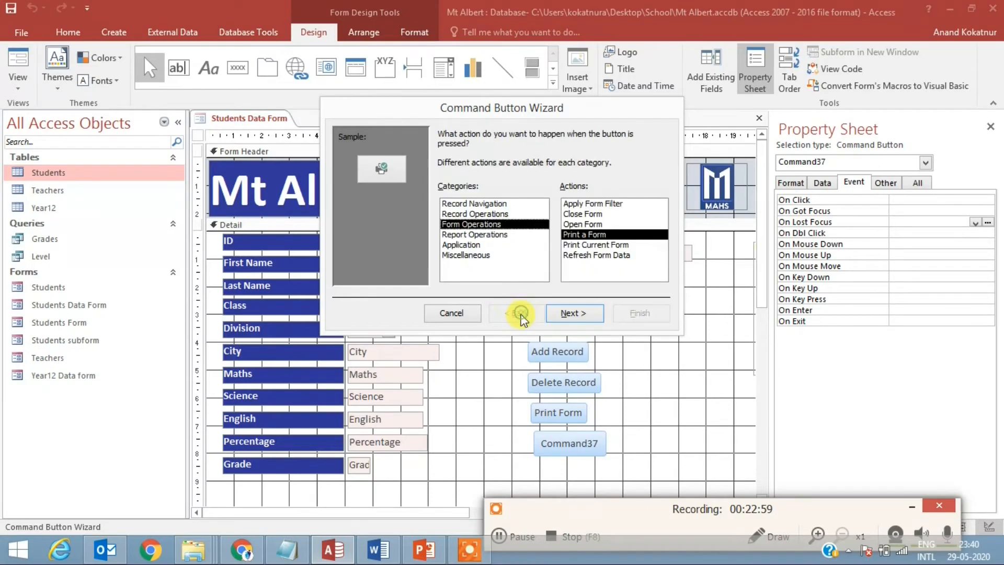
Step: Assign the Close Form action to the new button and label it with the text Close Form
left_click(583, 214)
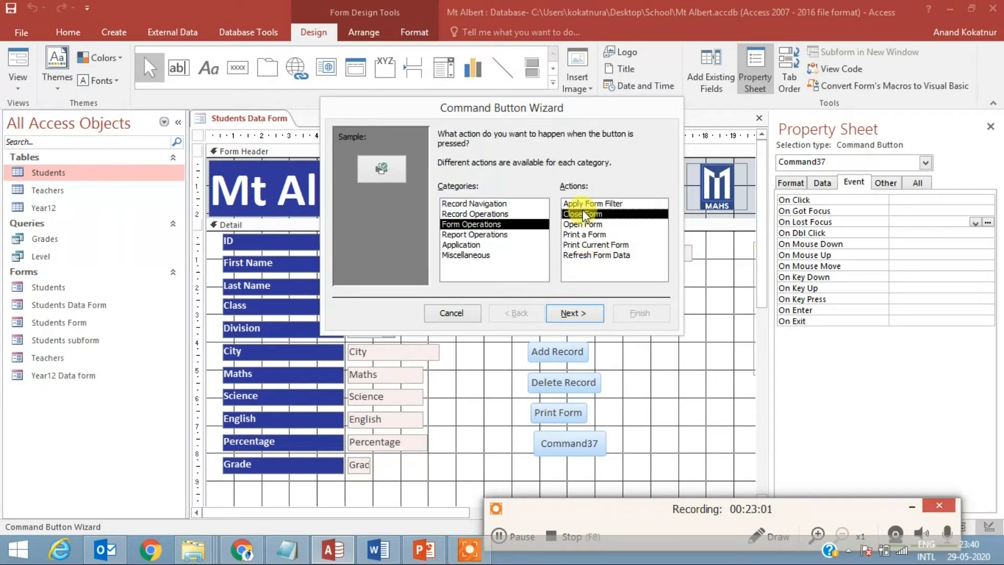
left_click(578, 312)
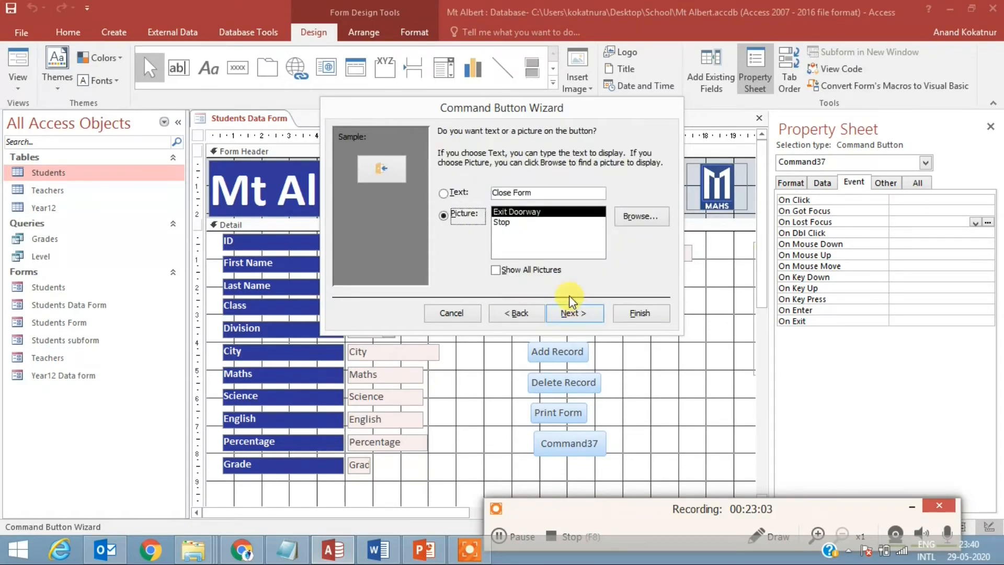
left_click(463, 190)
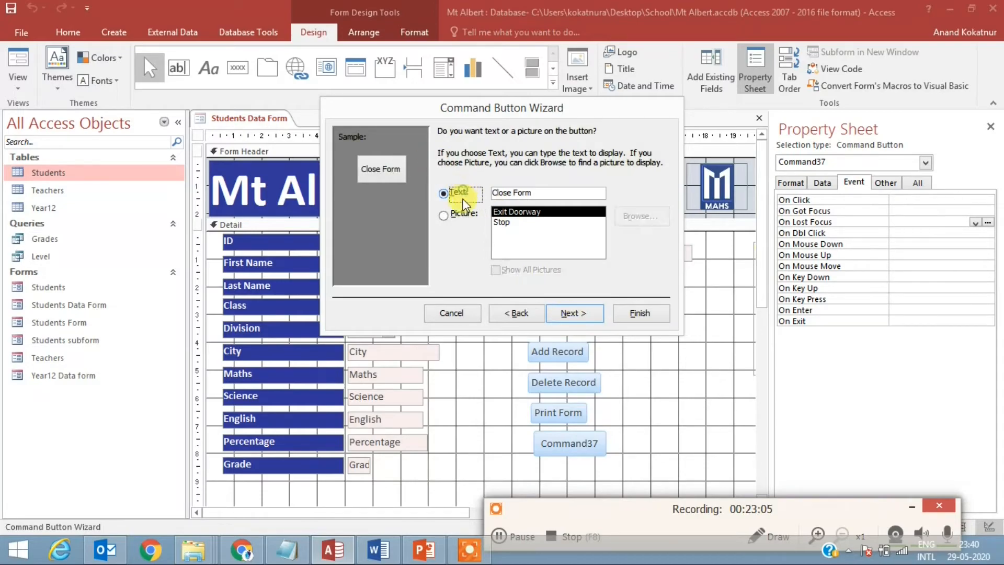
left_click(580, 319)
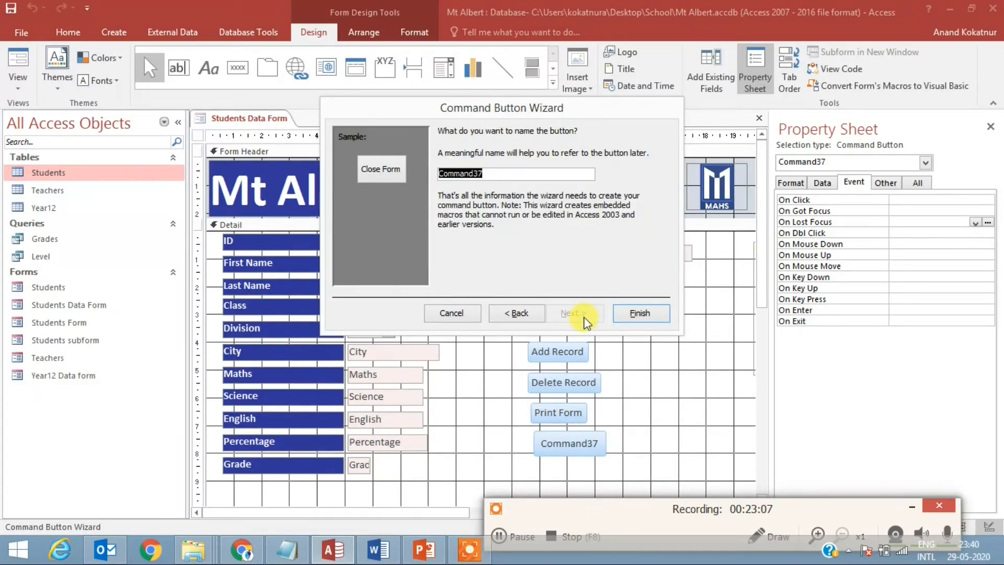
left_click(641, 313)
Step: Finish creating the Close Form button and set the font size of all four command buttons to 14
left_click(627, 467)
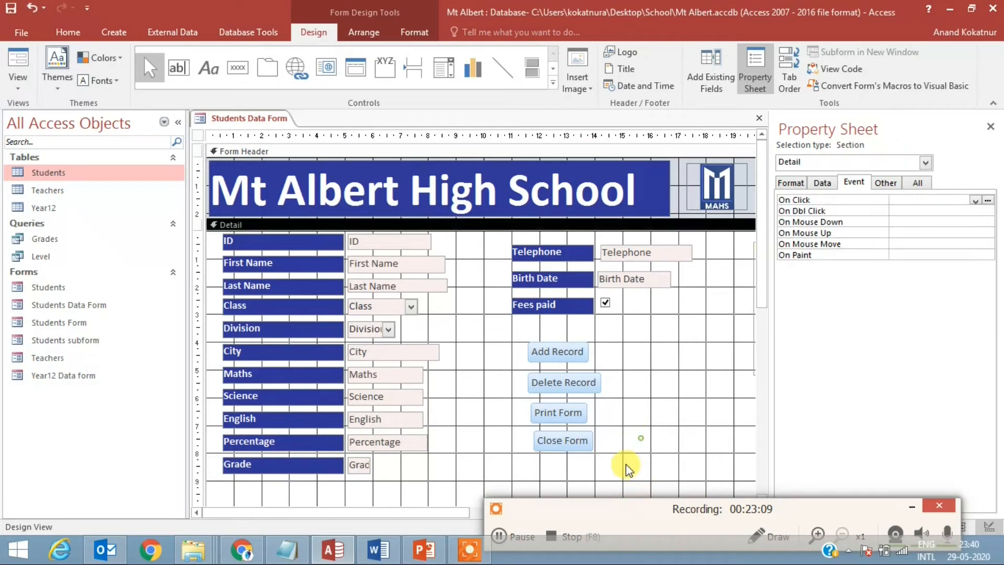
left_click_drag(622, 452, 526, 335)
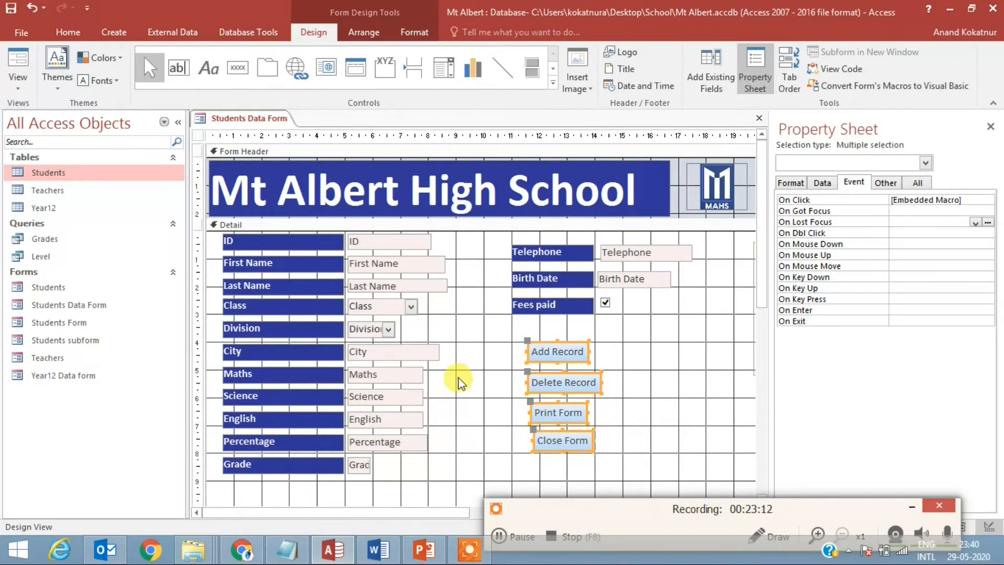
left_click(62, 32)
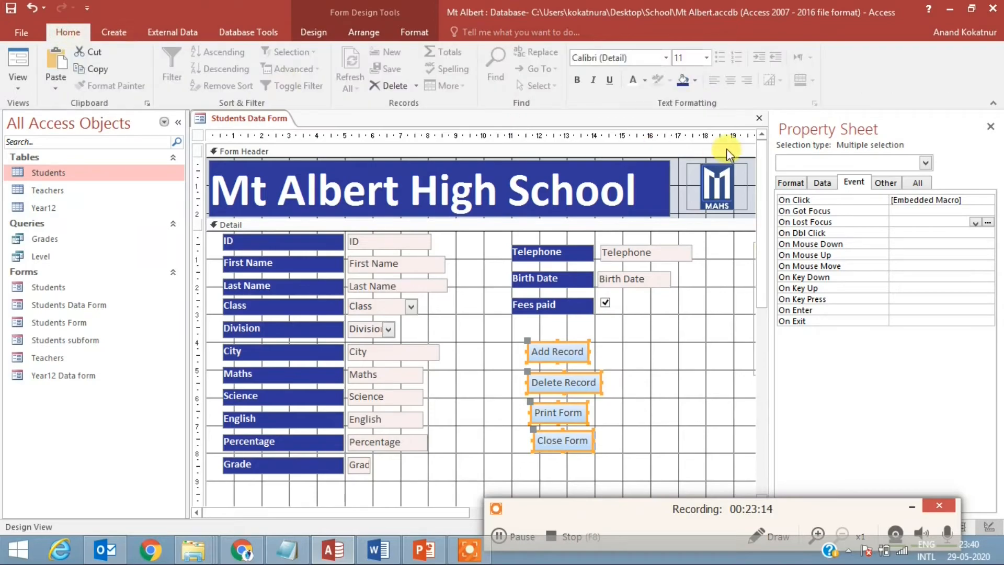
left_click(706, 57)
left_click(689, 144)
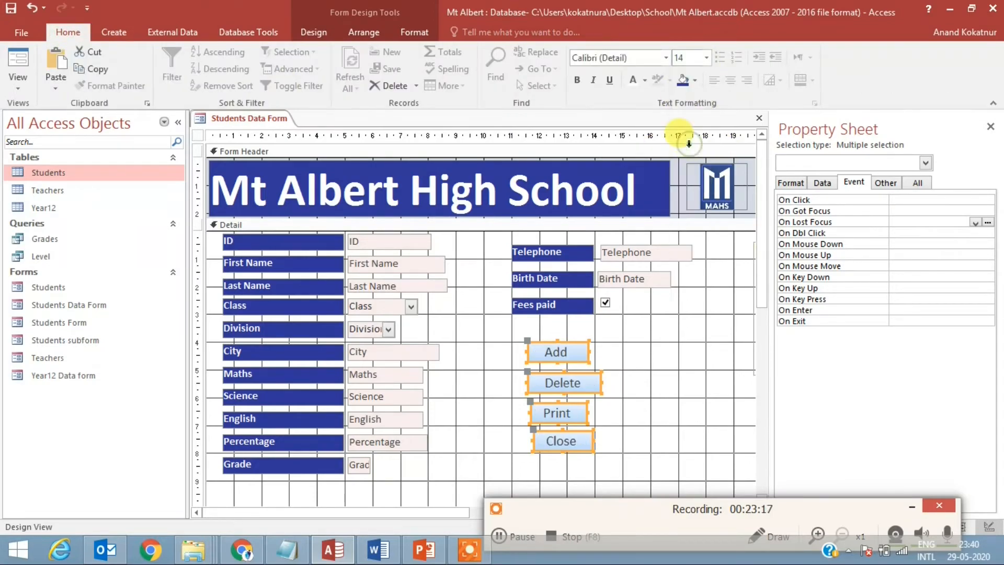
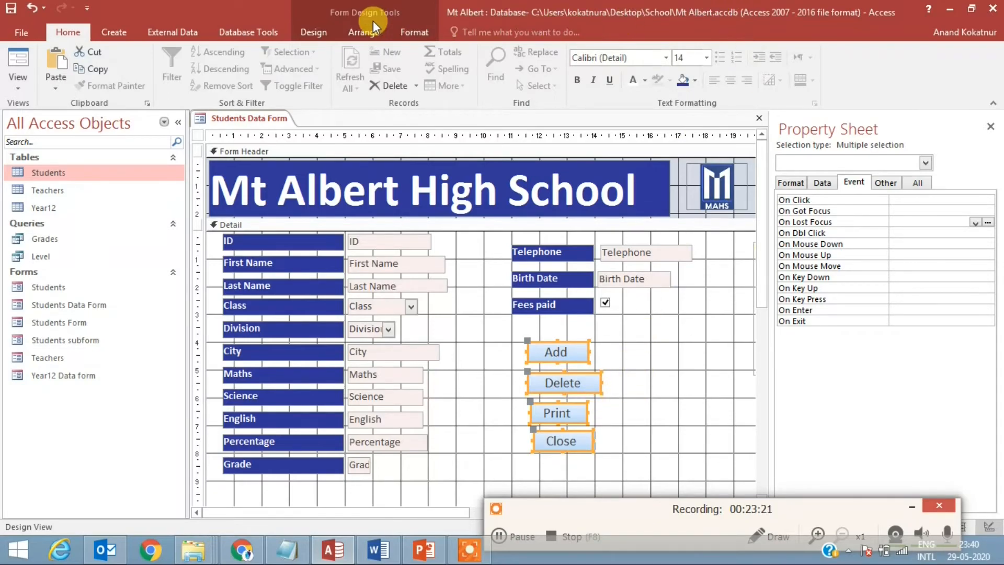
Step: Align the four command buttons to the left and size them to the narrowest one
left_click(390, 31)
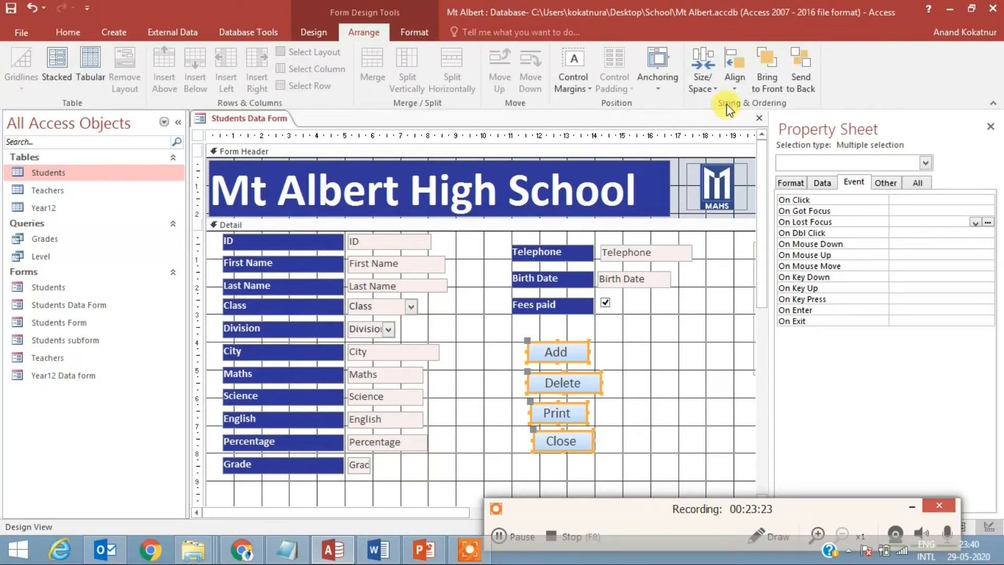
left_click(735, 89)
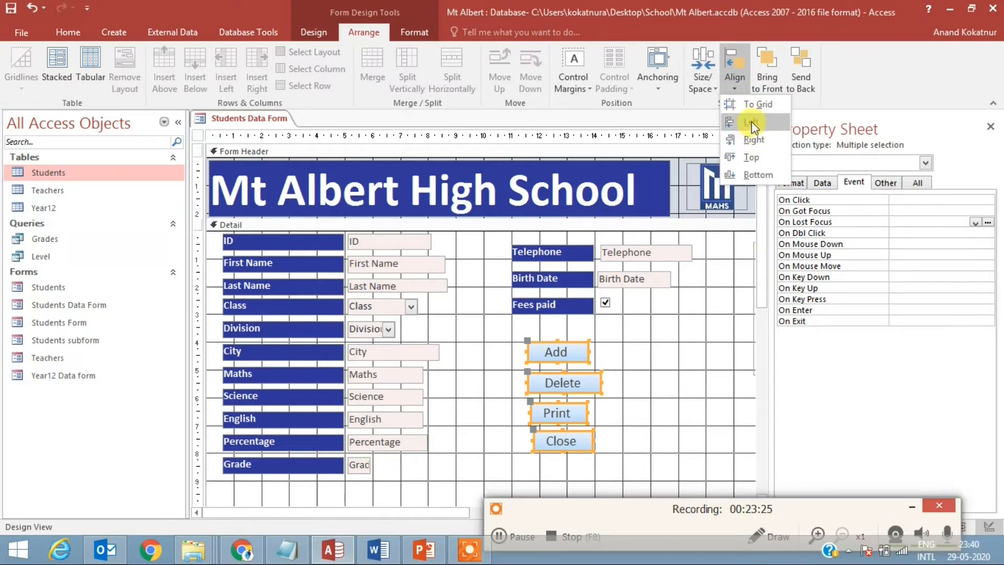
left_click(751, 122)
left_click(700, 78)
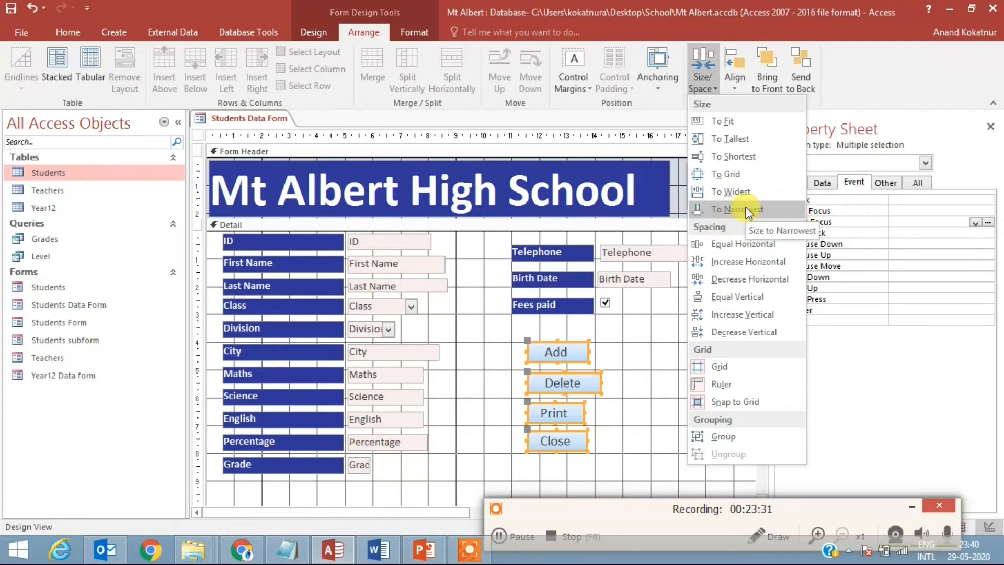
left_click(728, 210)
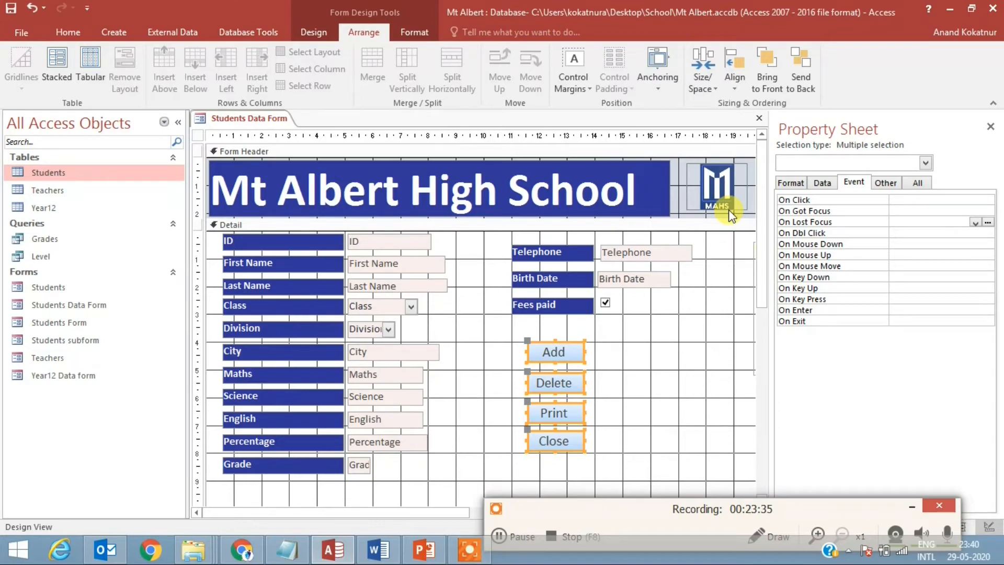
left_click(921, 183)
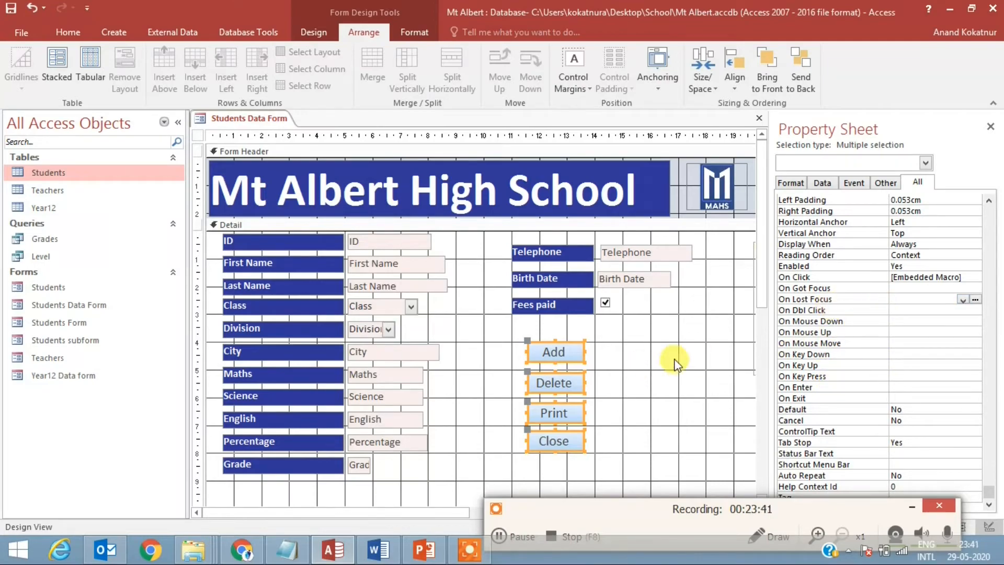
left_click(934, 332)
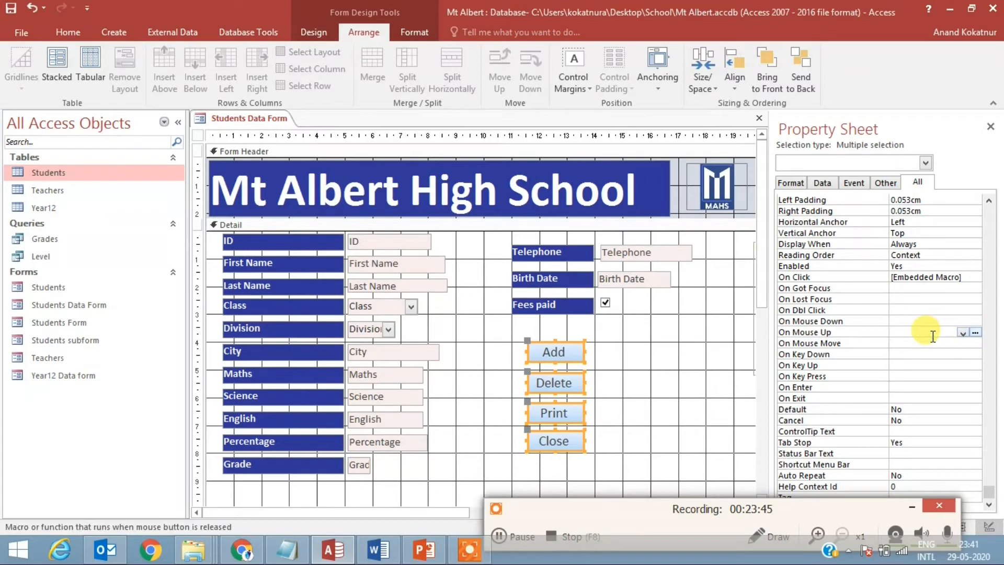
left_click(862, 288)
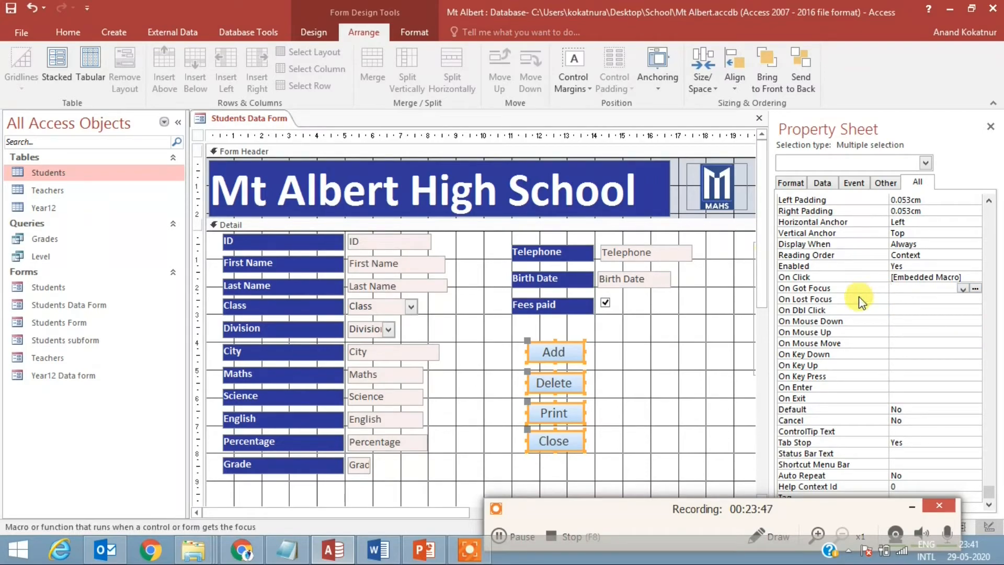
left_click(606, 406)
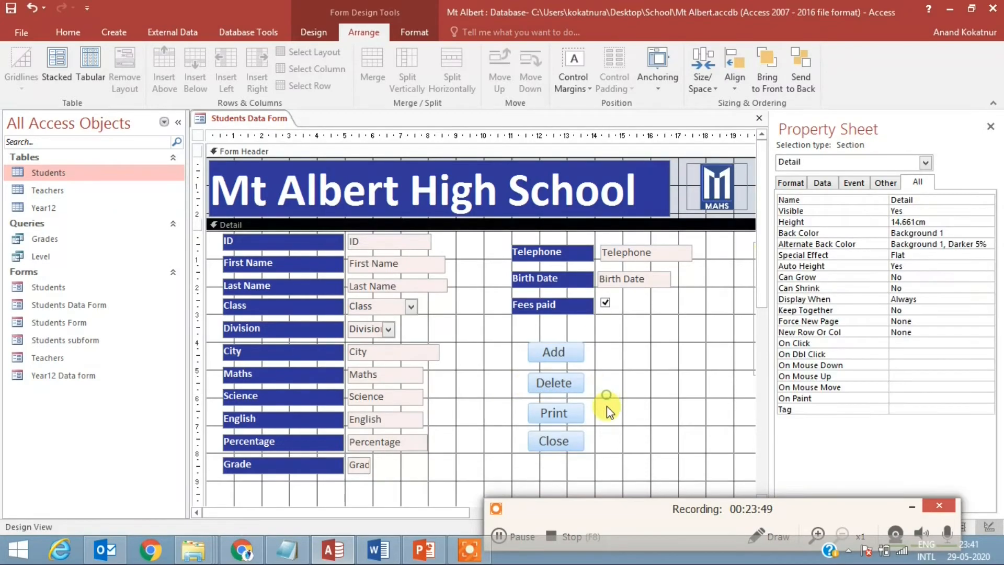
Step: Give the four command buttons a 2 pt border in black (Text 1)
left_click_drag(612, 462, 511, 329)
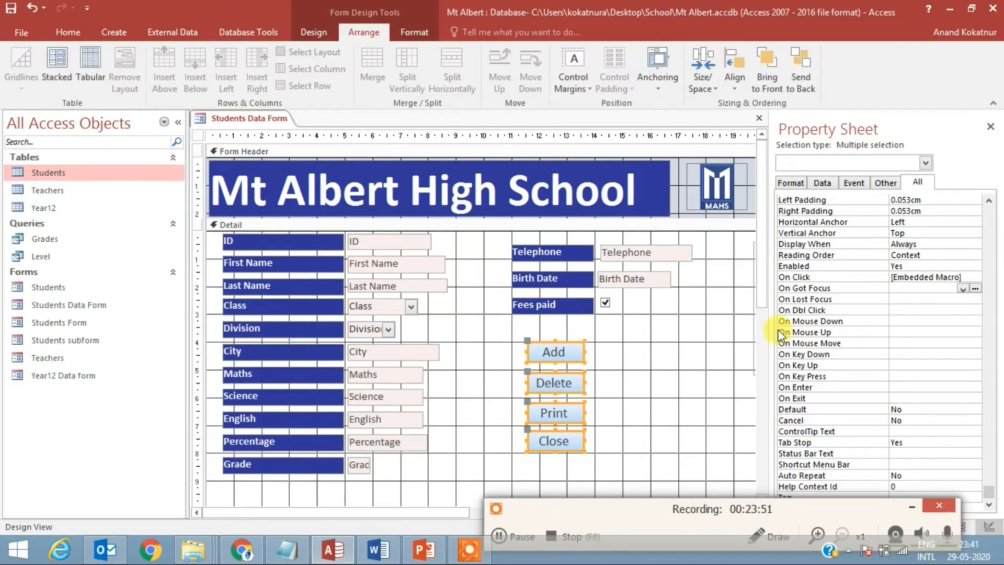
left_click(790, 182)
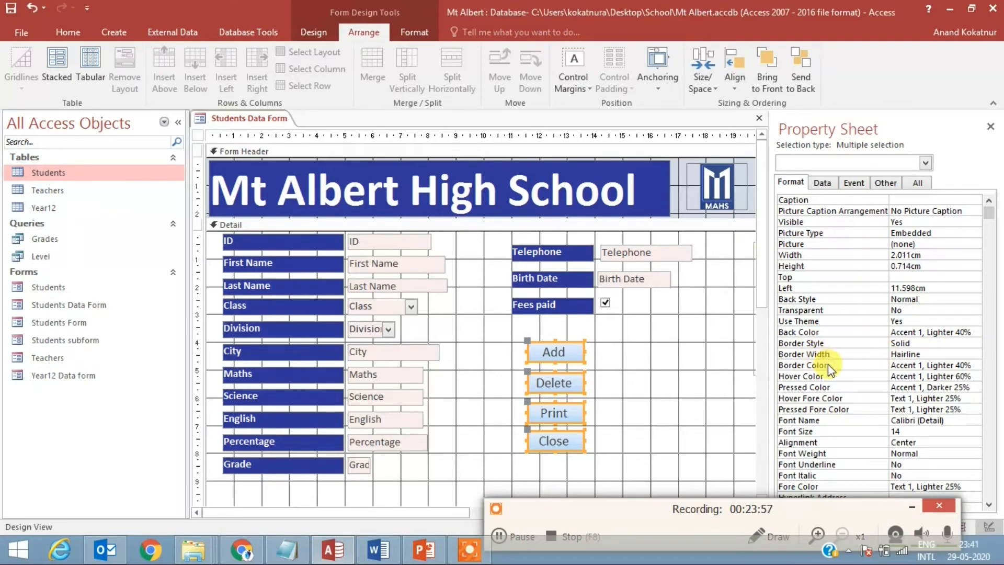
left_click(976, 371)
left_click(975, 365)
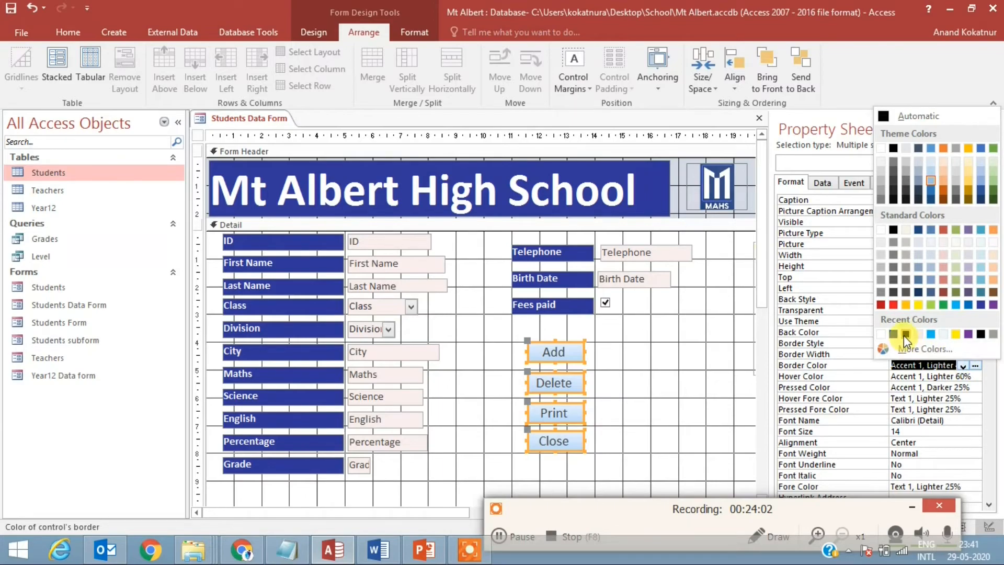
left_click(906, 335)
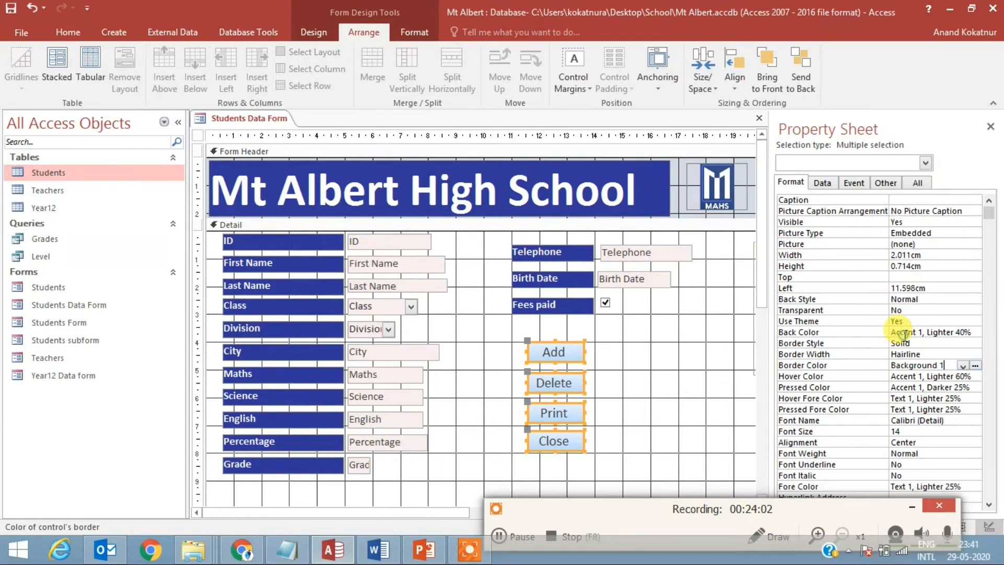
left_click(945, 354)
left_click(974, 354)
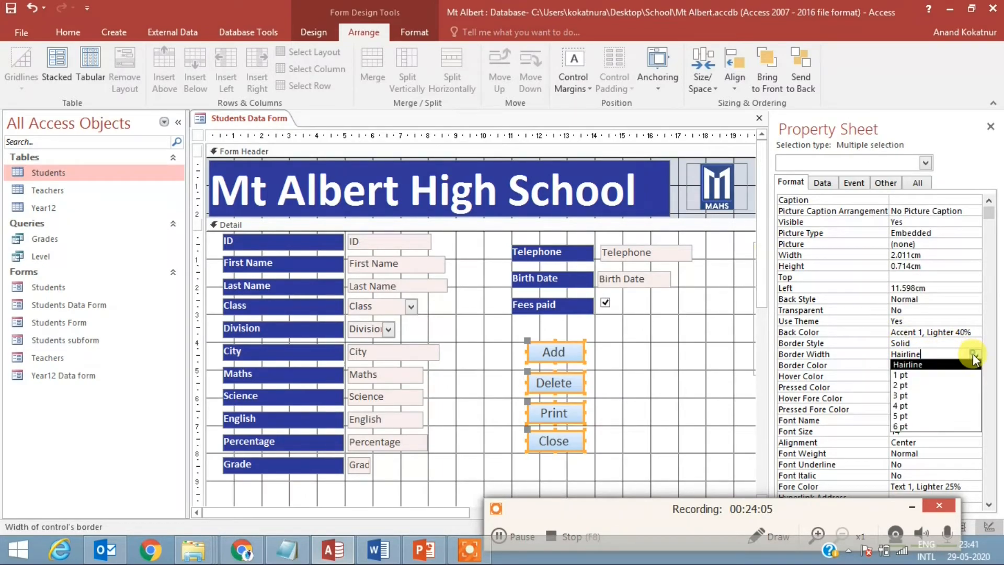
left_click(949, 385)
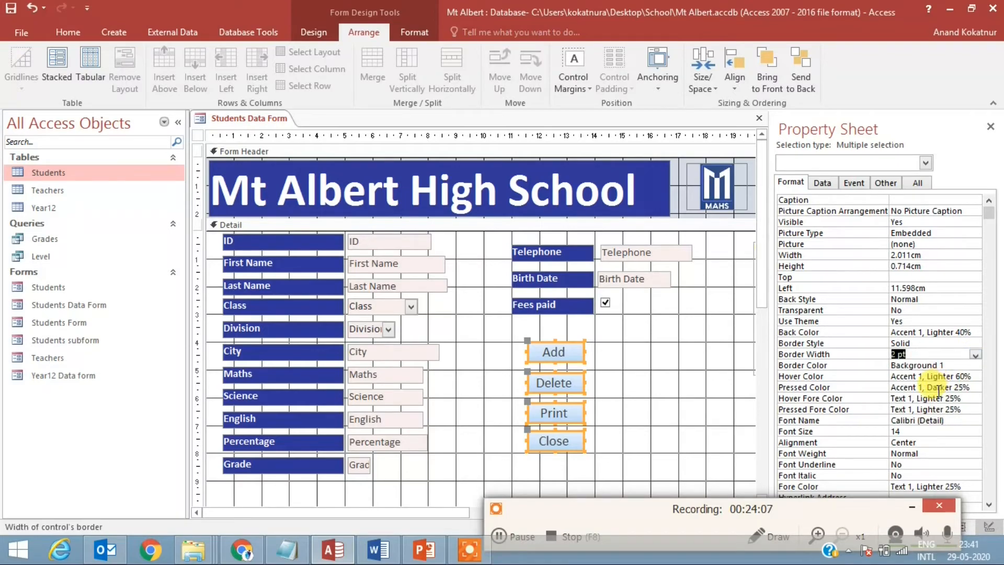
left_click(654, 422)
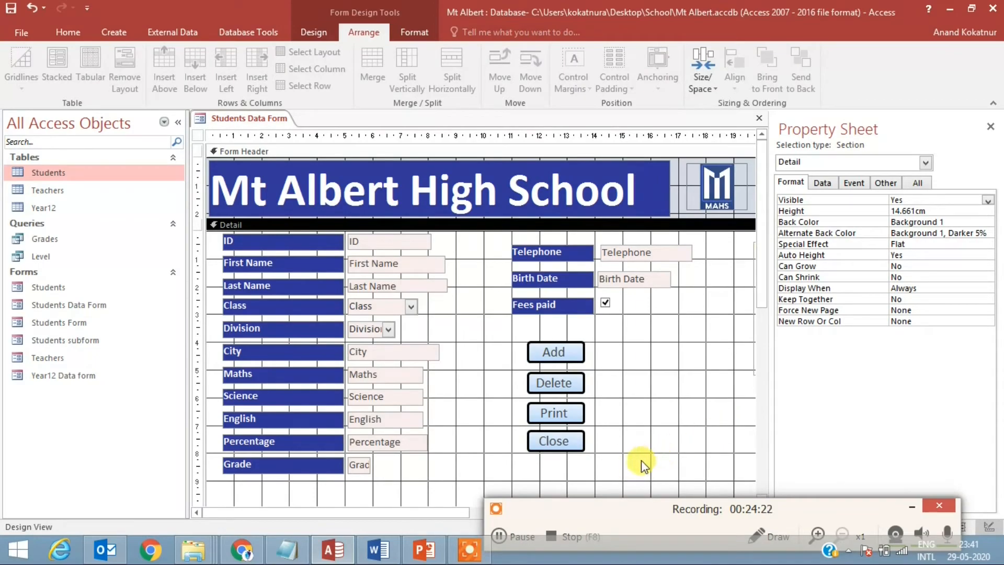
Step: Make the captions of the four command buttons bold and black (Text 1)
left_click_drag(641, 461, 522, 336)
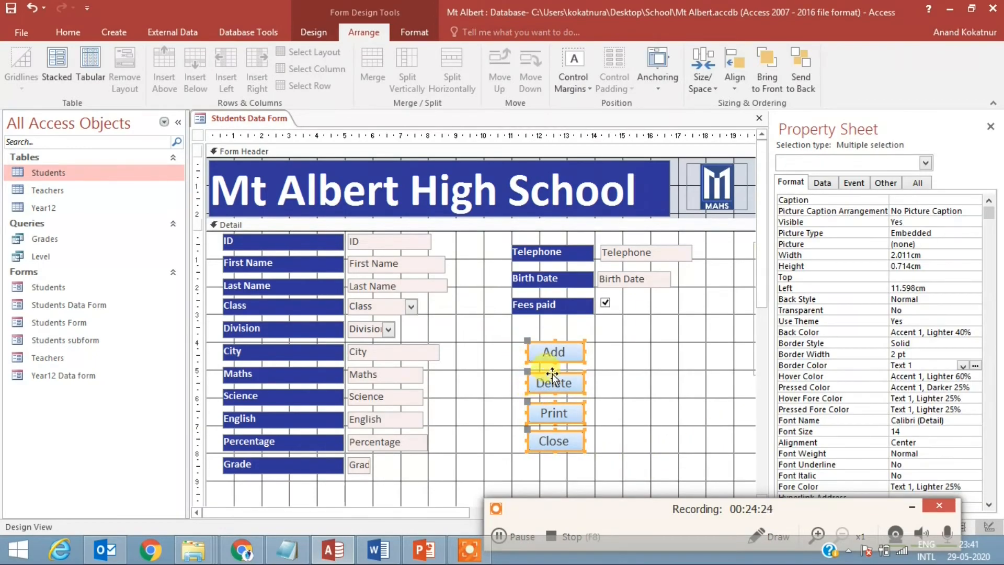
left_click(83, 33)
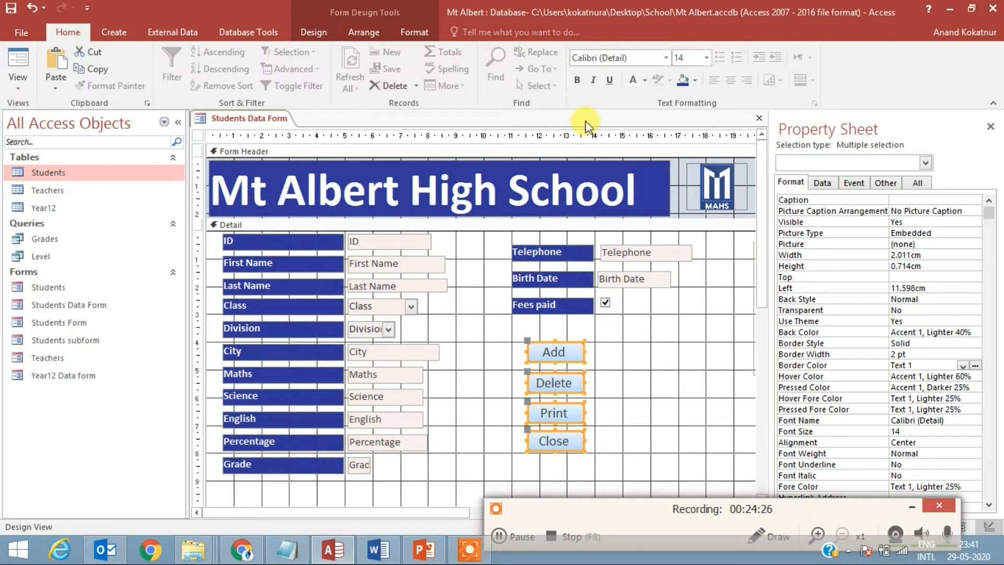
left_click(646, 81)
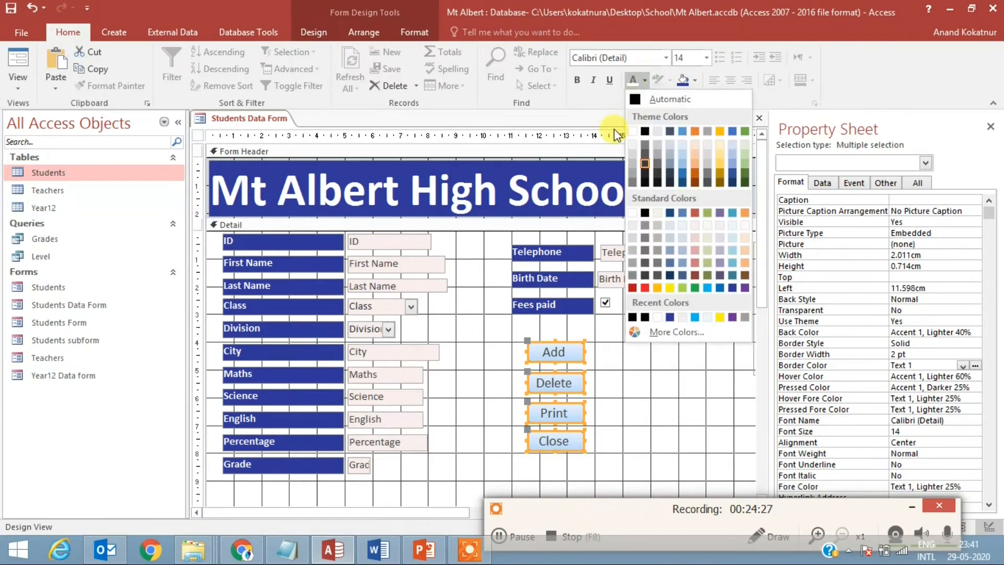
left_click(644, 131)
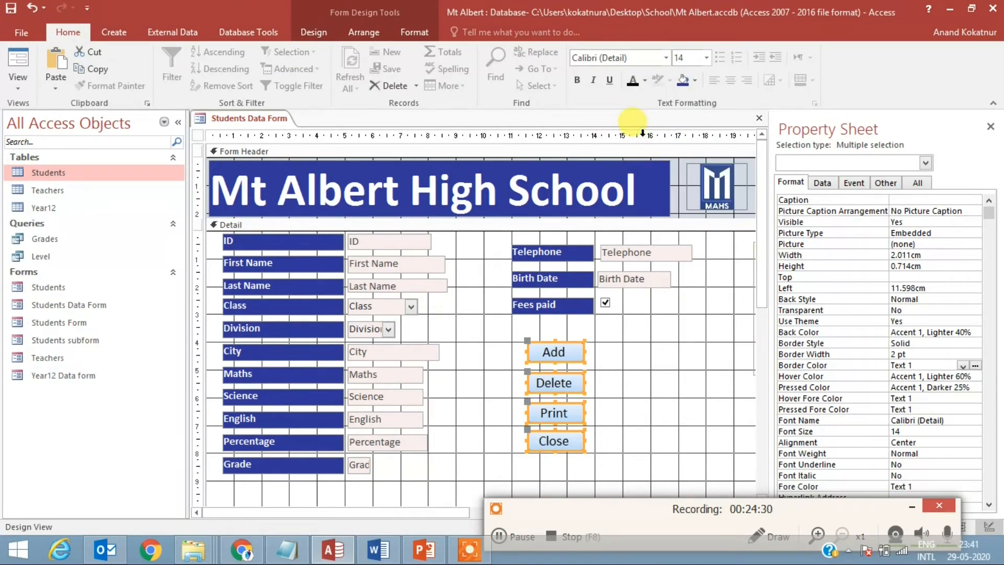
left_click(577, 80)
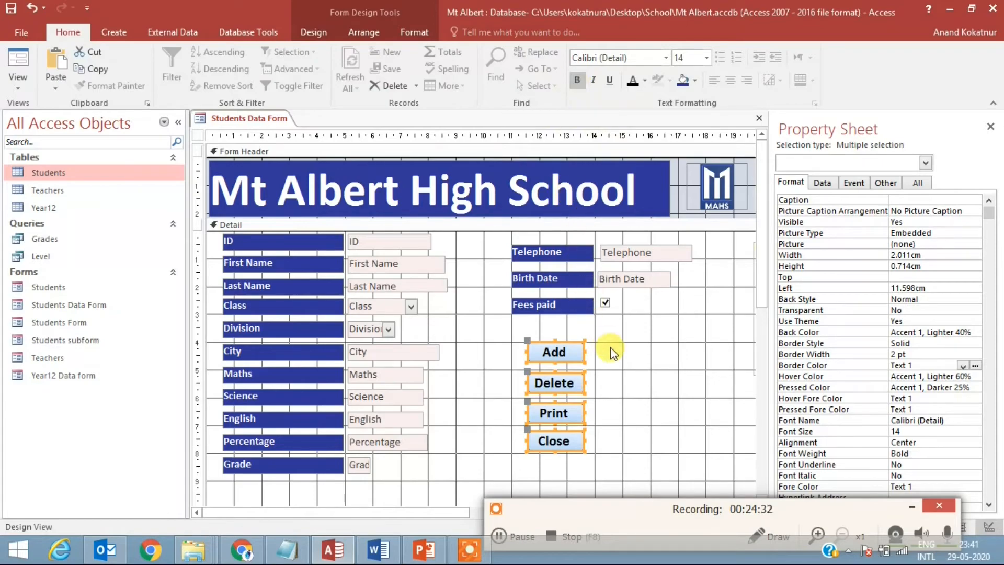
left_click(629, 385)
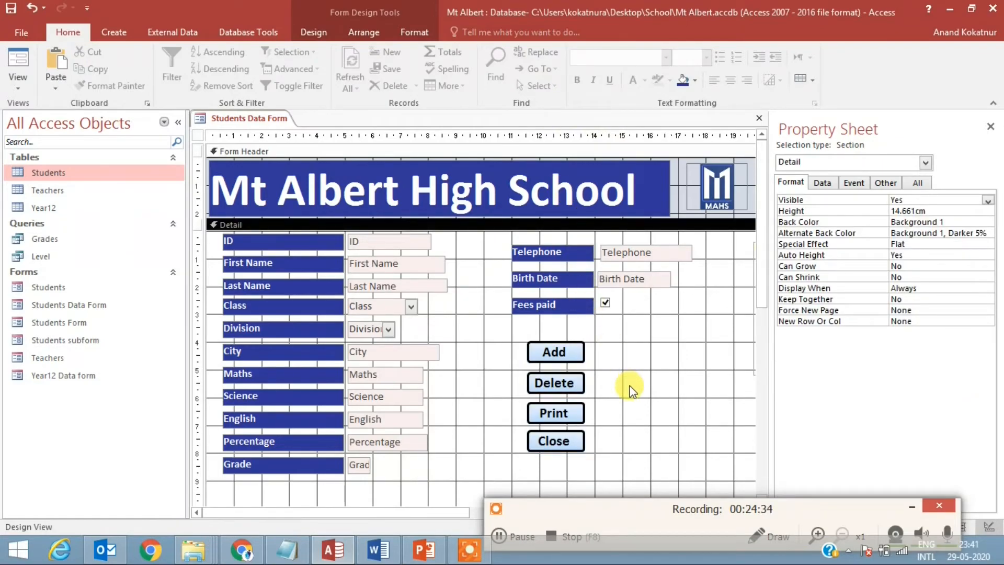
Step: Draw a rectangle about 2.9 cm wide and 4.7 cm high around the four command buttons
left_click(312, 31)
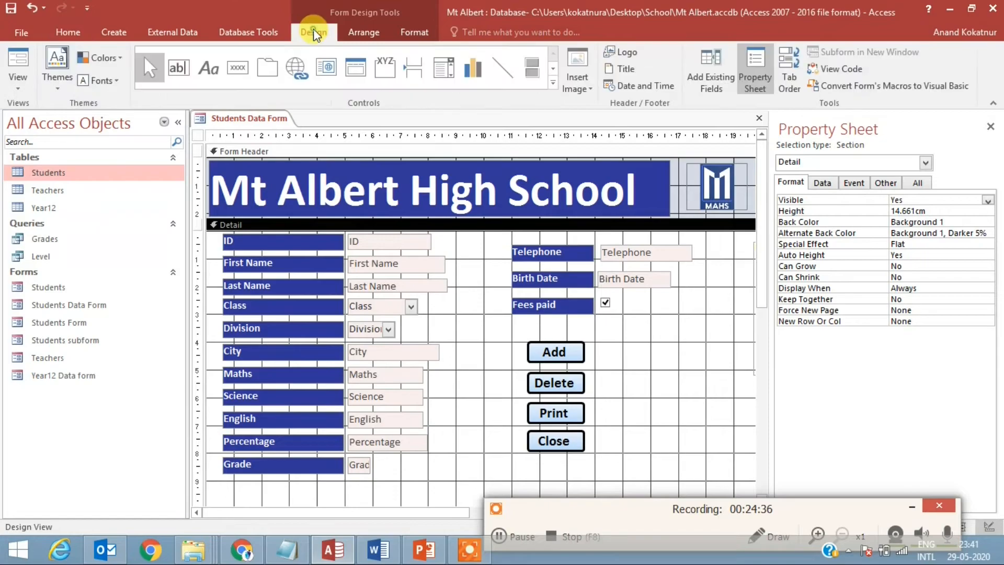
left_click(553, 84)
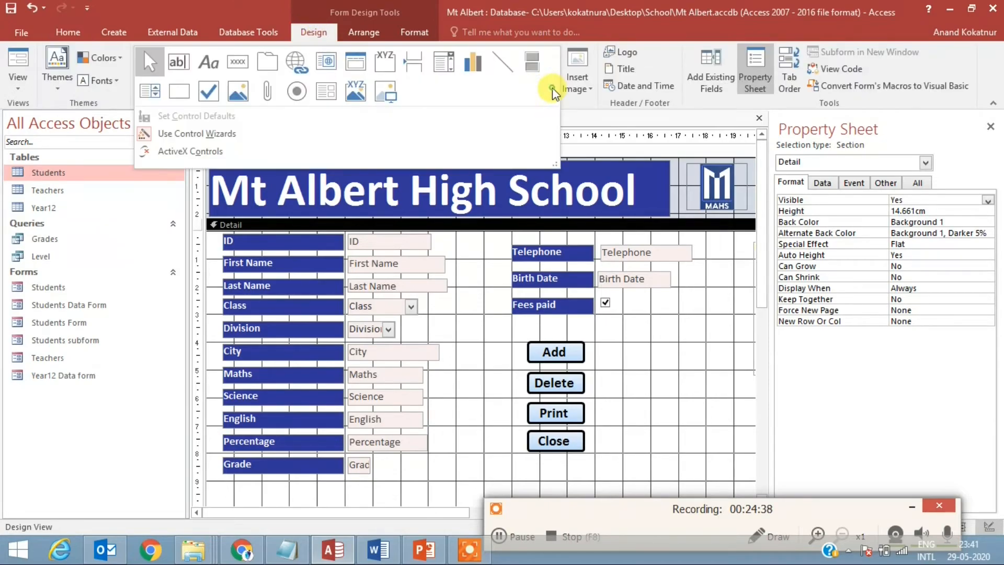
left_click(174, 90)
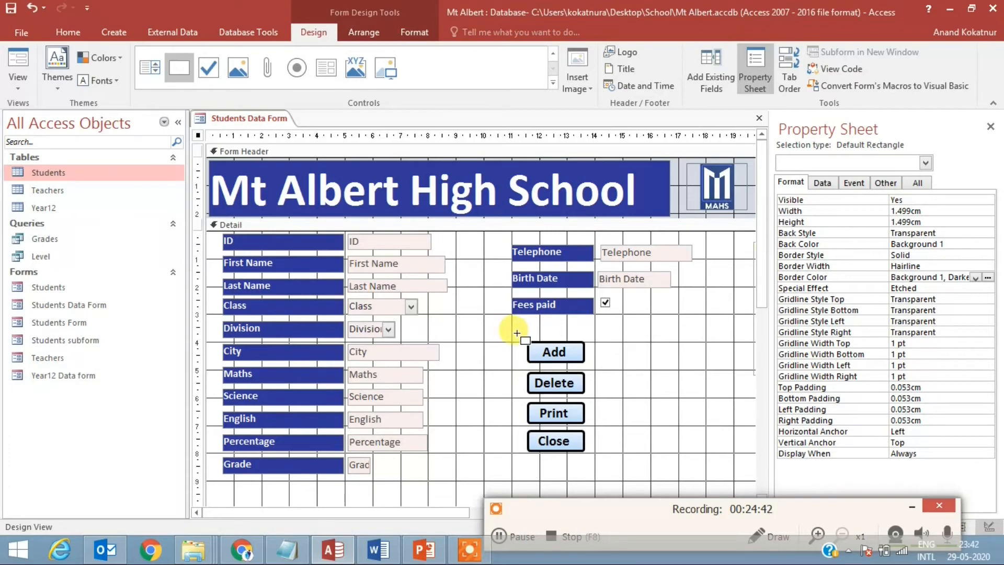
left_click_drag(516, 333, 597, 464)
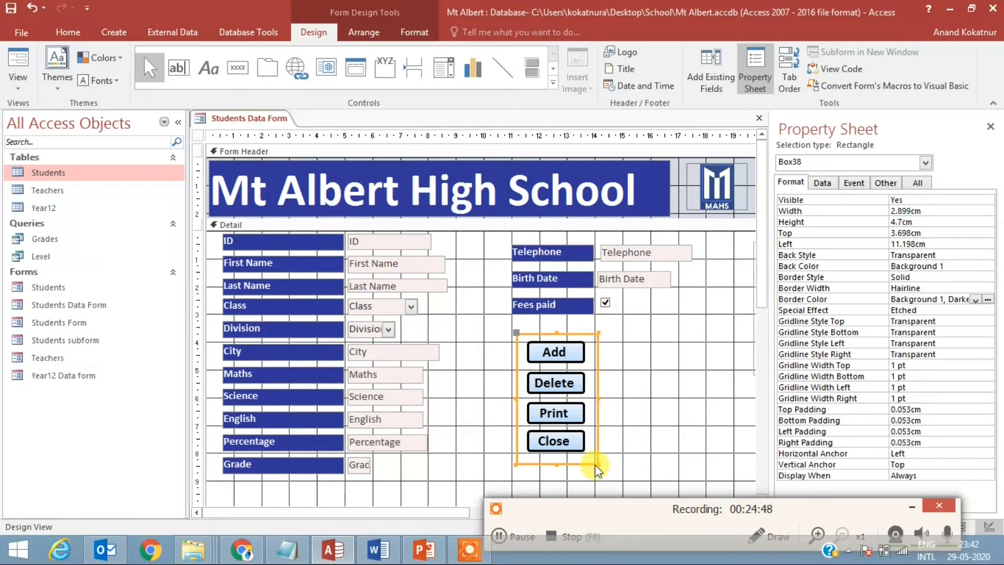
Step: Fill the rectangle with the yellow-orange color #FFC20E and send it to the back, behind the command buttons
right_click(598, 388)
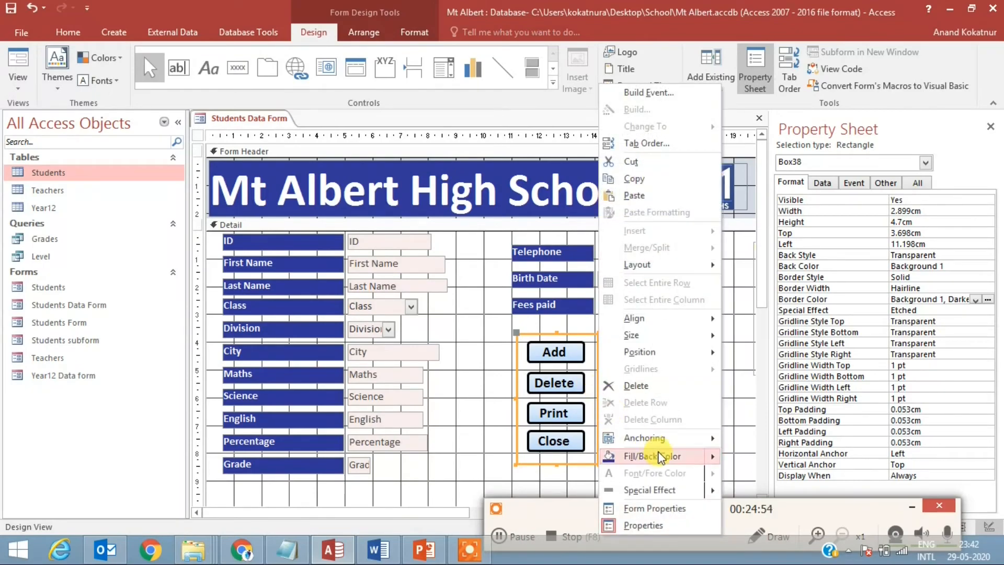
mouse_move(662, 457)
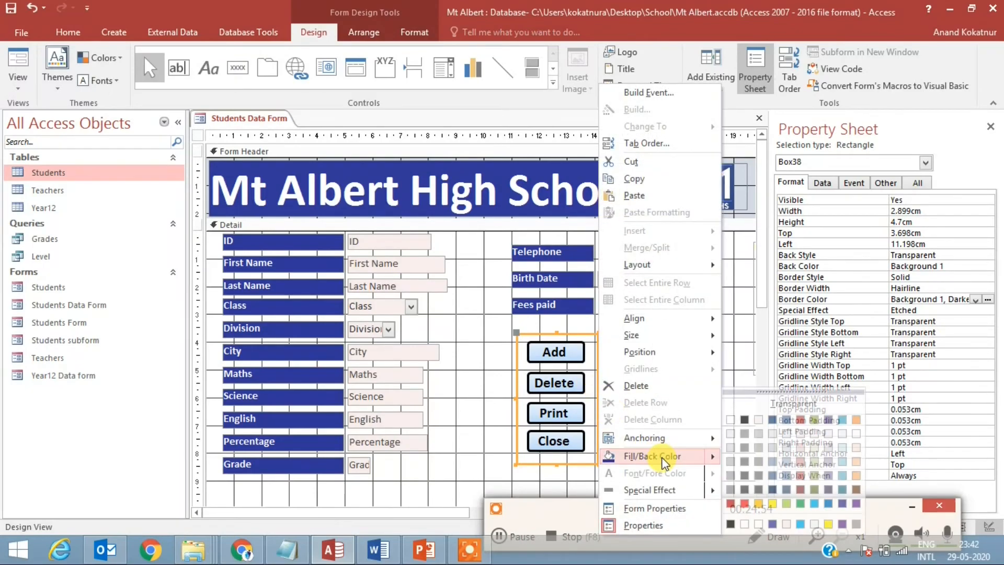
left_click(764, 504)
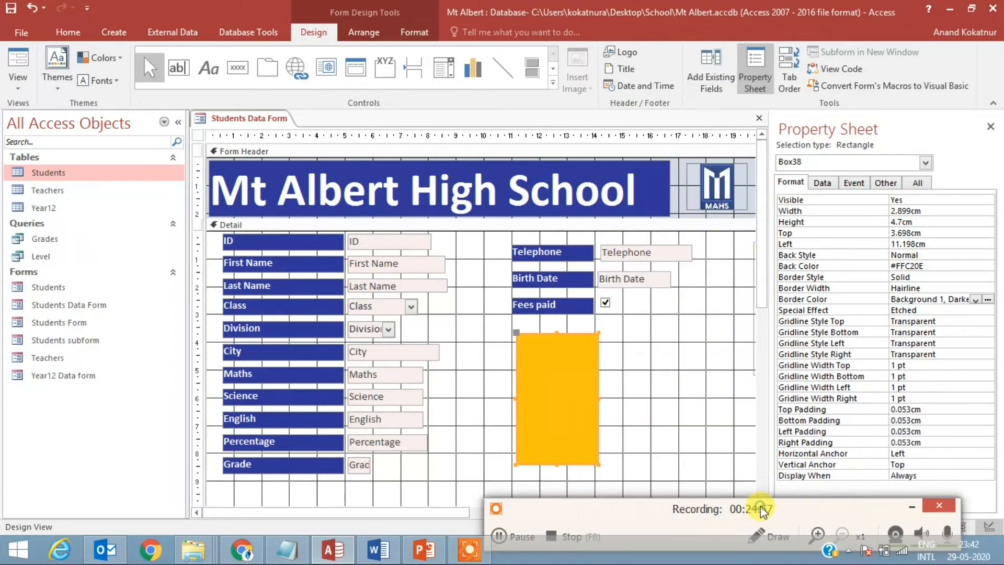
right_click(562, 389)
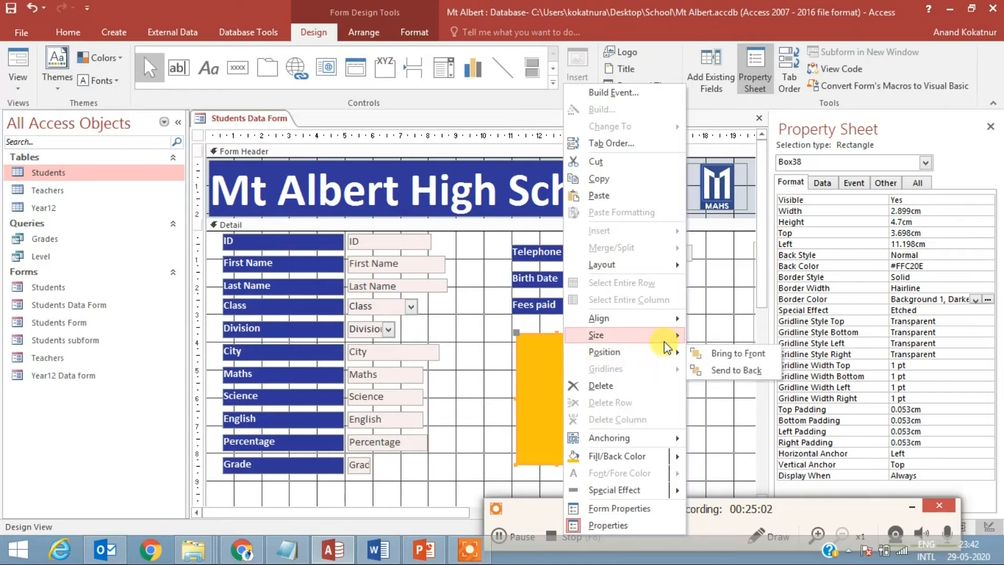
left_click(732, 368)
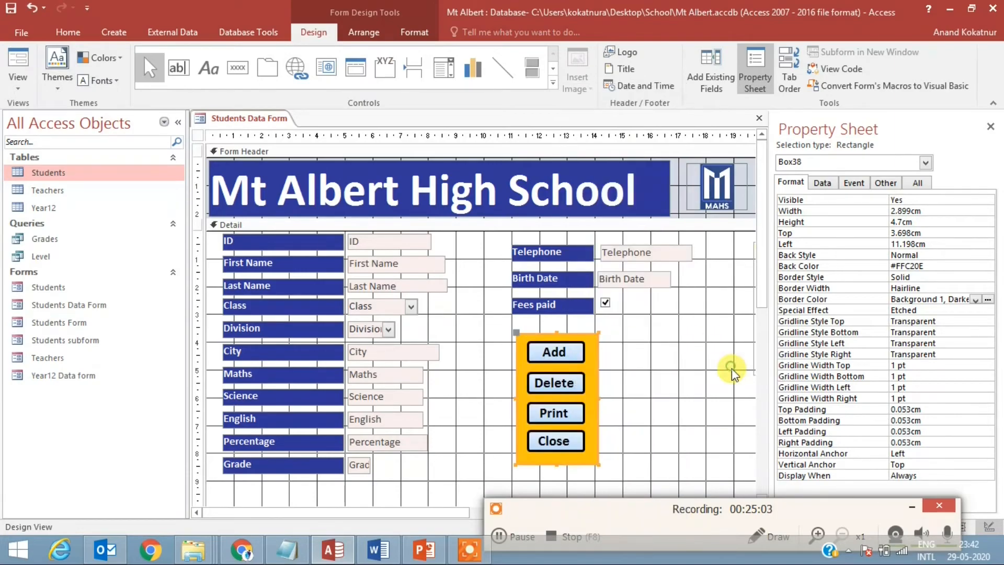
Step: Set the border color of the yellow-orange rectangle behind the command buttons to Text Dark
left_click(642, 416)
left_click(596, 416)
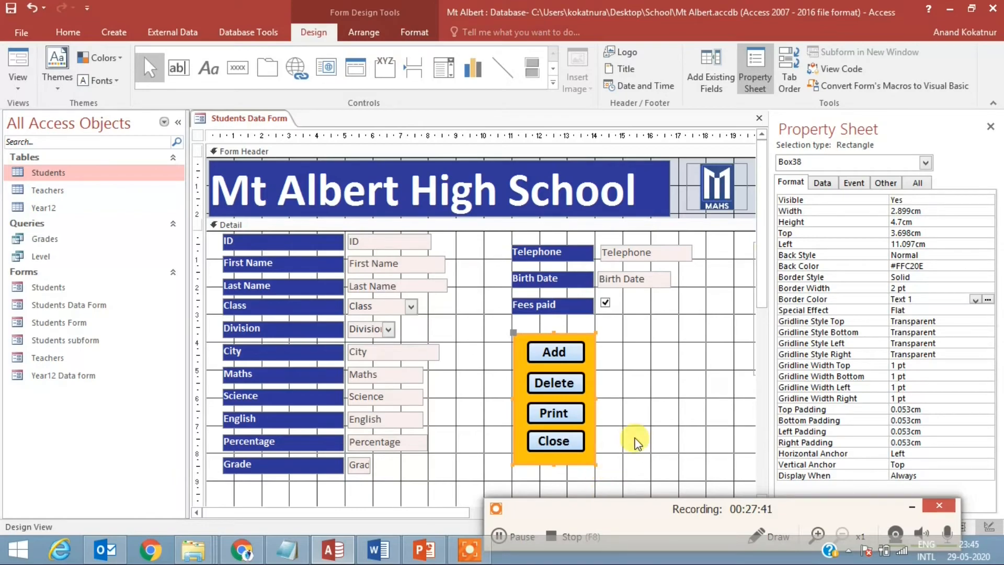
left_click(975, 300)
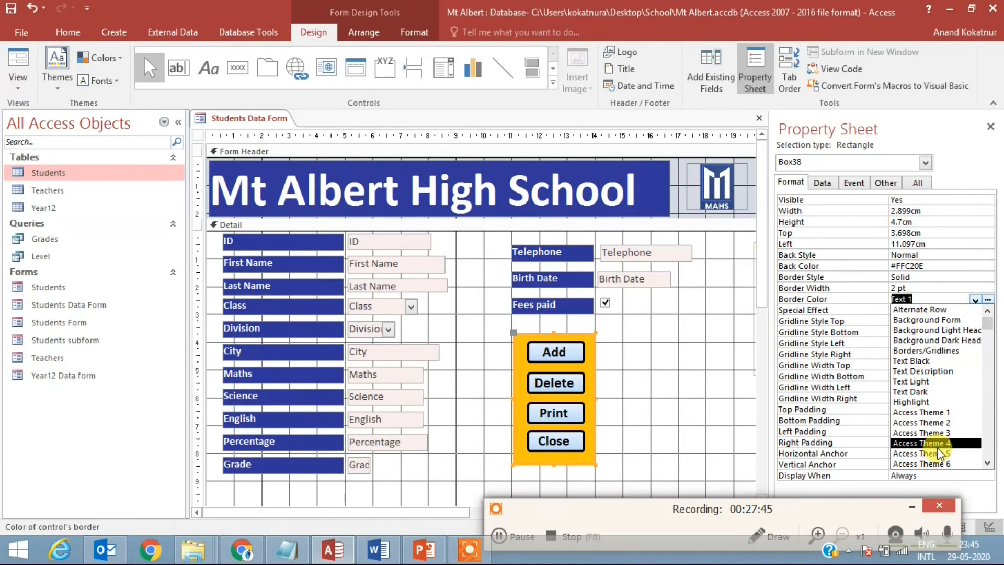
left_click(940, 393)
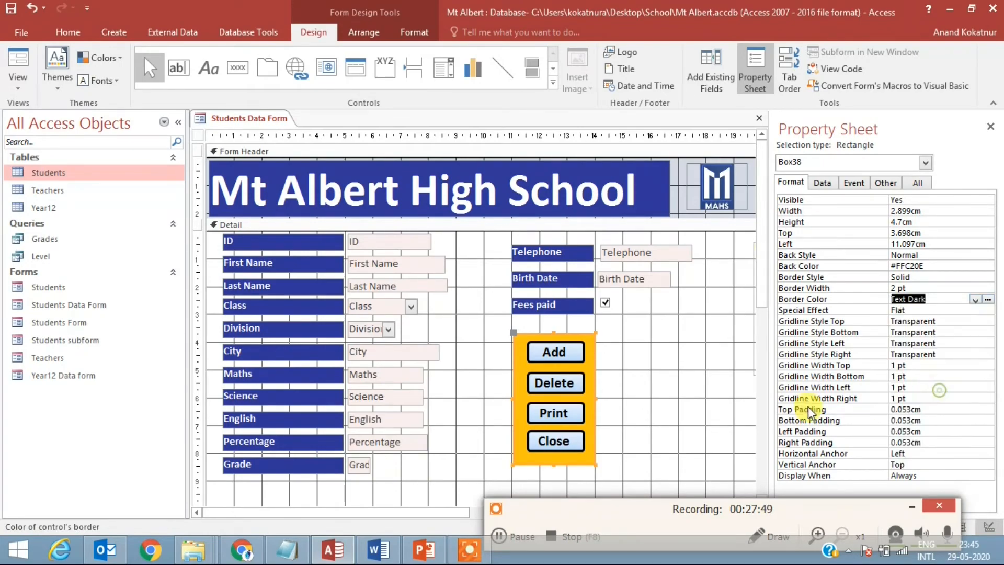
left_click(701, 405)
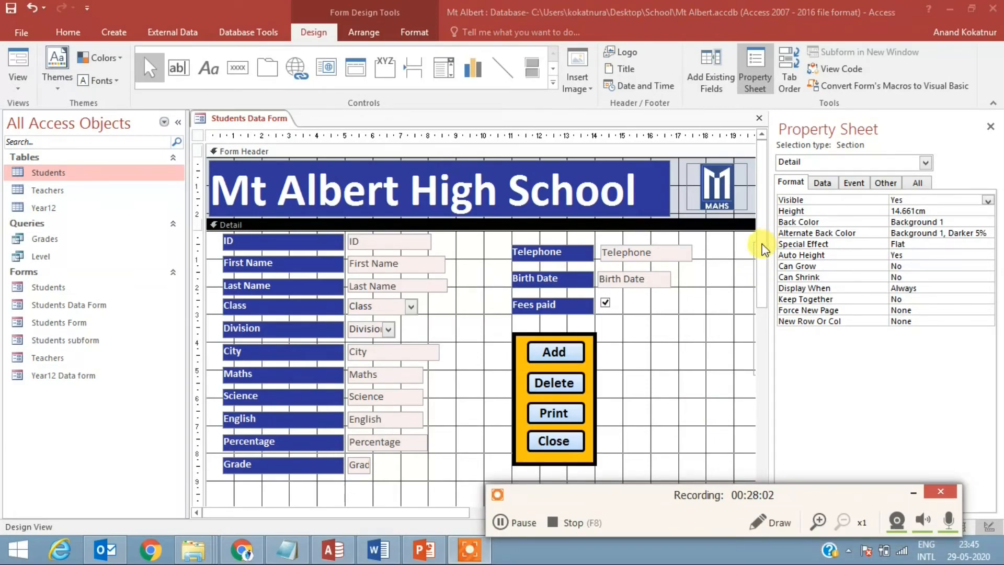
Step: Add a Go To First Record command button with the Go To First picture below the Picture field
left_click_drag(764, 250, 766, 316)
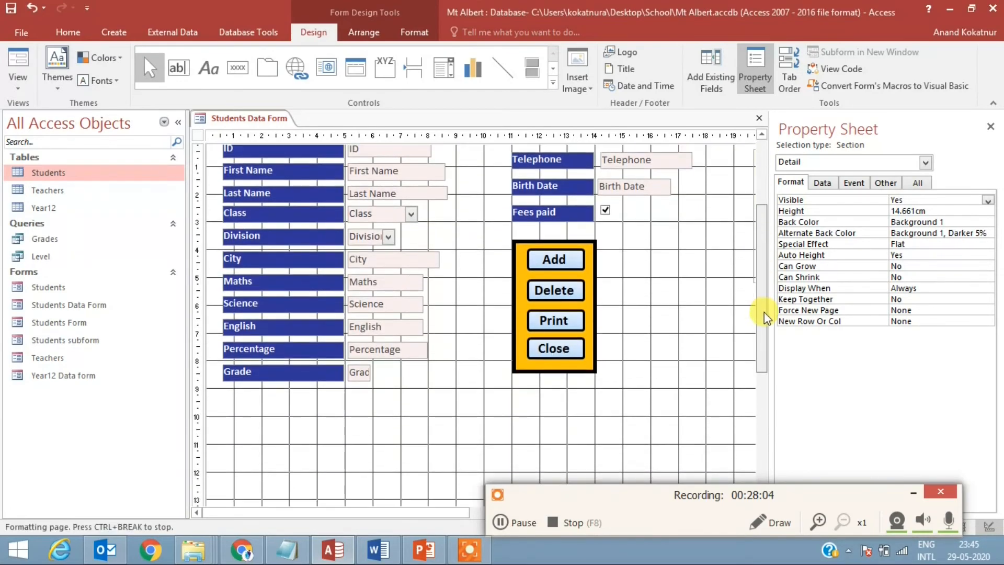
left_click_drag(419, 511, 516, 509)
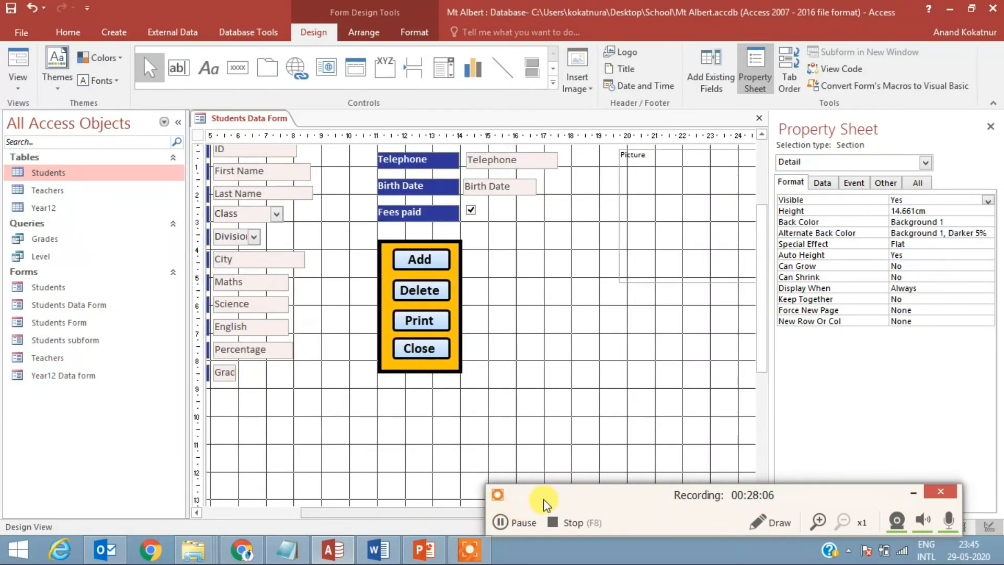
left_click(238, 69)
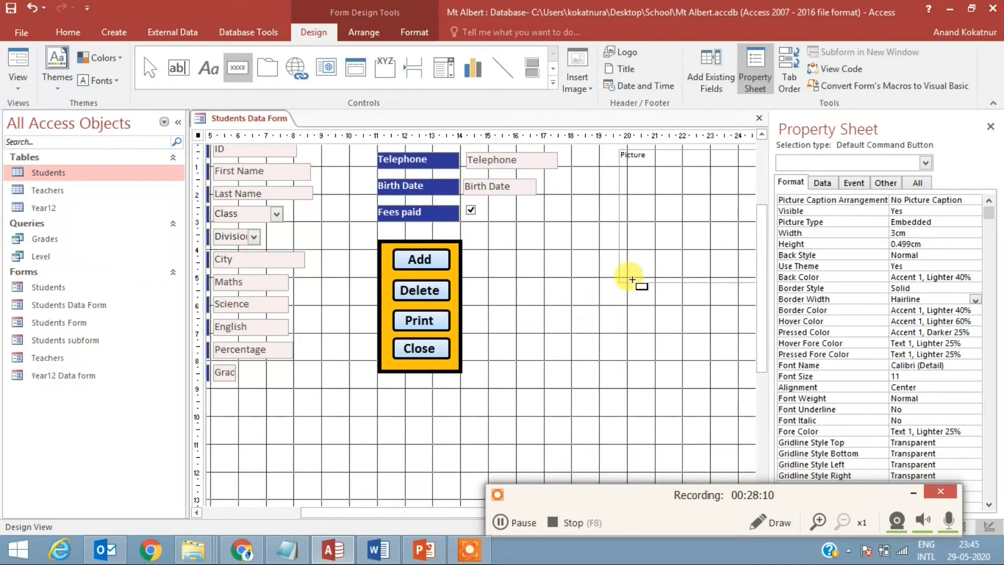
left_click_drag(579, 313, 614, 342)
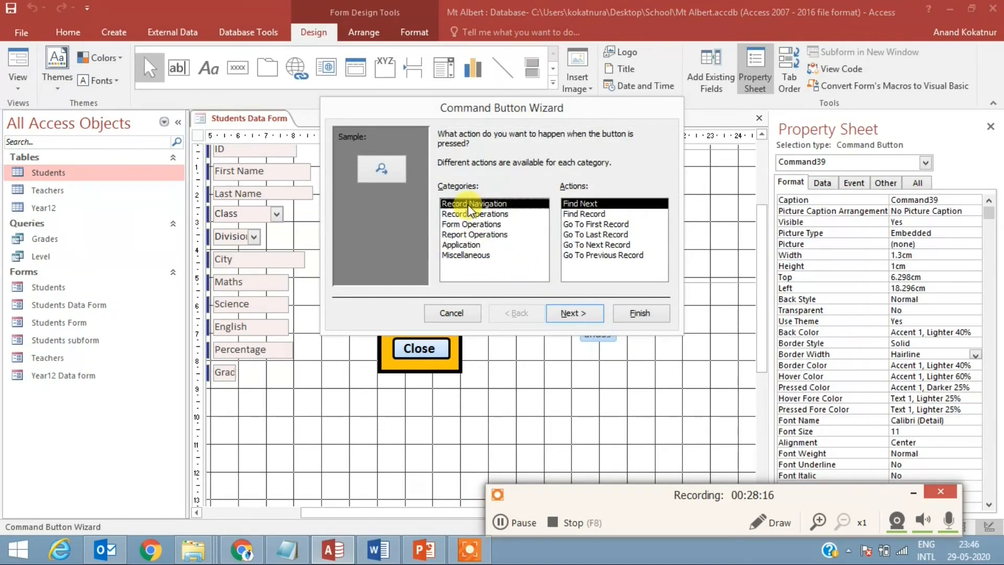
left_click(606, 224)
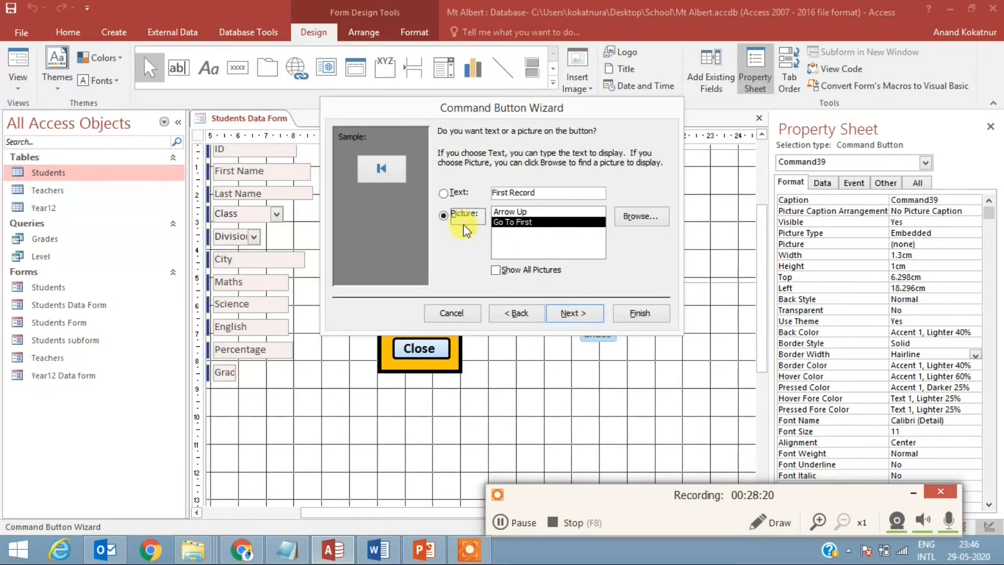
left_click(570, 311)
left_click(635, 313)
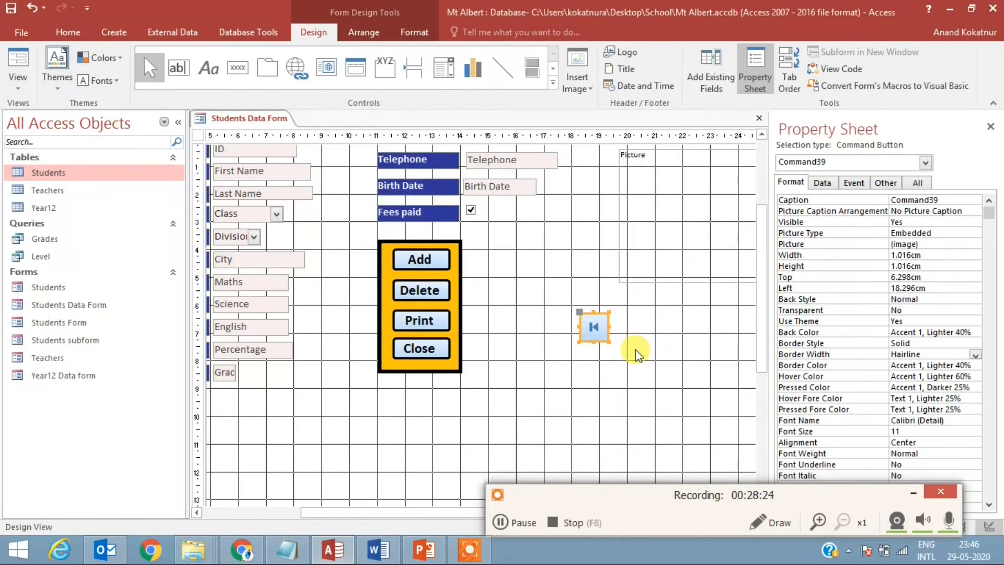
Step: Add a Go To Previous Record command button with the Go To Previous picture beside the first-record button
left_click(635, 349)
left_click(238, 67)
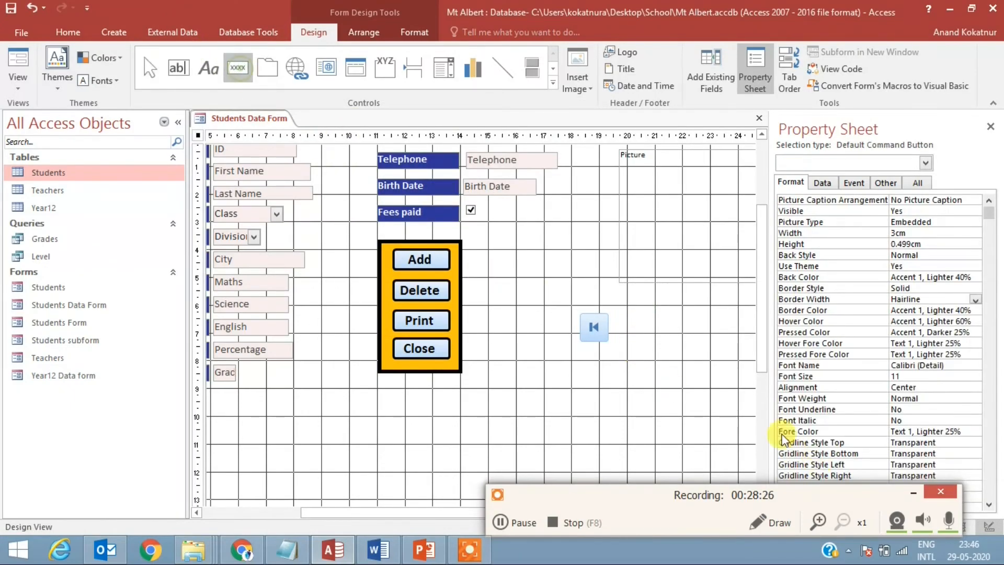
left_click_drag(614, 313, 648, 346)
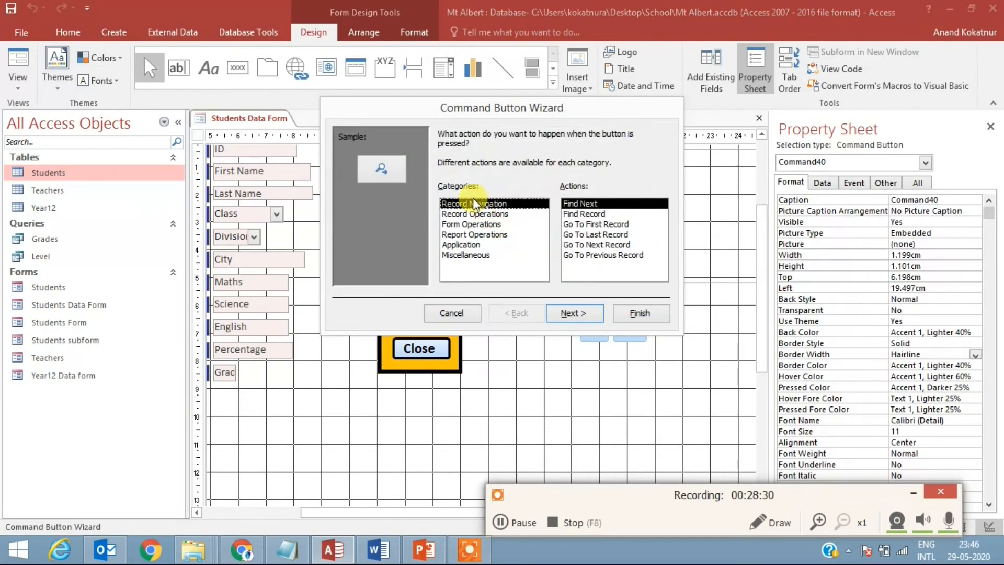
left_click(614, 259)
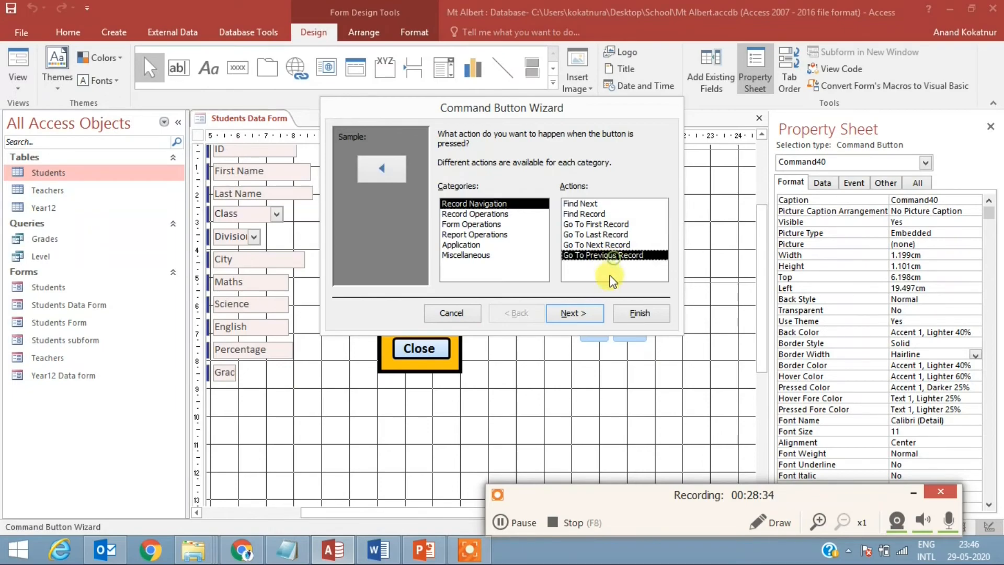
left_click(580, 312)
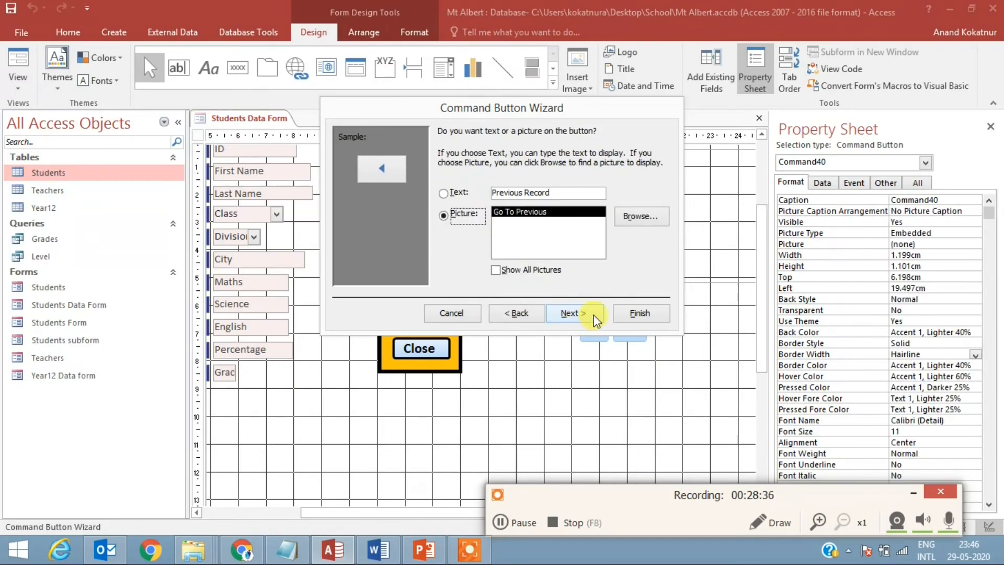
left_click(648, 314)
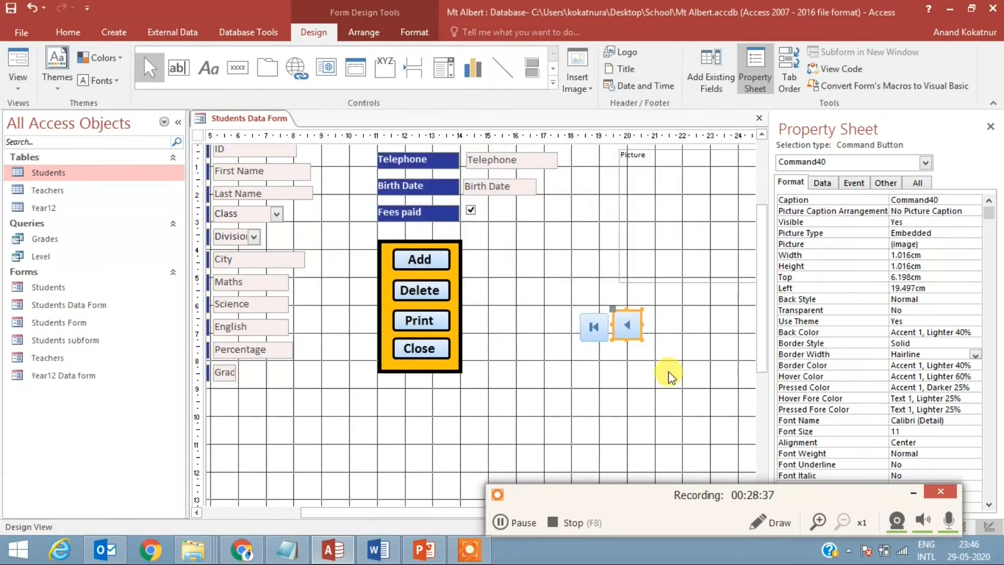
Step: Add a Go To Next Record command button with the Go To Next picture to the right of the previous-record button
left_click(242, 68)
left_click_drag(650, 312, 675, 340)
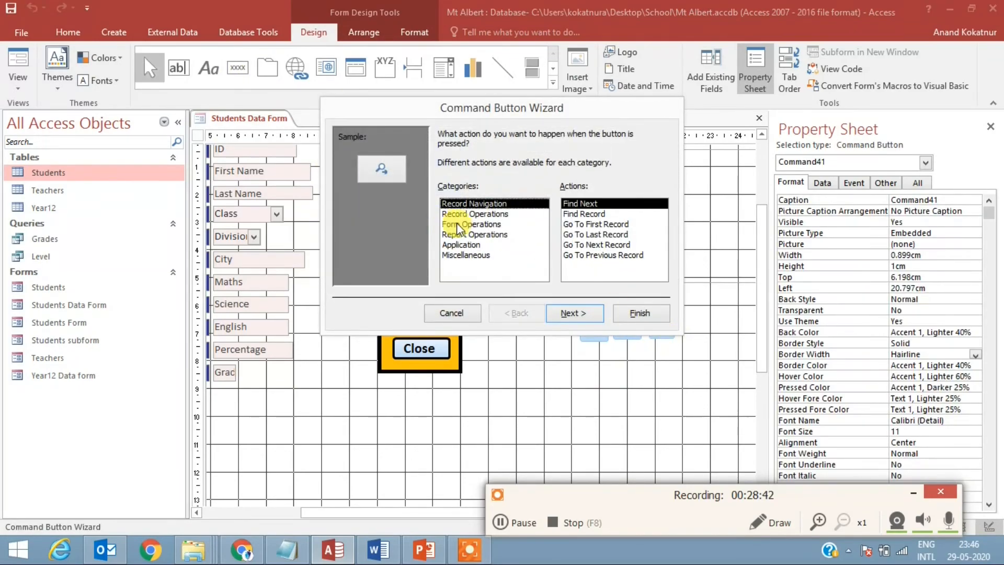
left_click(594, 246)
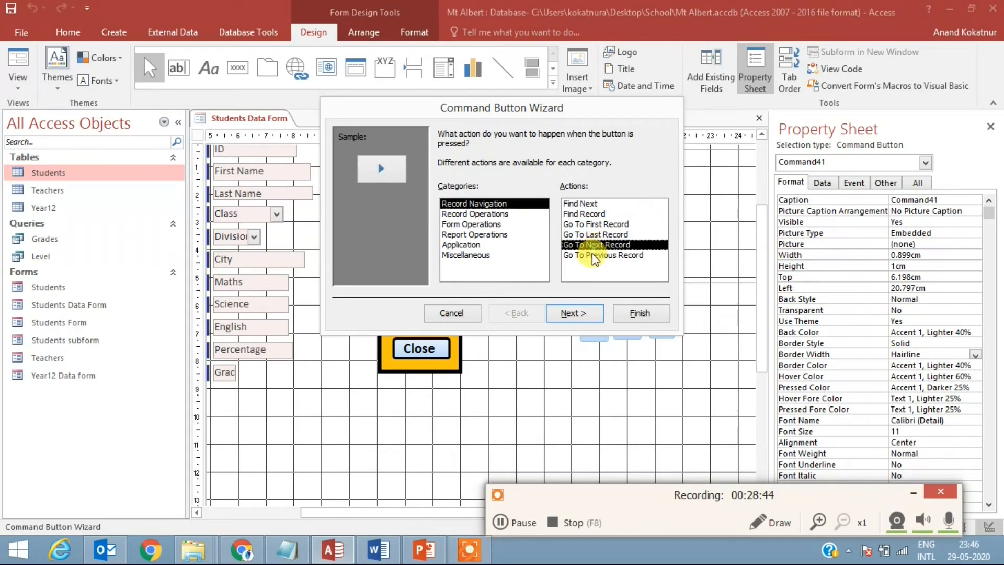
left_click(584, 314)
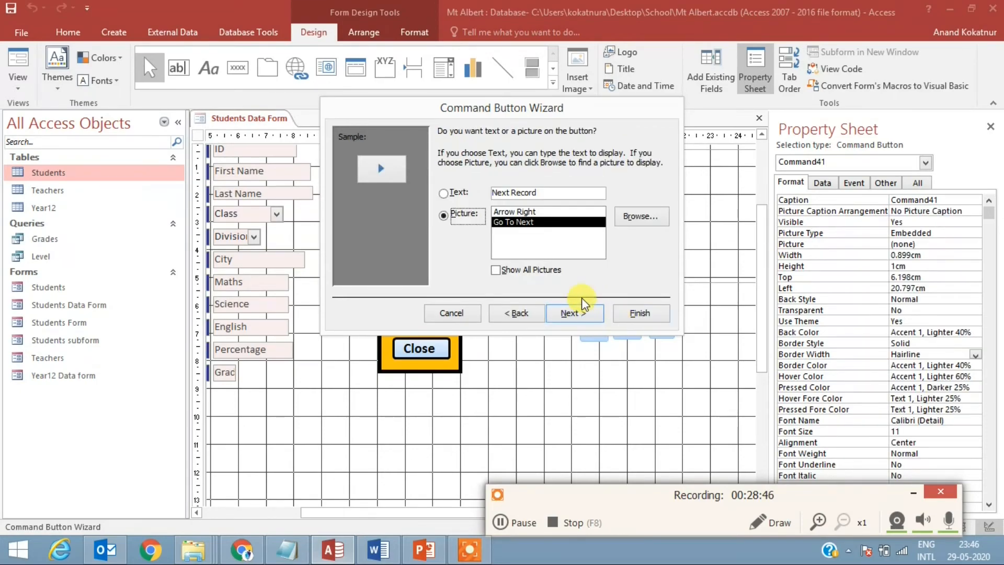
left_click(639, 314)
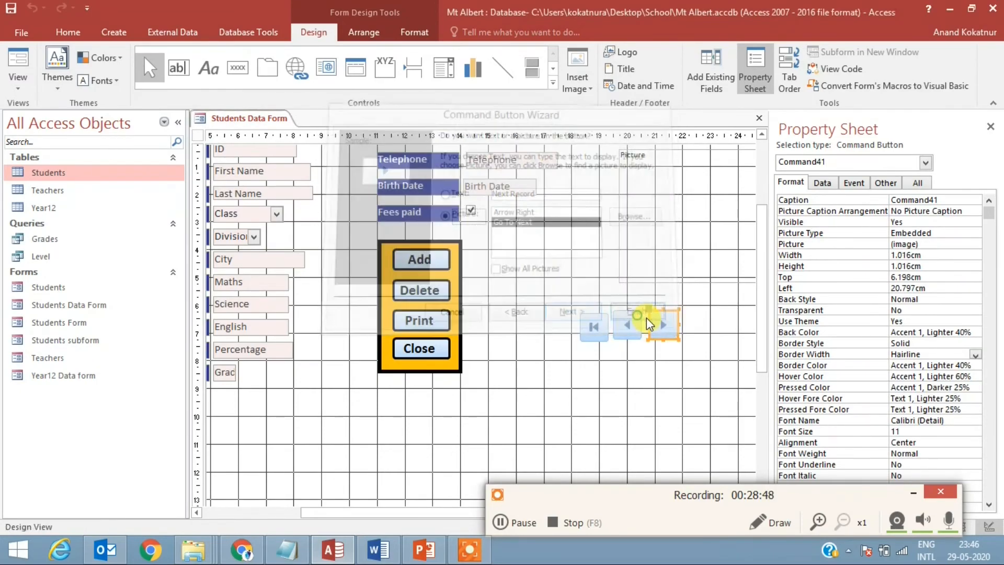
Step: Add a Go To Last Record command button with the Go To Last picture at the end of the navigation row
left_click(238, 67)
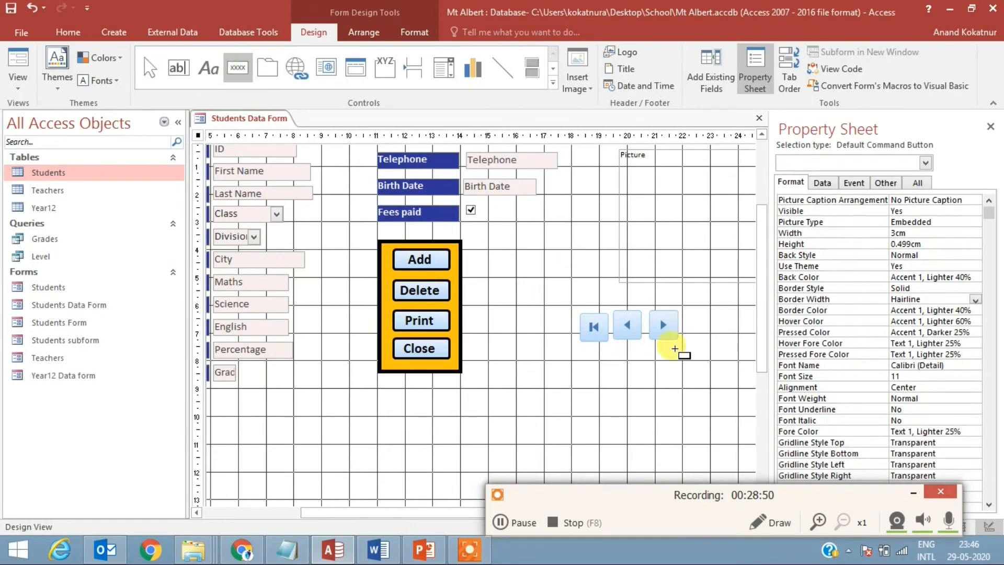
left_click_drag(686, 312, 714, 340)
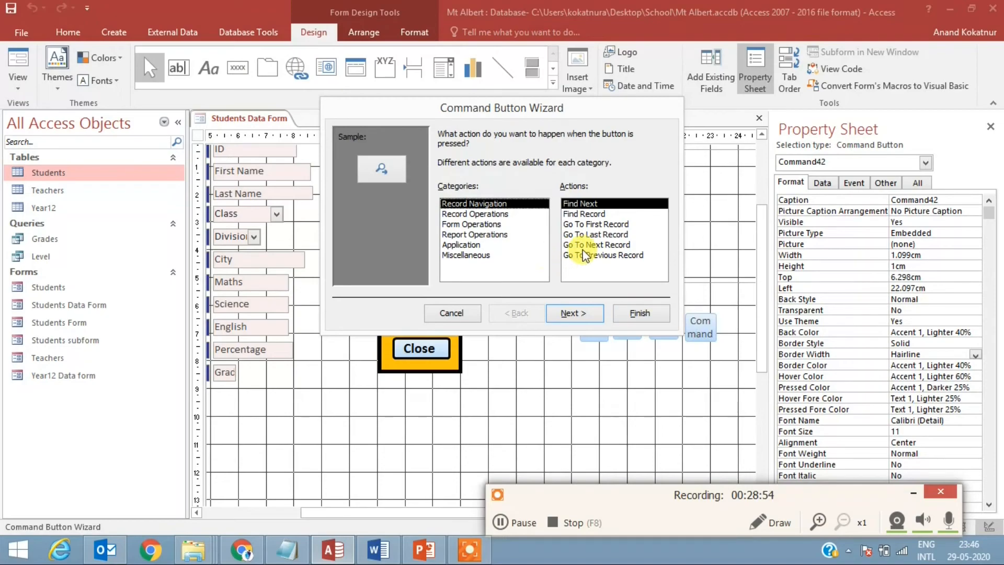
left_click(601, 235)
left_click(578, 310)
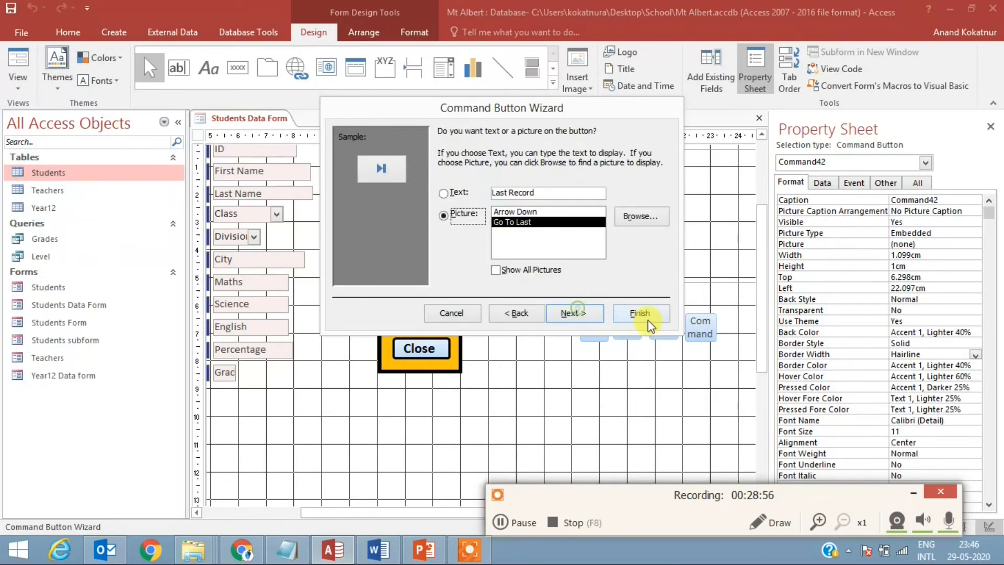
left_click(653, 315)
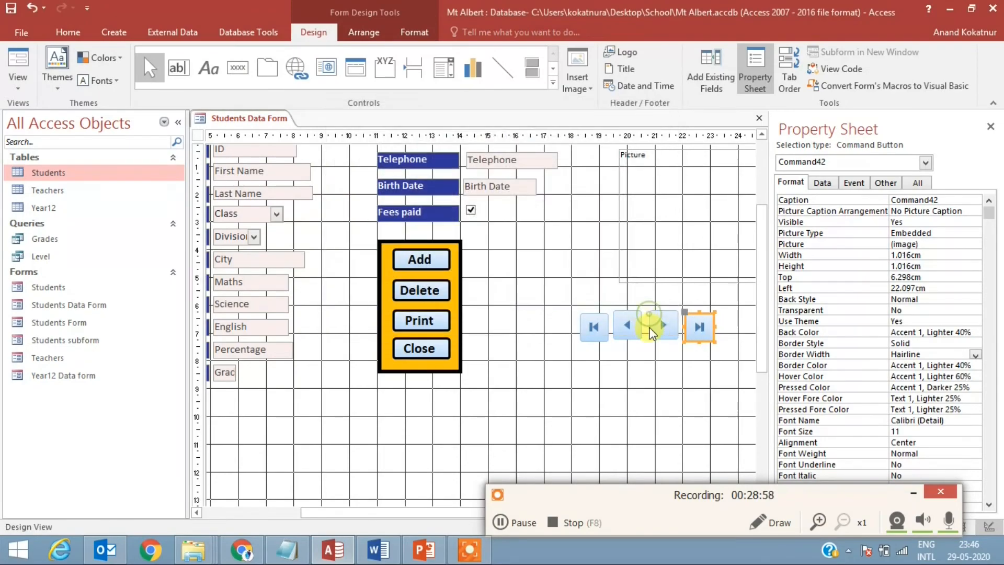
Step: Align the four record navigation buttons along their bottom edges and make their horizontal spacing equal
left_click_drag(730, 368, 572, 297)
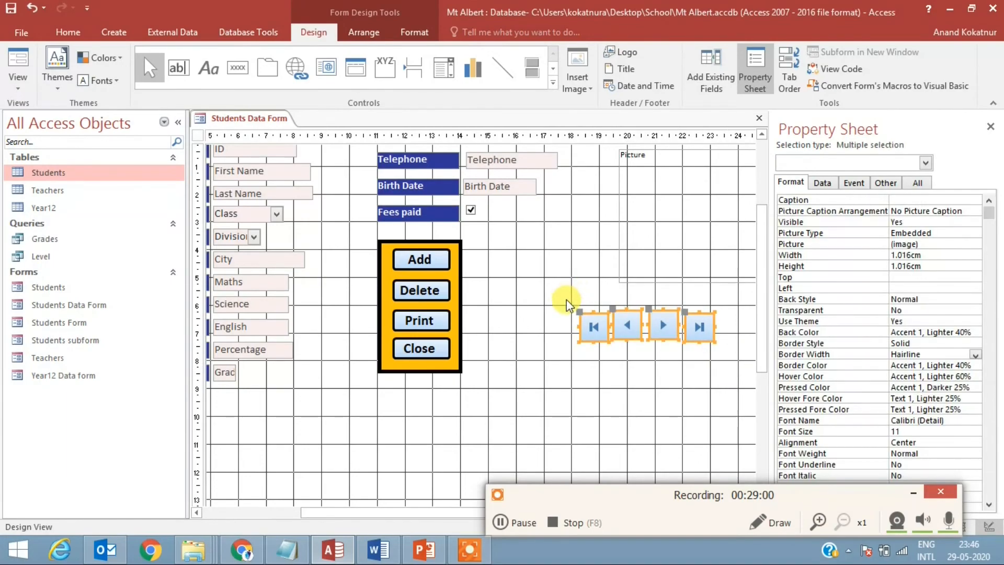
left_click(360, 32)
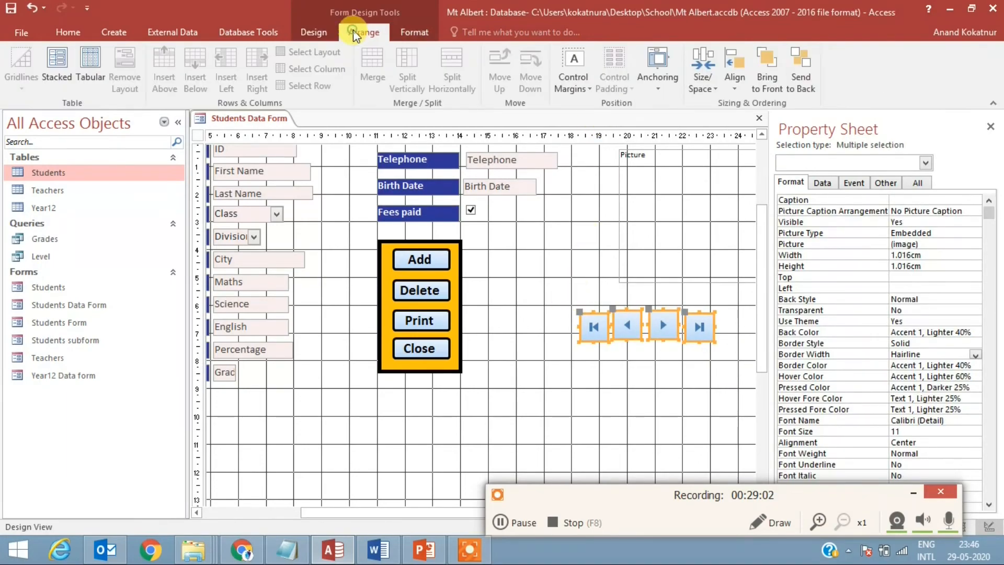
left_click(730, 84)
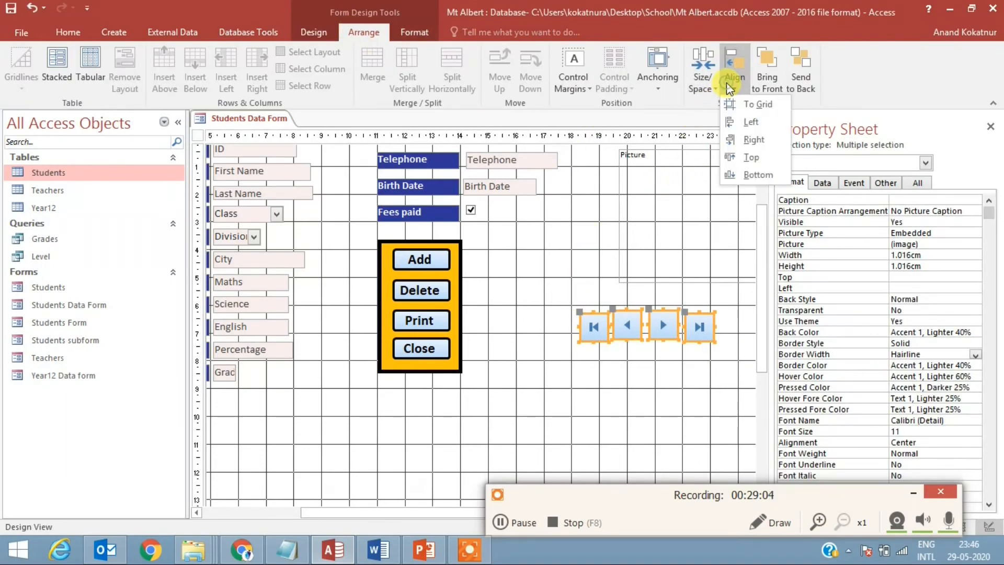
left_click(772, 159)
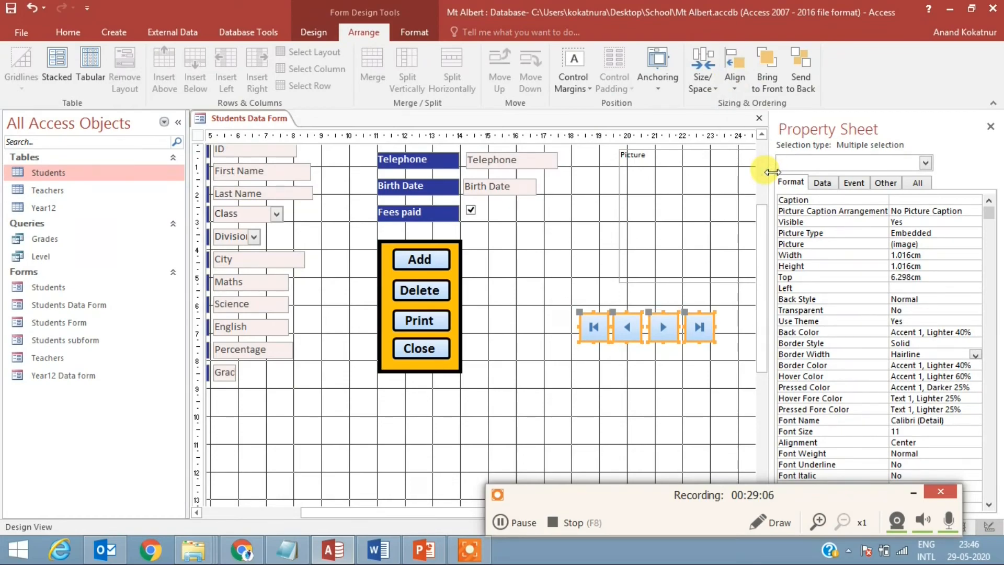
left_click(713, 87)
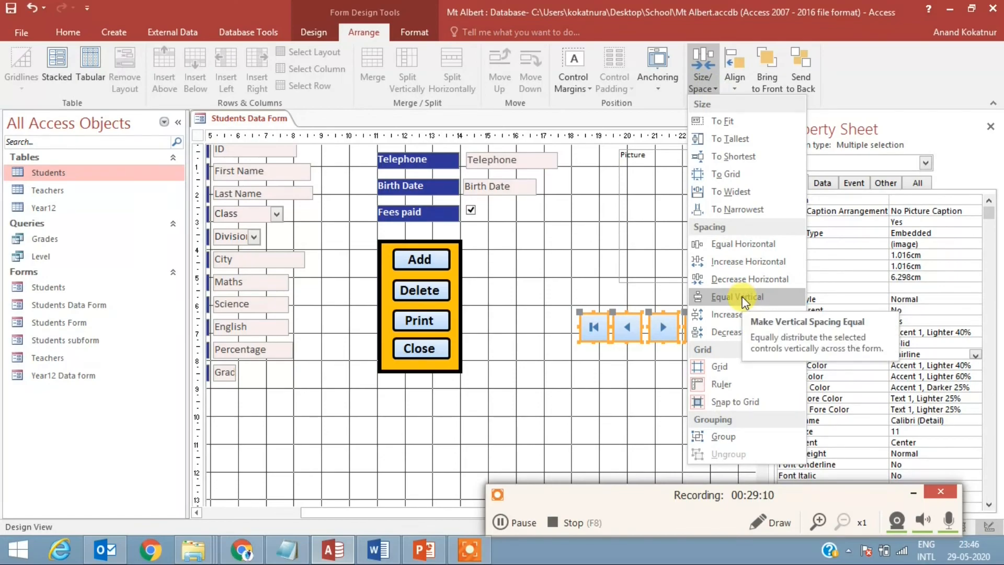
left_click(748, 242)
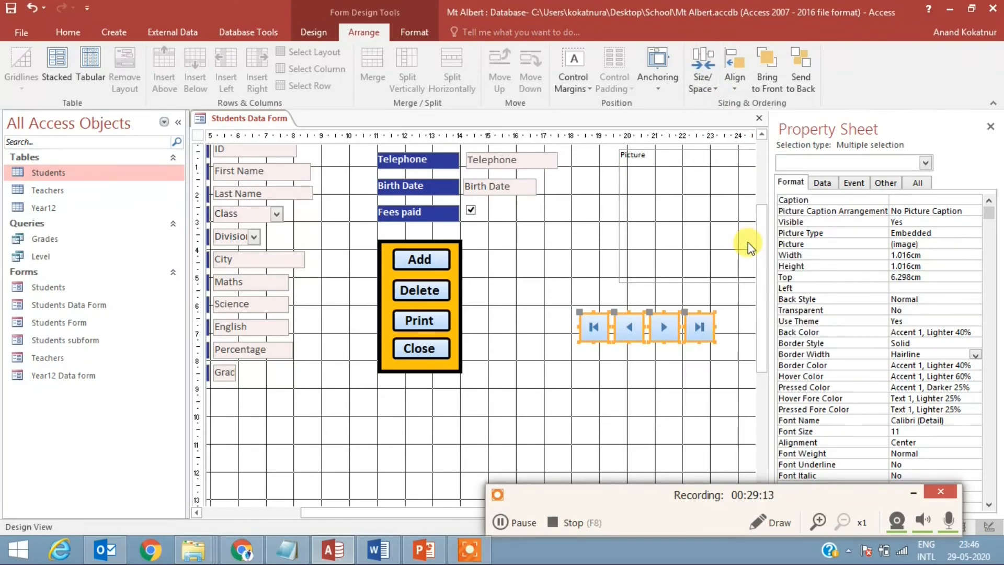
left_click(729, 429)
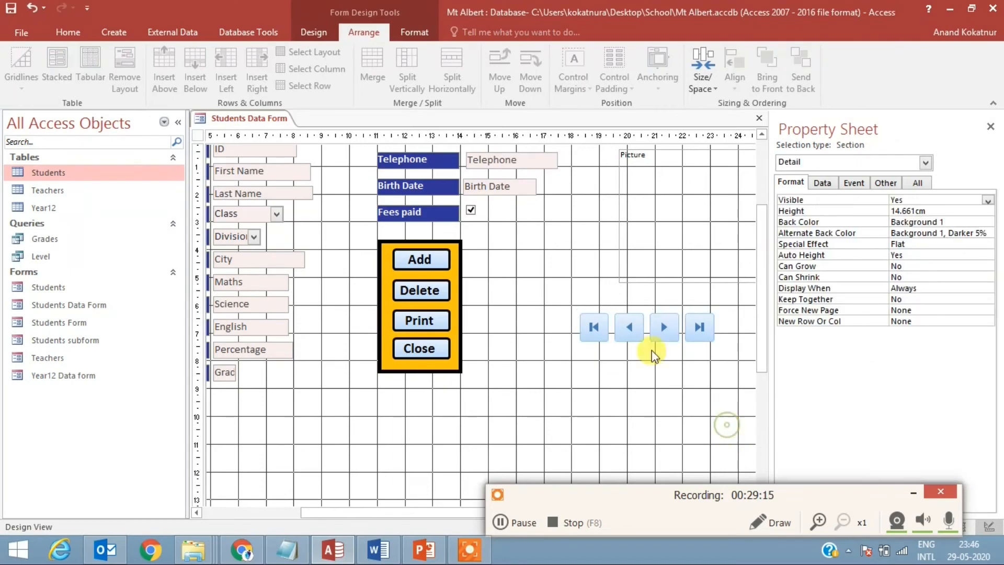
Step: Draw a rectangle about 6 cm wide and 1.8 cm high around the four record navigation buttons
left_click(312, 33)
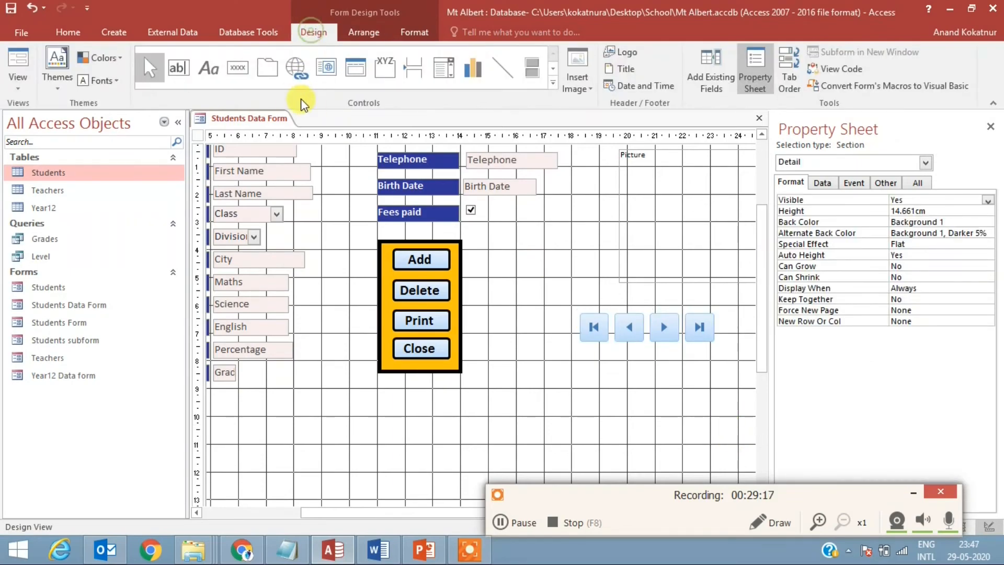
left_click(553, 83)
left_click(174, 90)
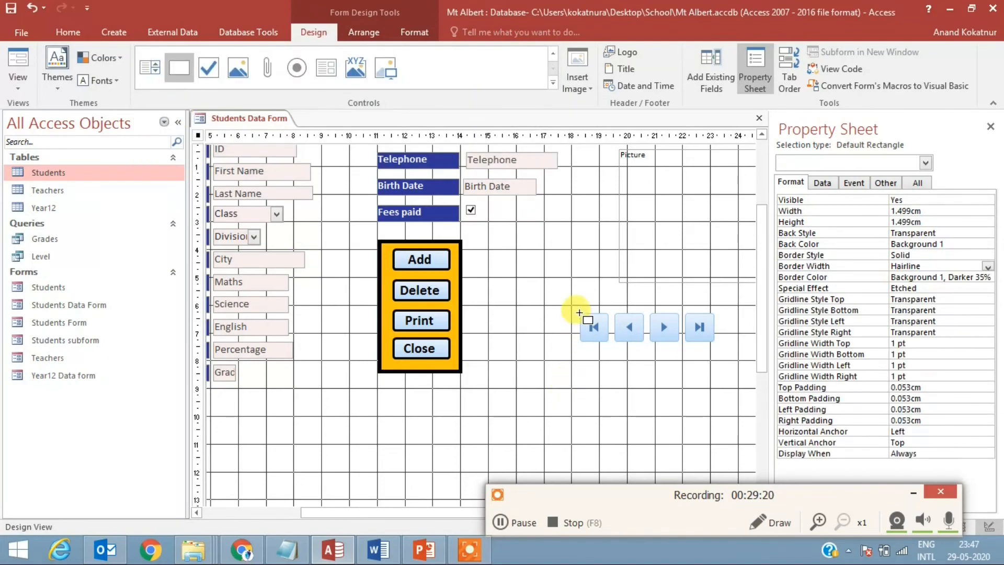
mouse_move(570, 304)
left_mouse_down()
mouse_move(635, 339)
mouse_move(738, 356)
left_mouse_up()
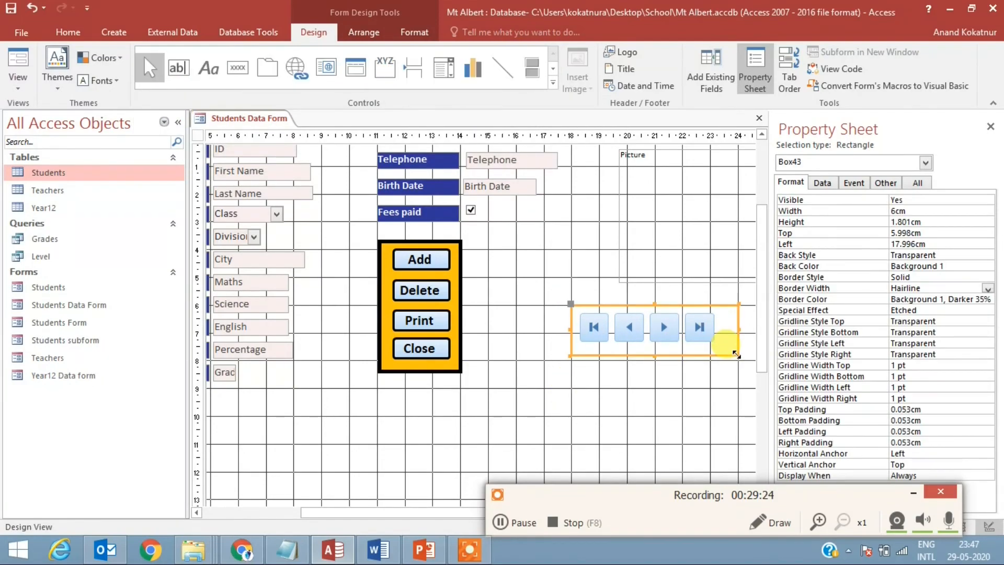
Step: Fill the rectangle around the four record navigation buttons with red
right_click(727, 359)
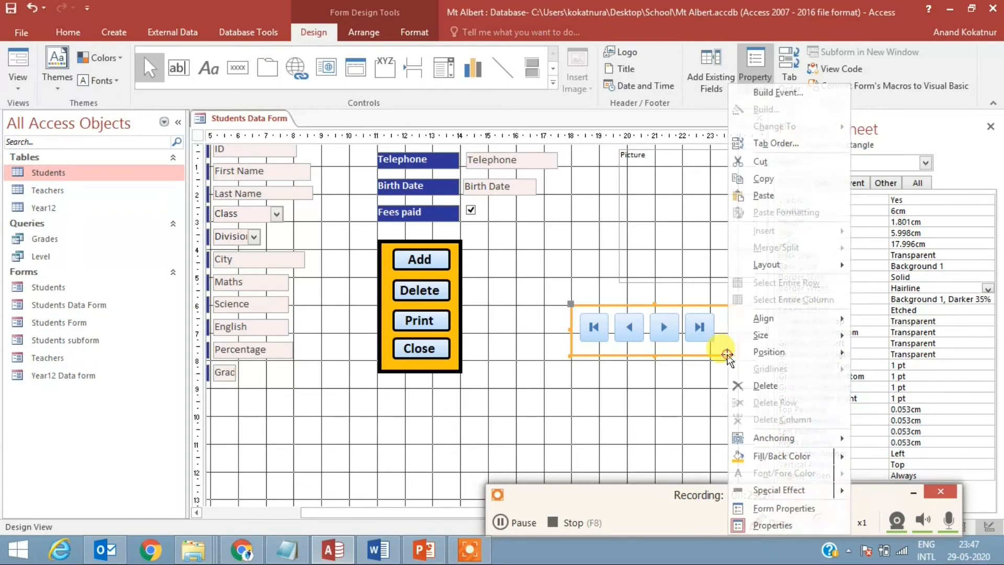
mouse_move(790, 465)
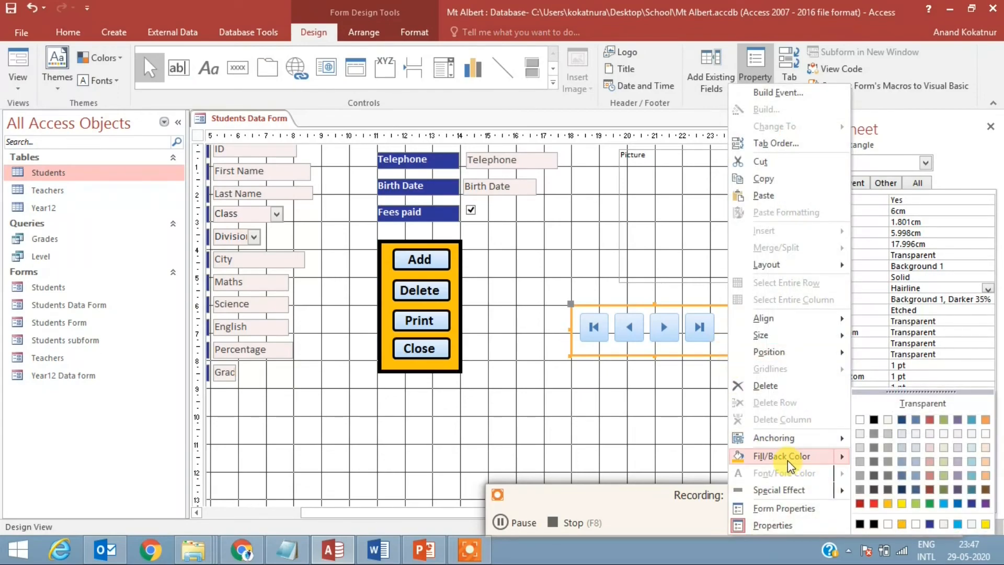
left_click(876, 505)
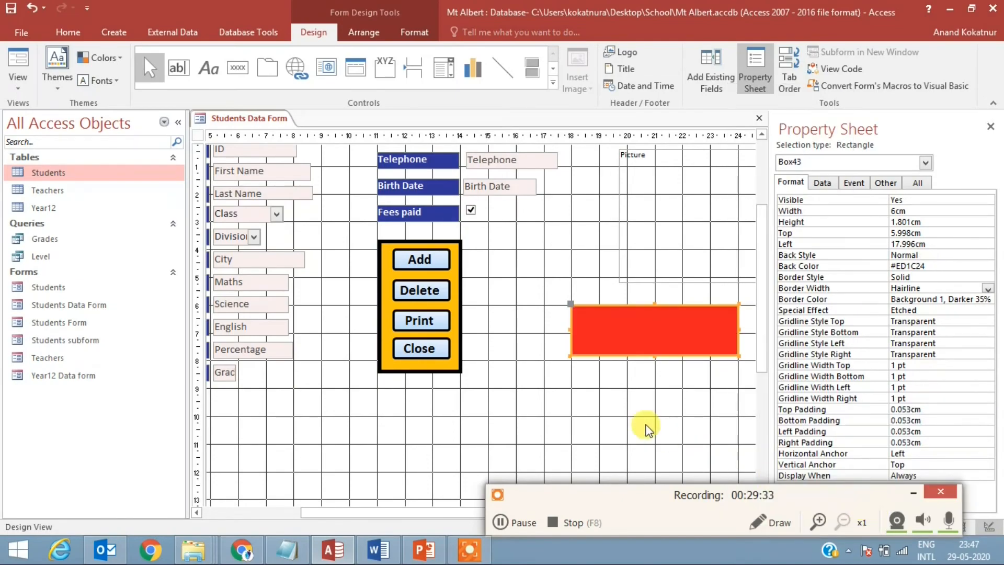
Step: Send the red rectangle behind the record navigation buttons and shift it slightly up and left to center it around them
right_click(631, 332)
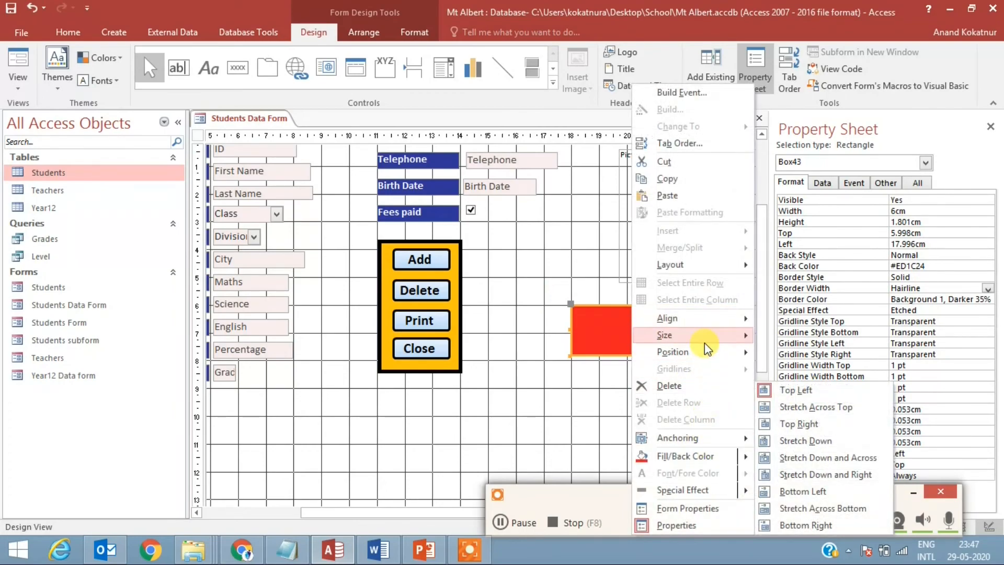
mouse_move(705, 351)
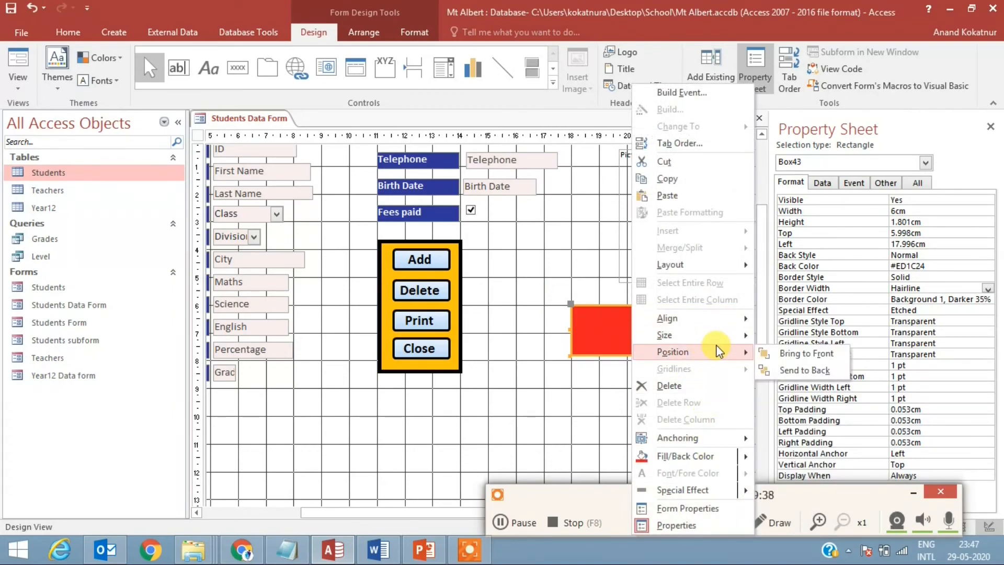
left_click(808, 369)
left_click(676, 378)
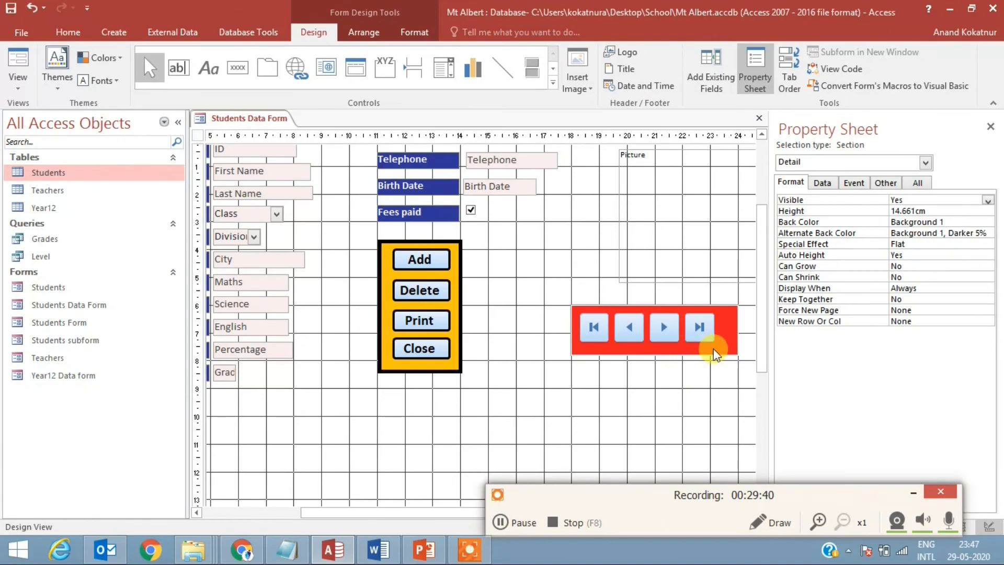
left_click(715, 354)
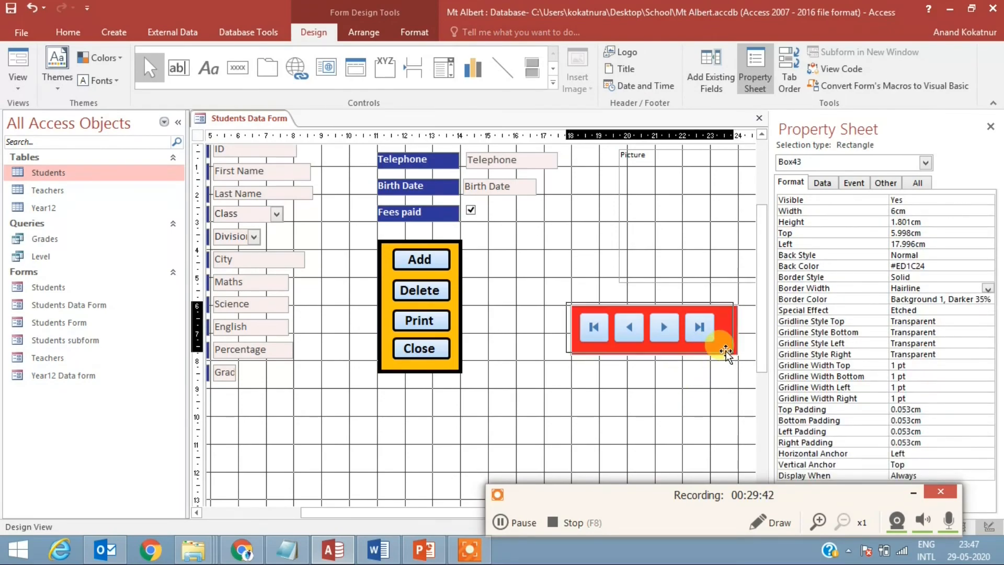
left_click(674, 391)
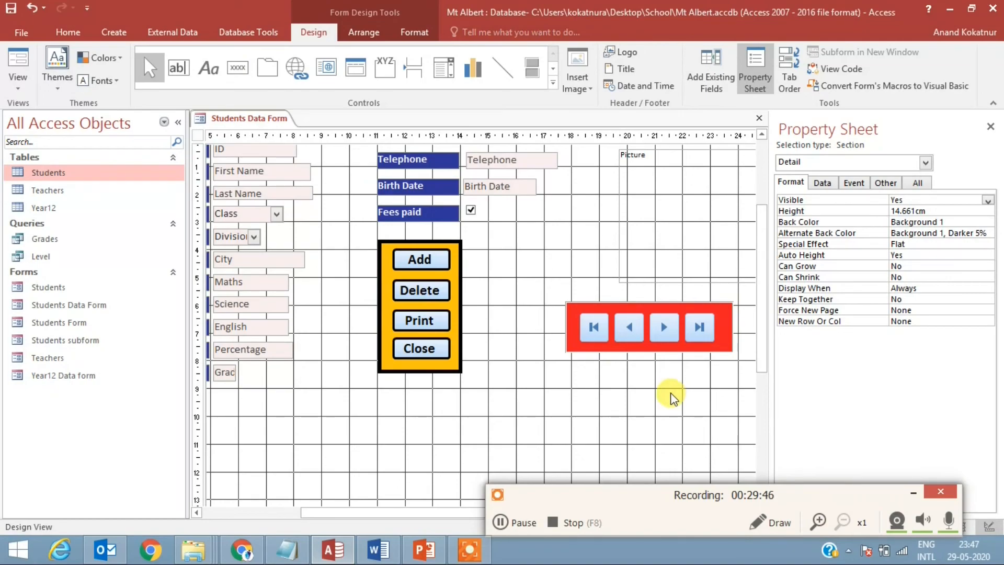
Step: Test the next, previous, first and last record buttons in Form View, and return the form to Design View
left_click_drag(768, 317, 887, 236)
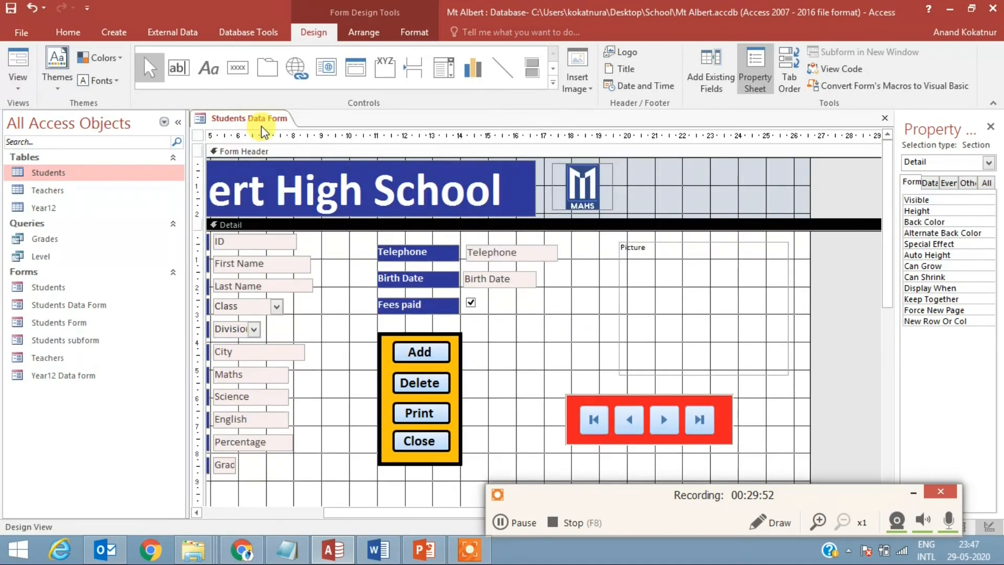
right_click(261, 125)
left_click(300, 186)
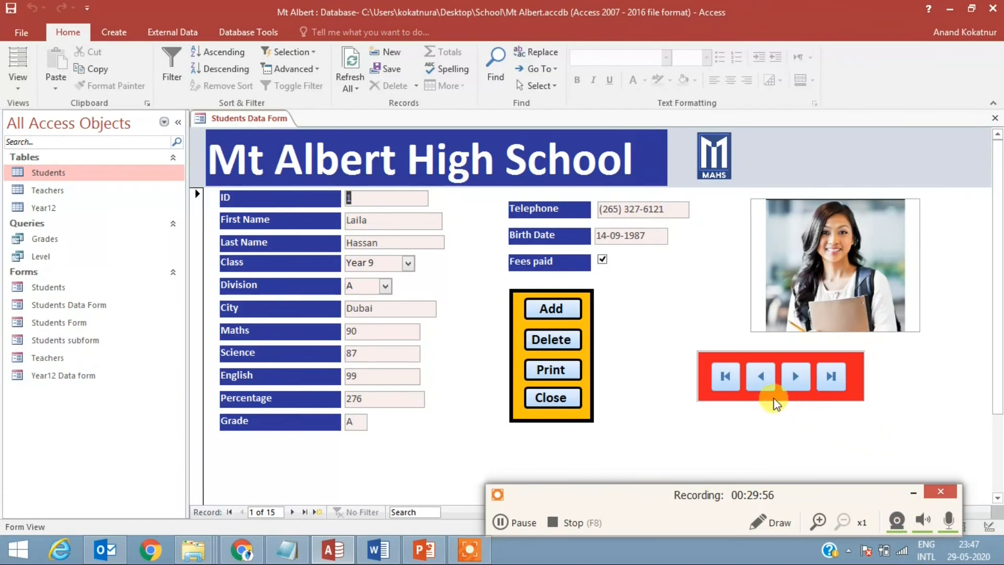
left_click(796, 377)
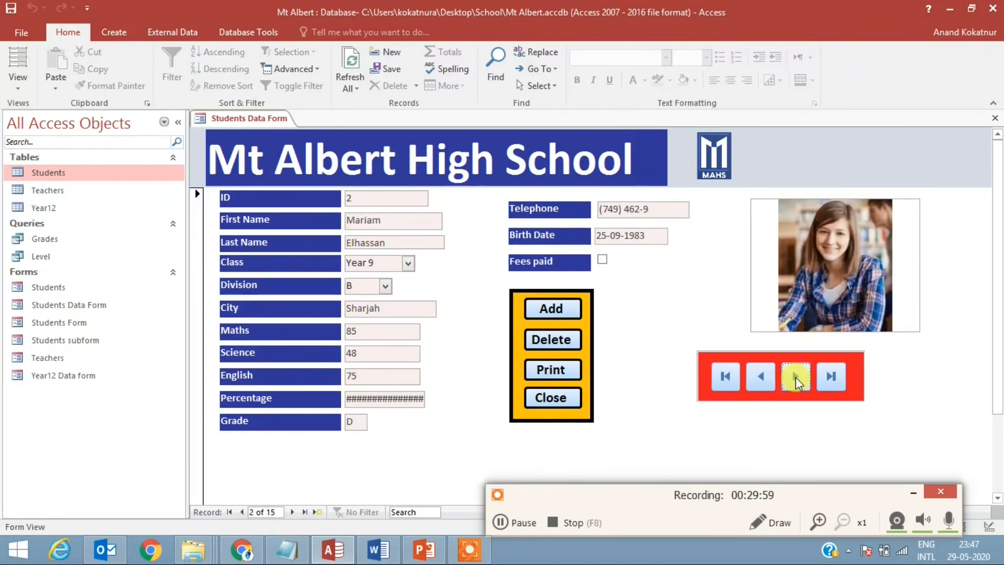
left_click(761, 379)
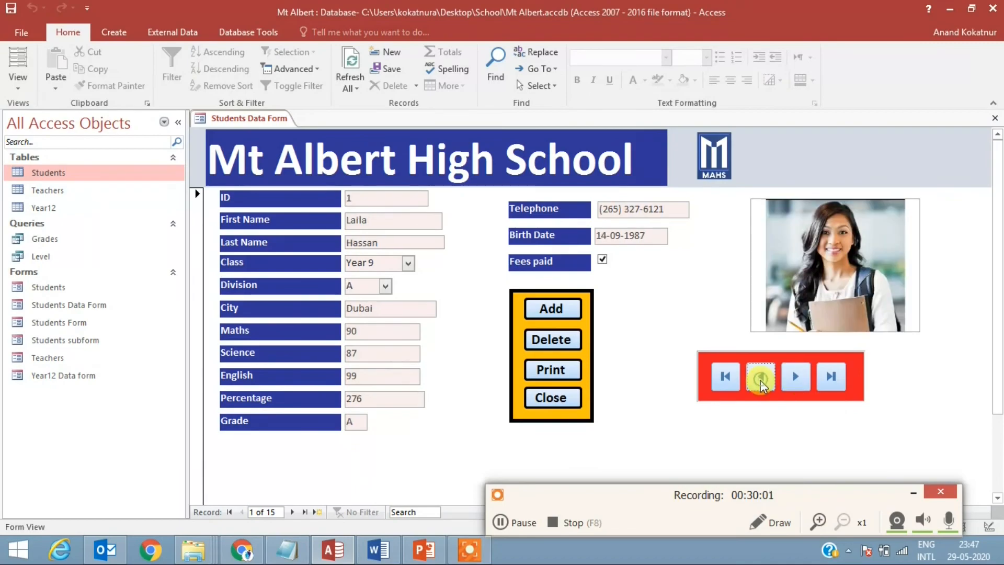
left_click(726, 385)
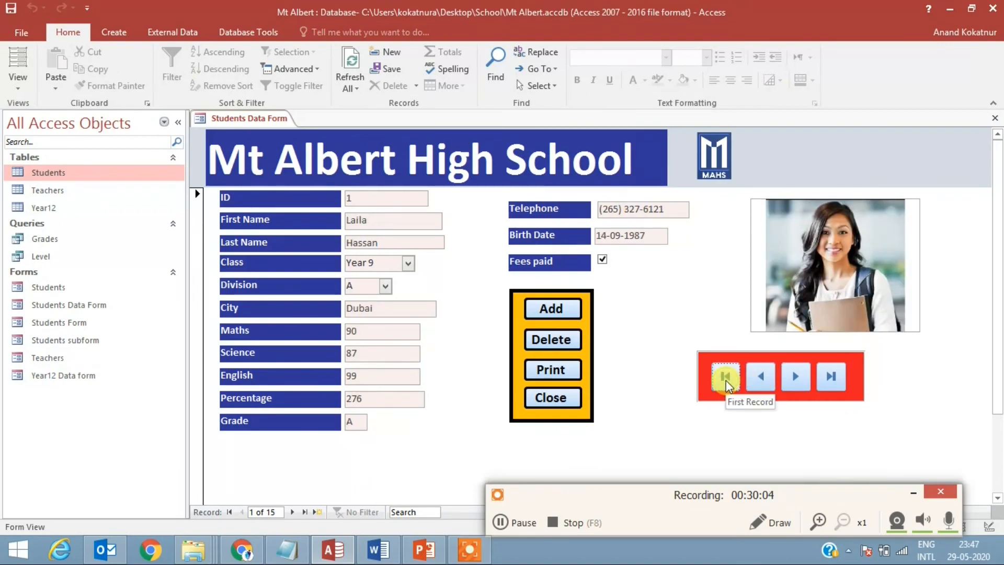
left_click(831, 377)
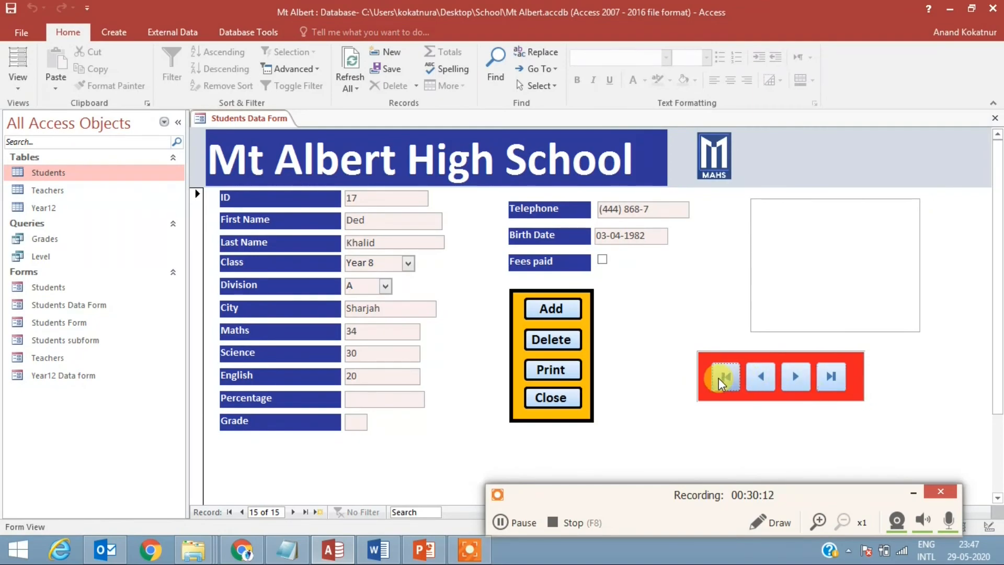
left_click(723, 378)
left_click(787, 380)
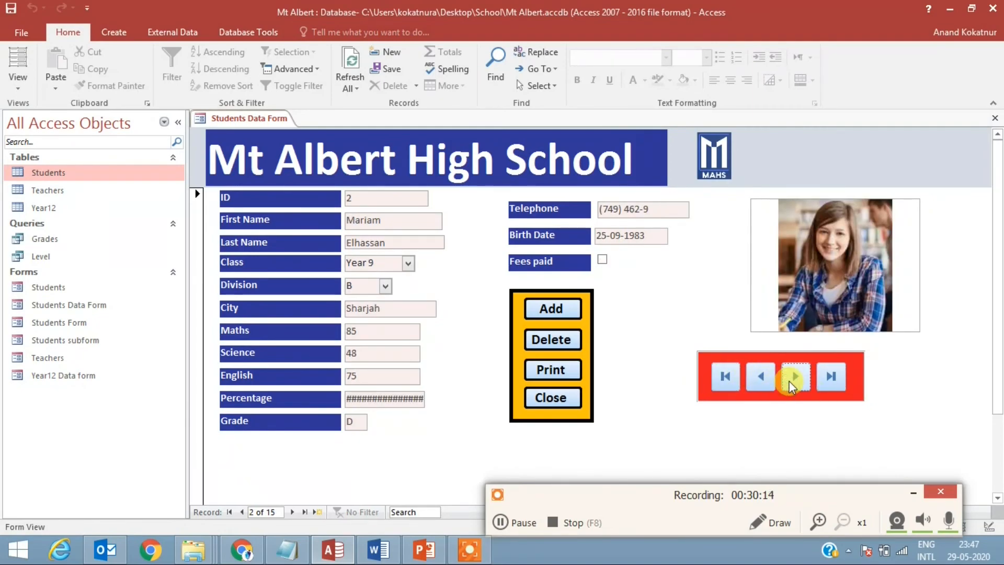
right_click(250, 117)
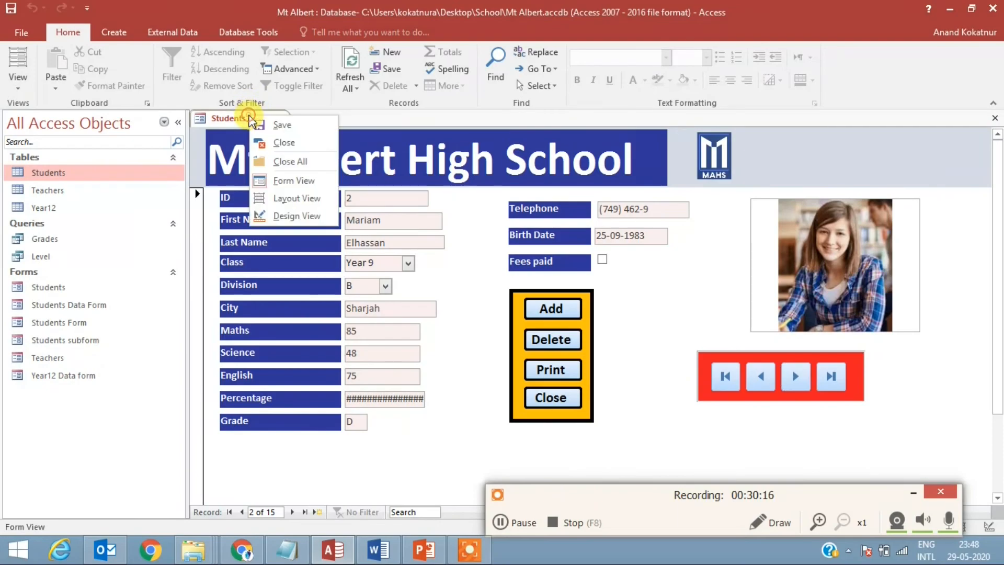
left_click(309, 220)
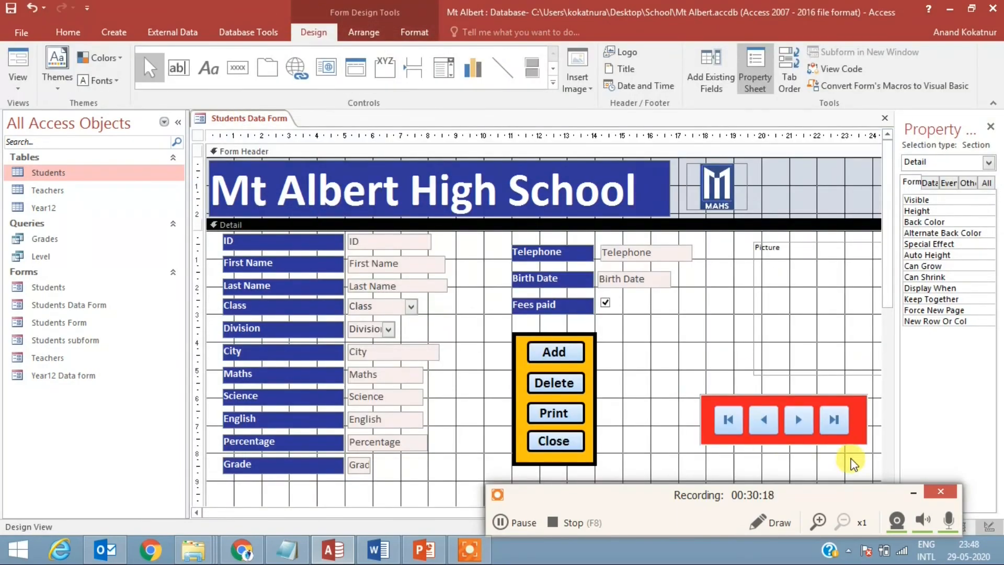